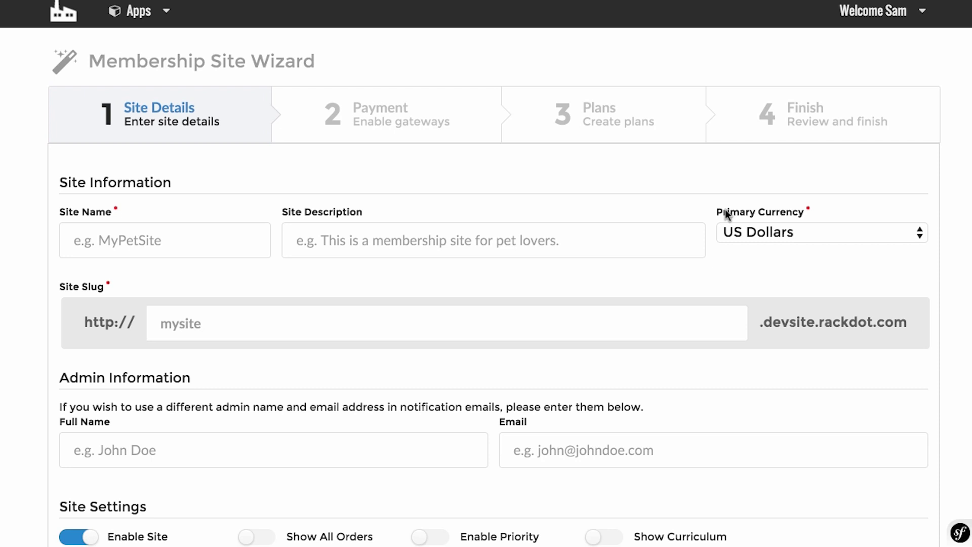
Select the full 'Product Creation Alchemy' course title on the Udemy page for the wizard.
{"action": "scroll", "coordinate": [708, 215], "scroll_direction": "down", "scroll_amount": 3}
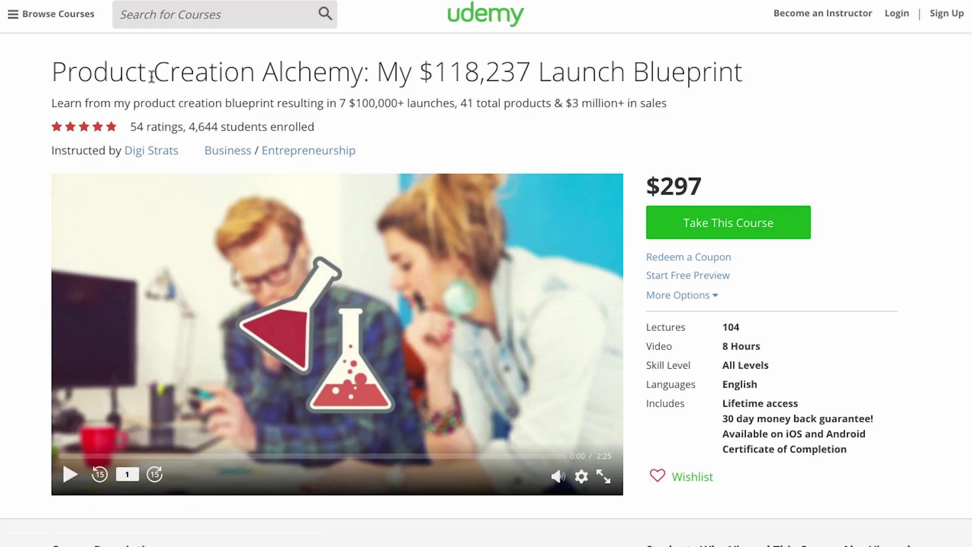
{"action": "left_click_drag", "start_coordinate": [53, 71], "coordinate": [744, 76]}
{"action": "key", "text": "ctrl+c"}
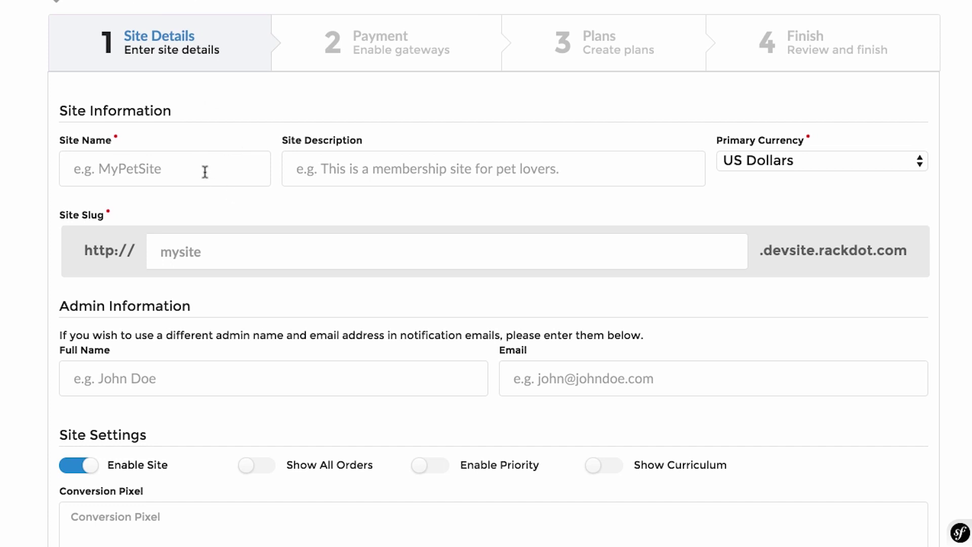
{"action": "left_click", "coordinate": [205, 172]}
Paste the full course title as Site Description and 'Product Creation Alchemy' as Site Name.
{"action": "left_click", "coordinate": [399, 171]}
{"action": "key", "text": "ctrl+v"}
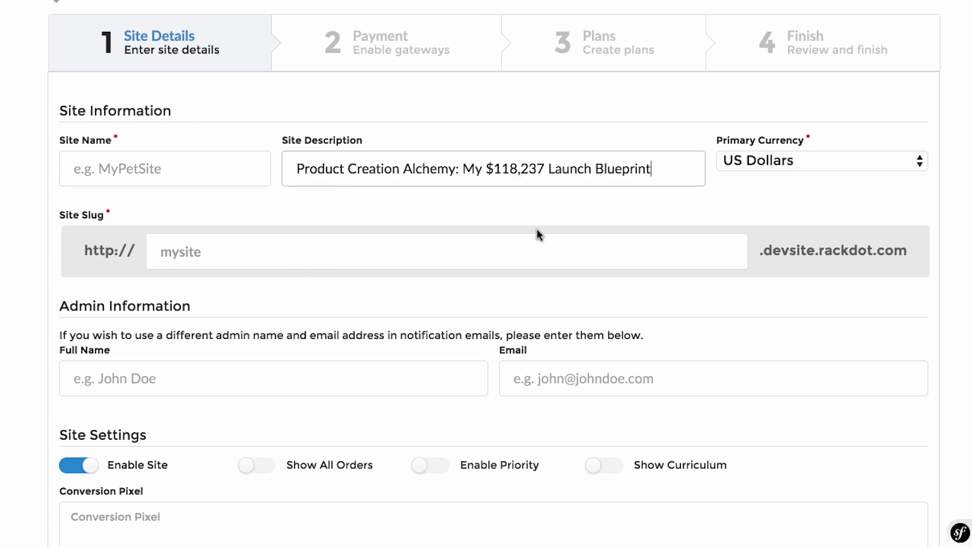
{"action": "left_click_drag", "start_coordinate": [456, 169], "coordinate": [289, 167]}
{"action": "key", "text": "ctrl+c"}
{"action": "left_click", "coordinate": [173, 172]}
{"action": "key", "text": "ctrl+v"}
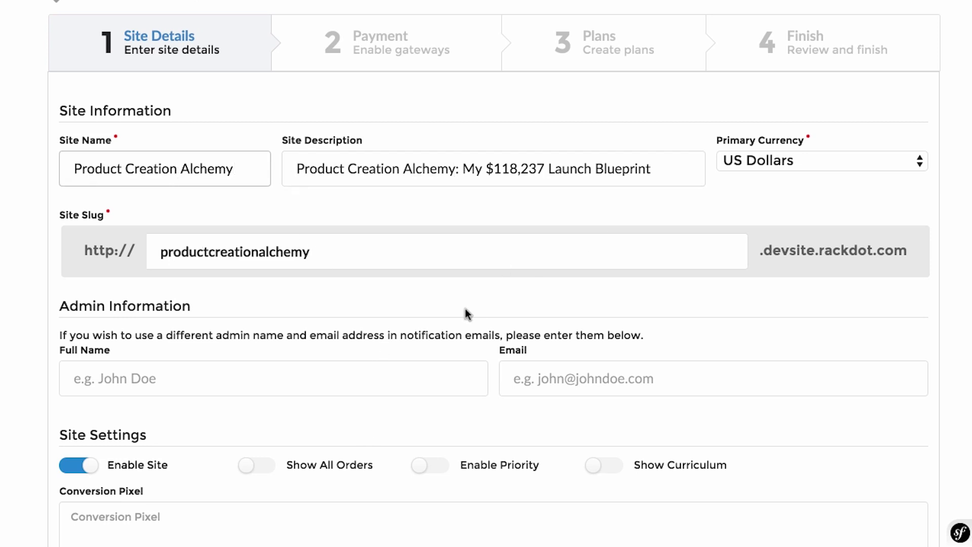
{"action": "scroll", "coordinate": [466, 308], "scroll_direction": "down", "scroll_amount": 2}
Enter the admin's full name and e-mail address under Admin Information.
{"action": "left_click", "coordinate": [378, 321]}
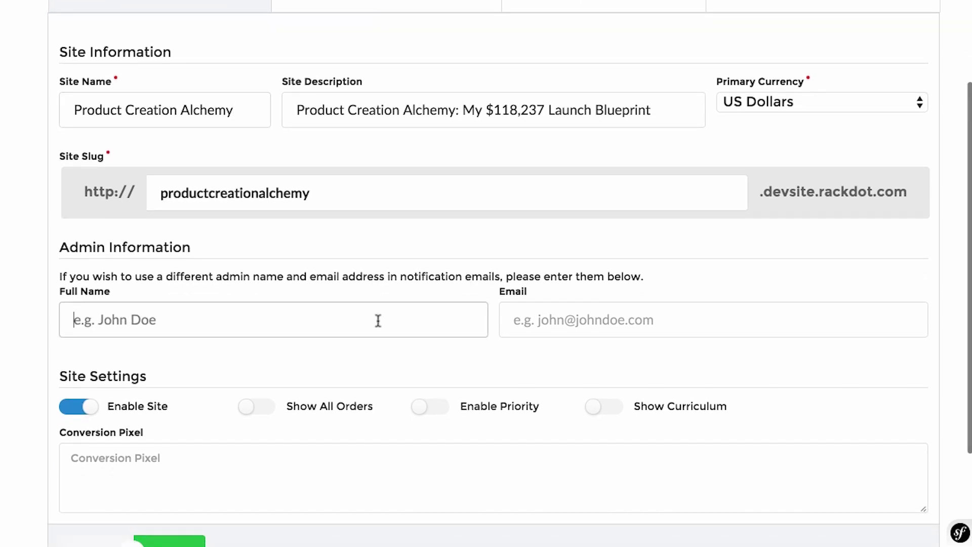
{"action": "type", "text": "Digi resu"}
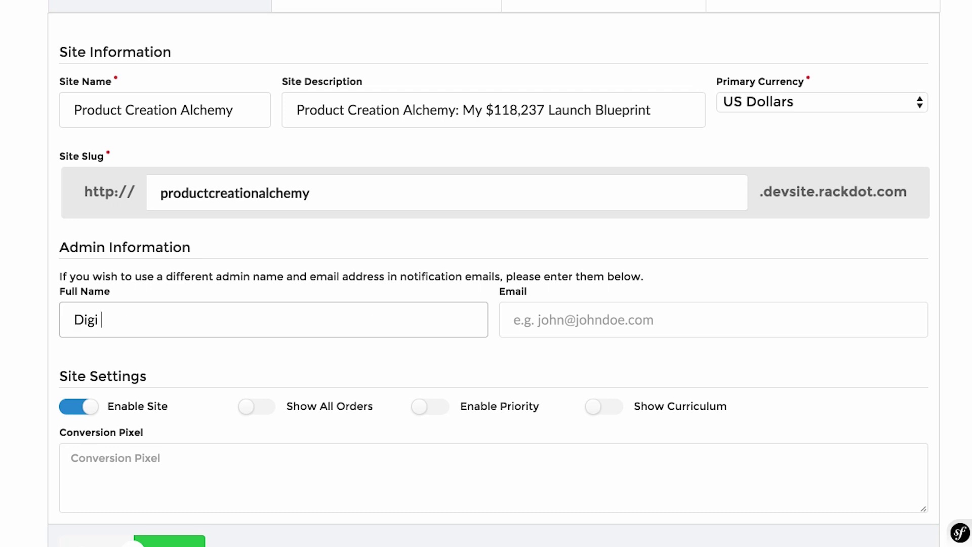
{"action": "key", "text": "BackSpace"}
{"action": "key", "text": "BackSpace"}
{"action": "key", "text": "BackSpace"}
{"action": "key", "text": "BackSpace"}
{"action": "type", "text": "Results"}
{"action": "left_click", "coordinate": [625, 310]}
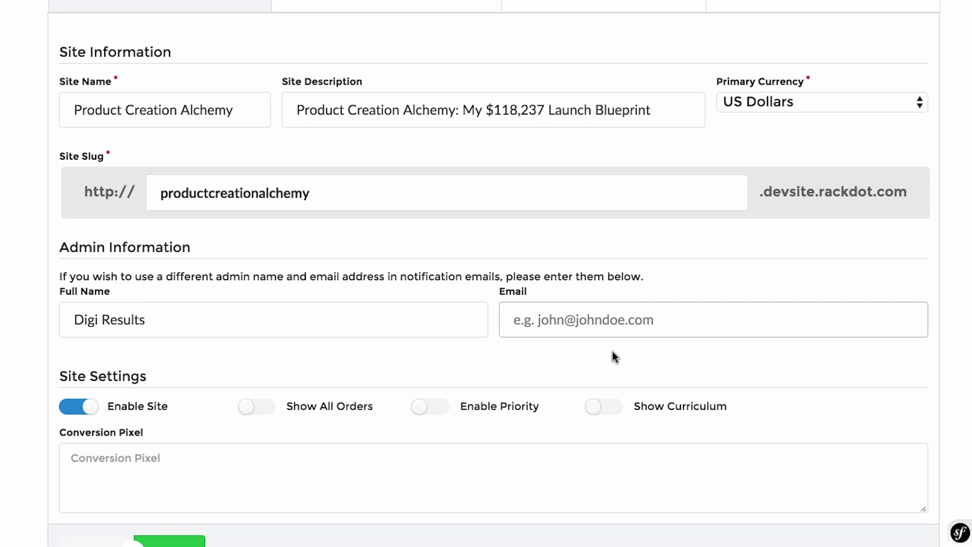
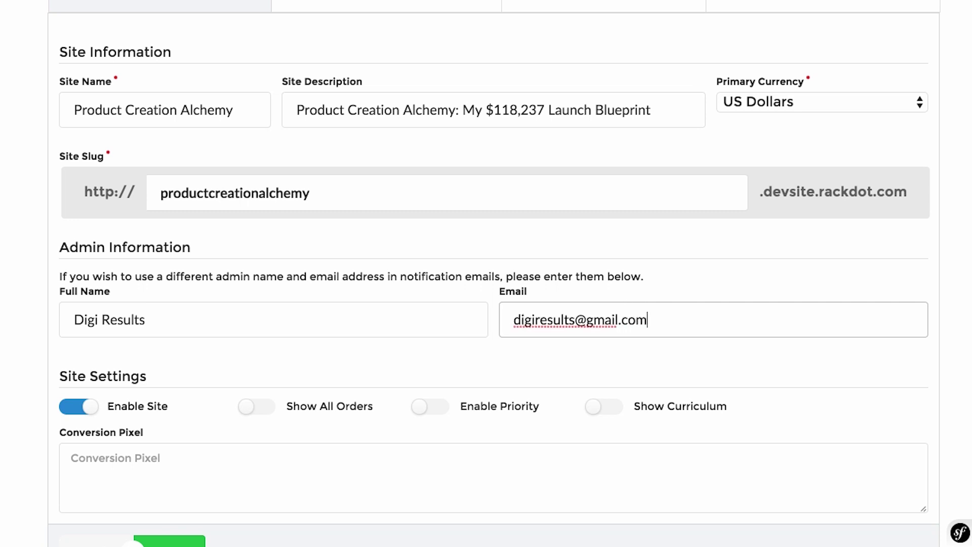
{"action": "scroll", "coordinate": [380, 268], "scroll_direction": "down", "scroll_amount": 3}
{"action": "scroll", "coordinate": [381, 268], "scroll_direction": "up", "scroll_amount": 2}
{"action": "scroll", "coordinate": [382, 267], "scroll_direction": "down", "scroll_amount": 4}
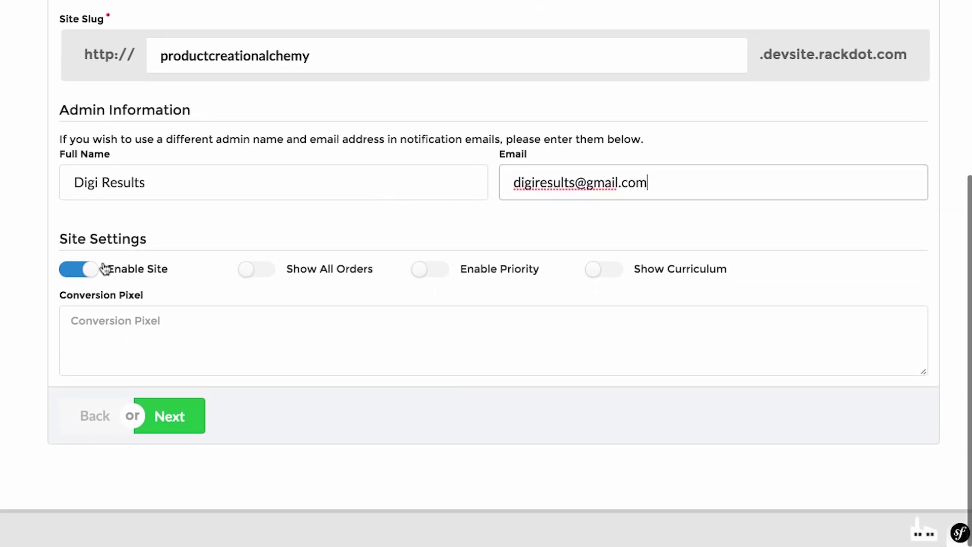
Turn on Show All Orders, Enable Priority and Show Curriculum, then advance to the Payment step.
{"action": "left_click", "coordinate": [260, 271]}
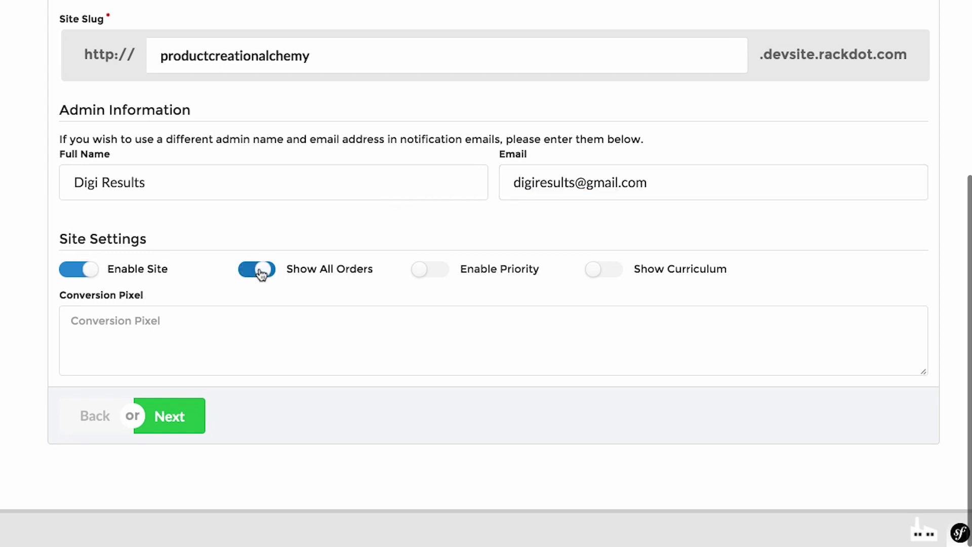
{"action": "left_click", "coordinate": [444, 270]}
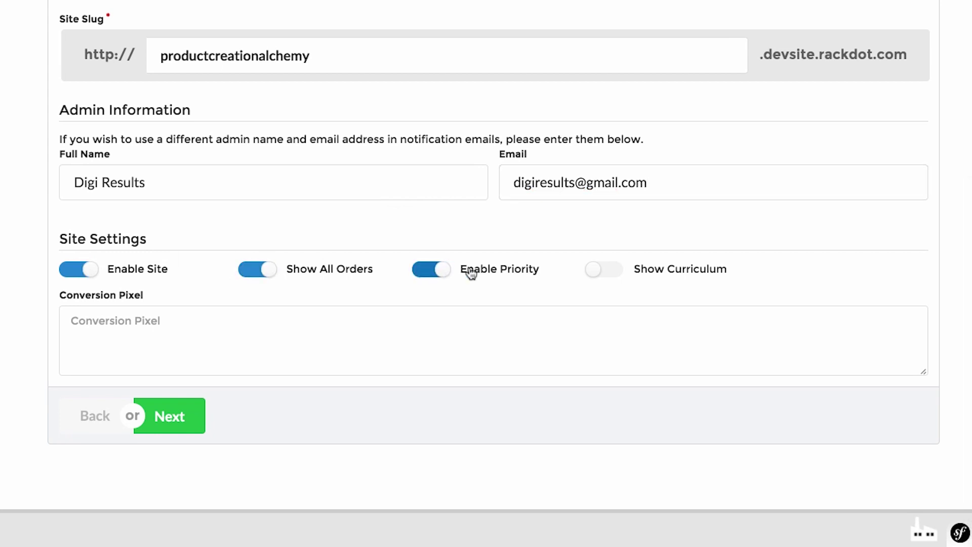
{"action": "left_click", "coordinate": [585, 269]}
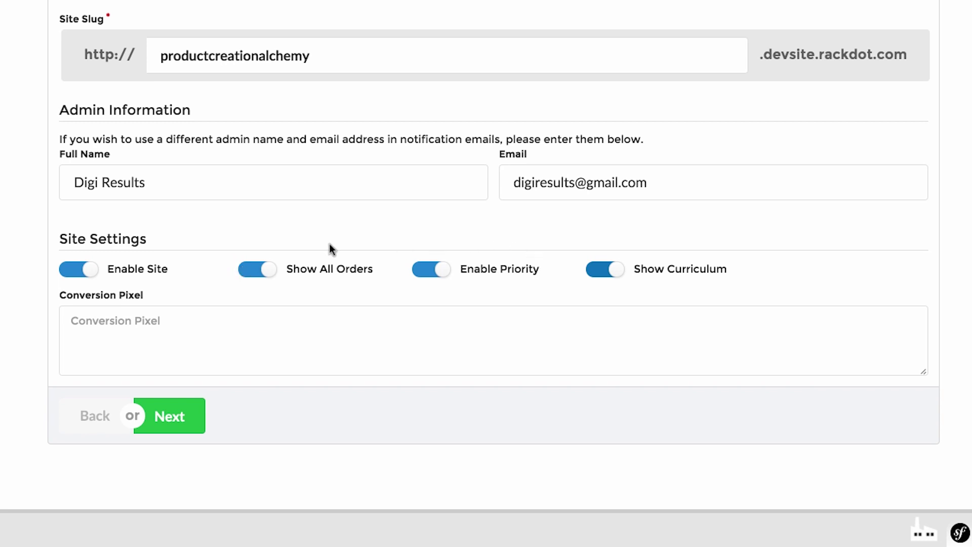
{"action": "left_click", "coordinate": [454, 355]}
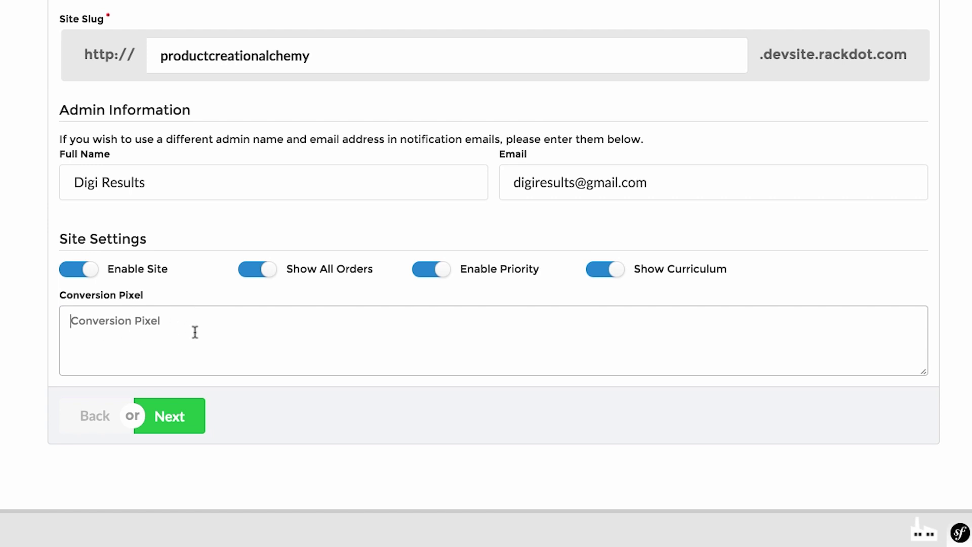
{"action": "left_click", "coordinate": [187, 418]}
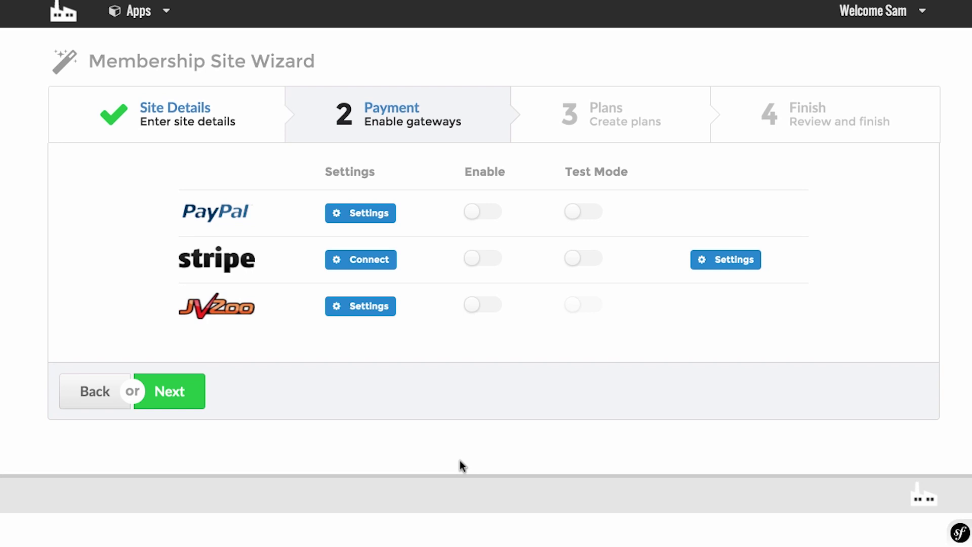
Save the JVZoo secret key, enable the JVZoo gateway, and continue to the Plans step.
{"action": "left_click", "coordinate": [378, 313]}
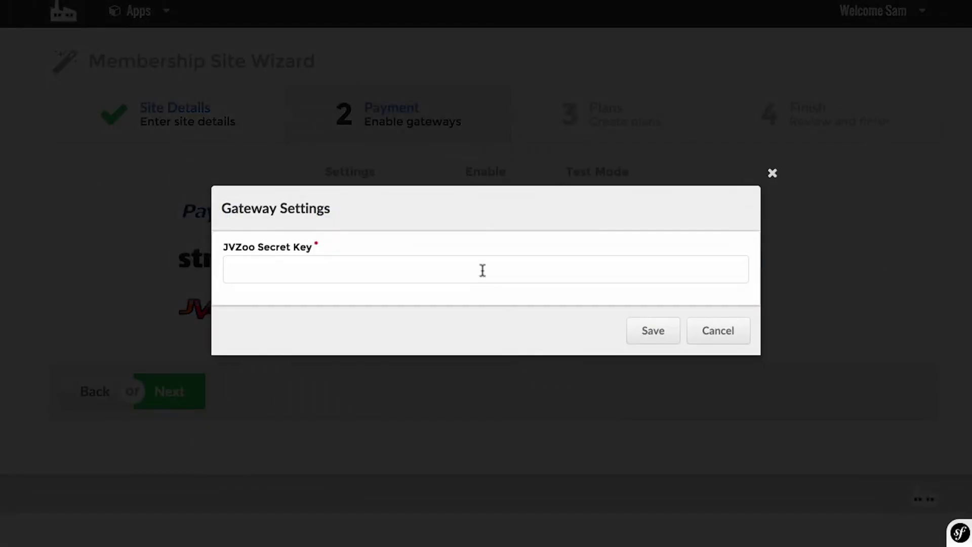
{"action": "left_click", "coordinate": [476, 261]}
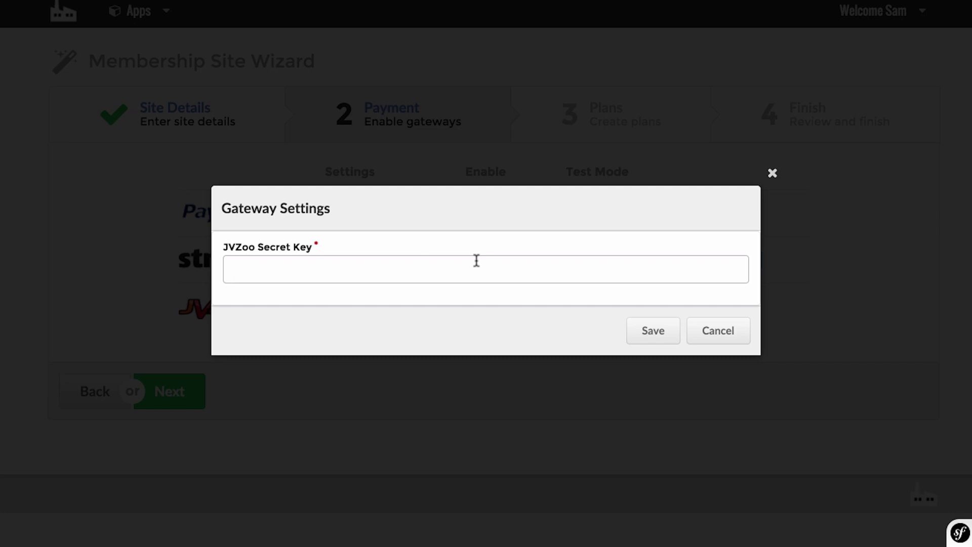
{"action": "left_click", "coordinate": [650, 331]}
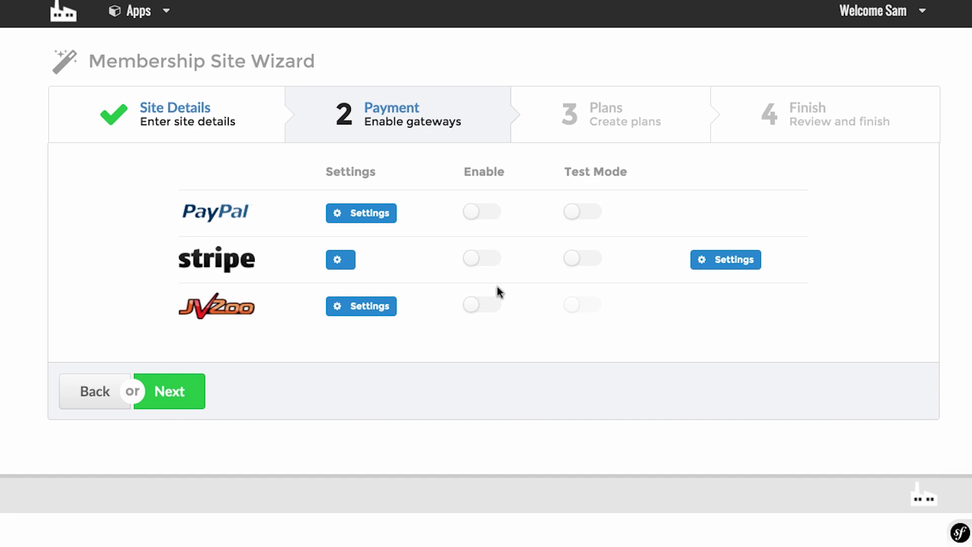
{"action": "left_click", "coordinate": [470, 308]}
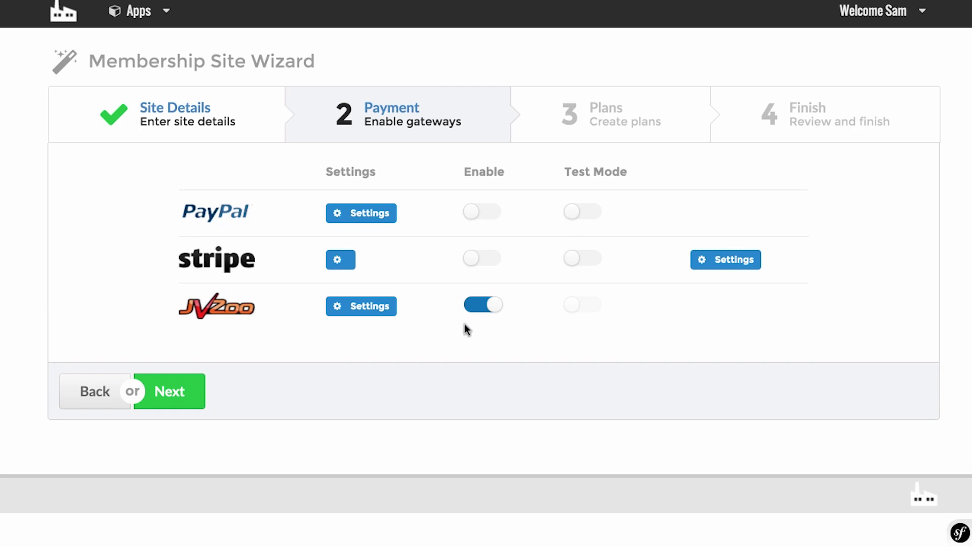
{"action": "left_click", "coordinate": [193, 386]}
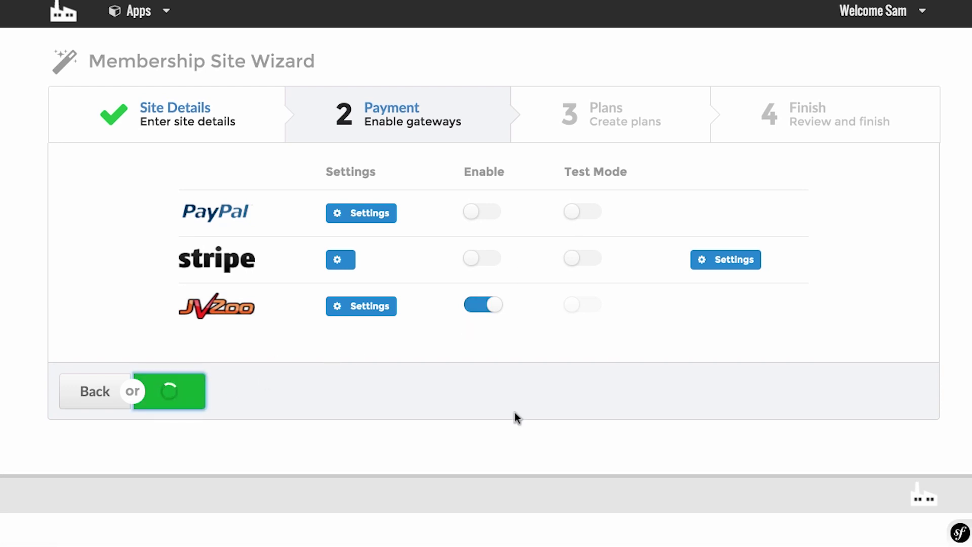
Name the new plan 'Basic Membership' with a price of 17.
{"action": "scroll", "coordinate": [514, 412], "scroll_direction": "down", "scroll_amount": 3}
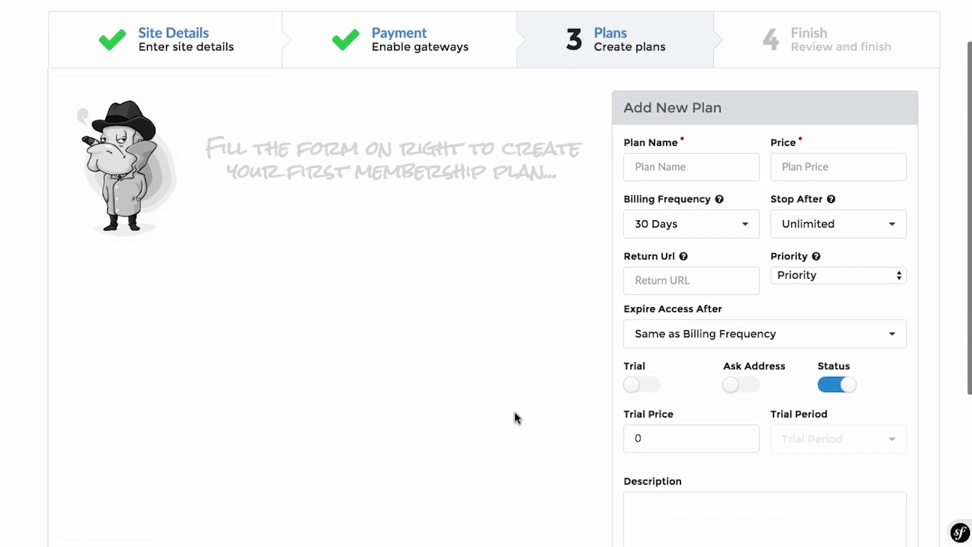
{"action": "scroll", "coordinate": [514, 412], "scroll_direction": "down", "scroll_amount": 2}
{"action": "scroll", "coordinate": [514, 412], "scroll_direction": "down", "scroll_amount": 5}
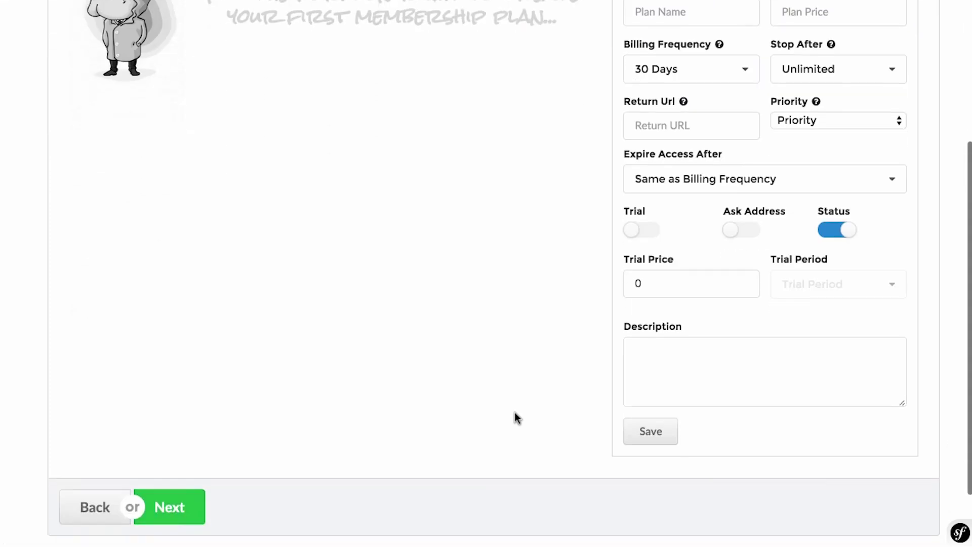
{"action": "scroll", "coordinate": [515, 413], "scroll_direction": "up", "scroll_amount": 8}
{"action": "left_click", "coordinate": [691, 195]}
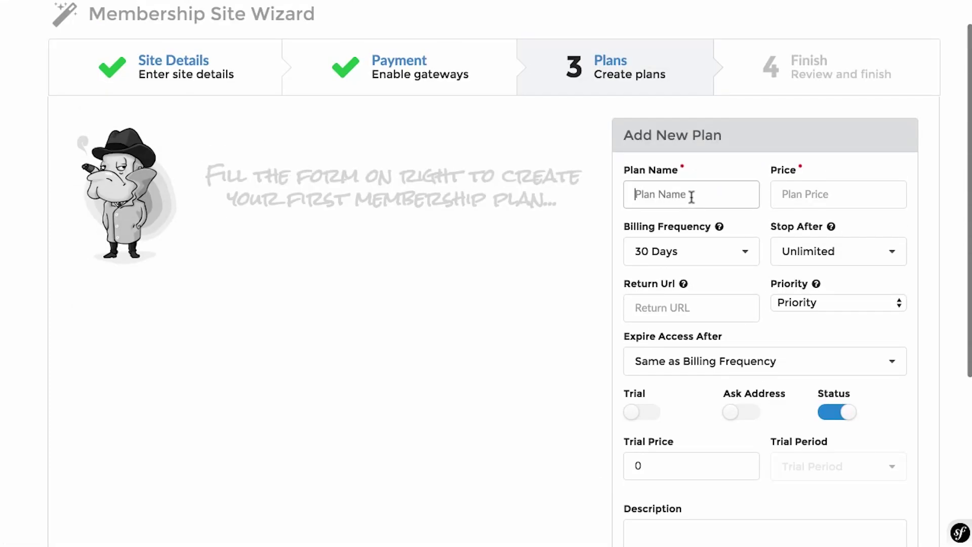
{"action": "type", "text": "Basic "}
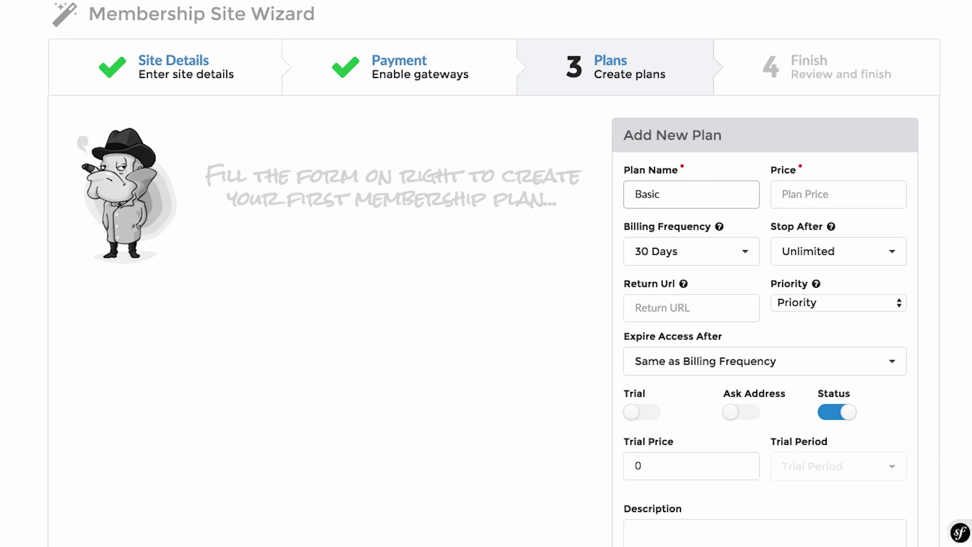
{"action": "type", "text": "Membership"}
{"action": "left_click", "coordinate": [853, 193]}
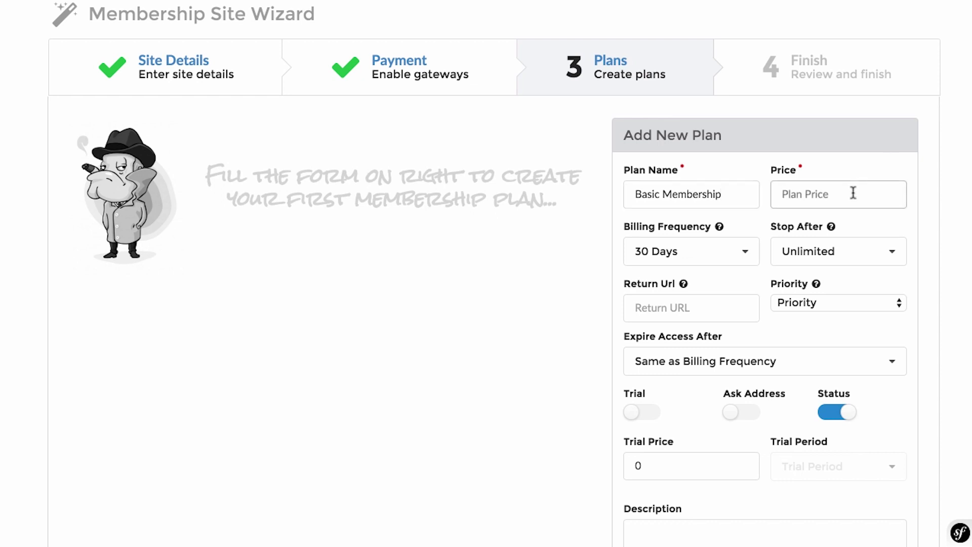
{"action": "type", "text": "17"}
Keep billing unlimited and leave the plan priority unset.
{"action": "scroll", "coordinate": [699, 265], "scroll_direction": "down", "scroll_amount": 2}
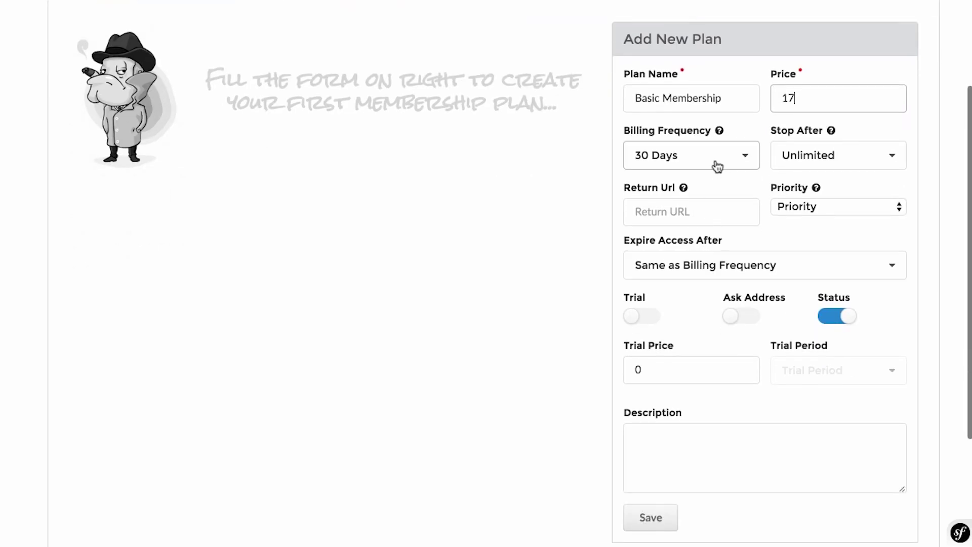
{"action": "left_click", "coordinate": [785, 155]}
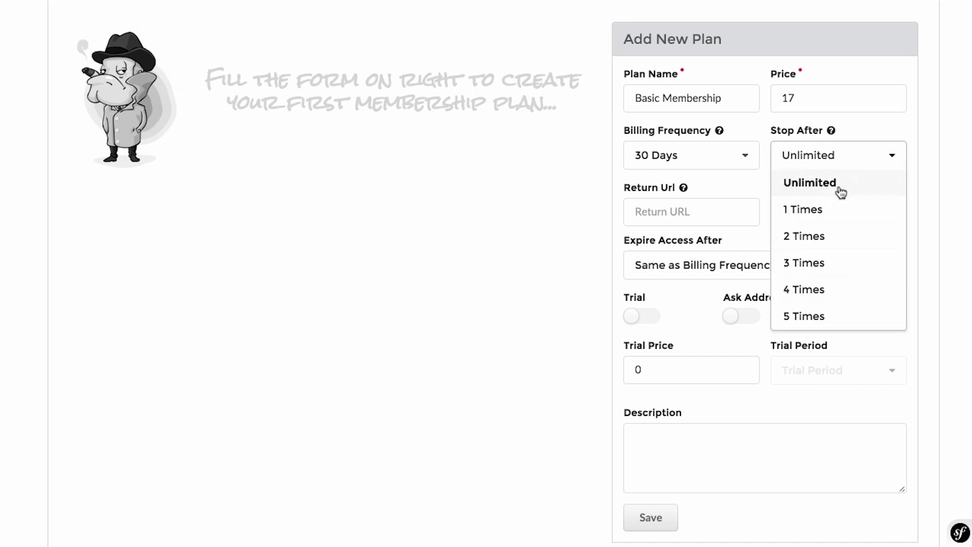
{"action": "left_click", "coordinate": [882, 132]}
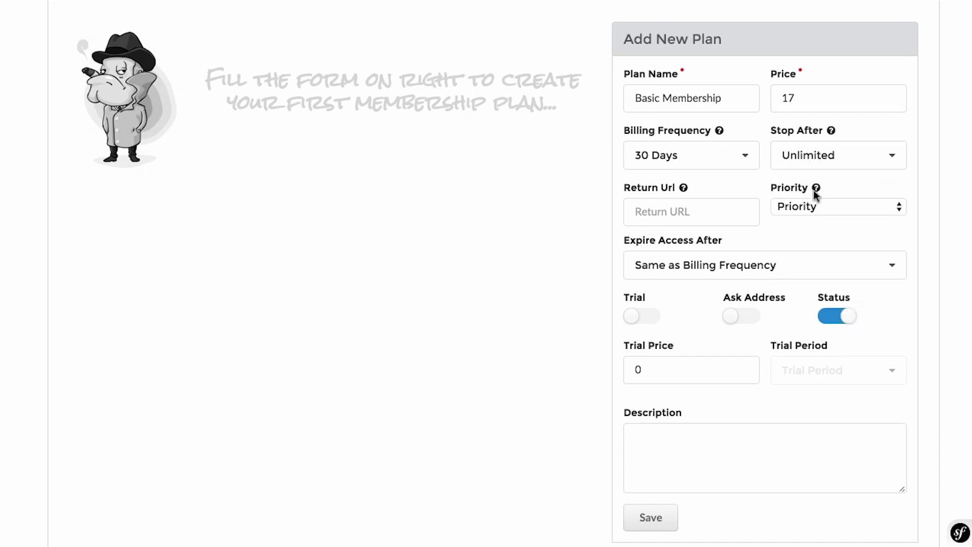
{"action": "left_click", "coordinate": [824, 207]}
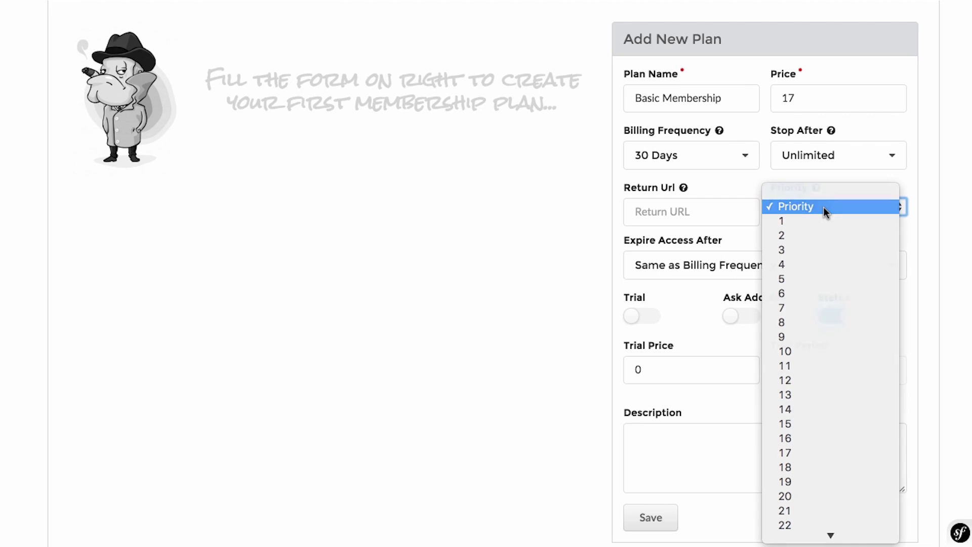
{"action": "left_click", "coordinate": [824, 207]}
{"action": "scroll", "coordinate": [791, 245], "scroll_direction": "down", "scroll_amount": 2}
{"action": "left_click", "coordinate": [699, 156]}
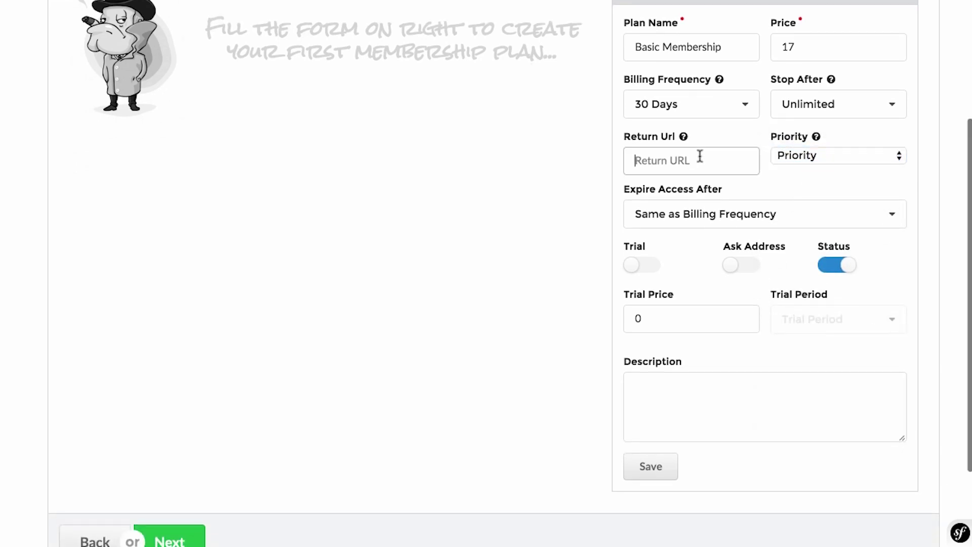
{"action": "mouse_move", "coordinate": [684, 136]}
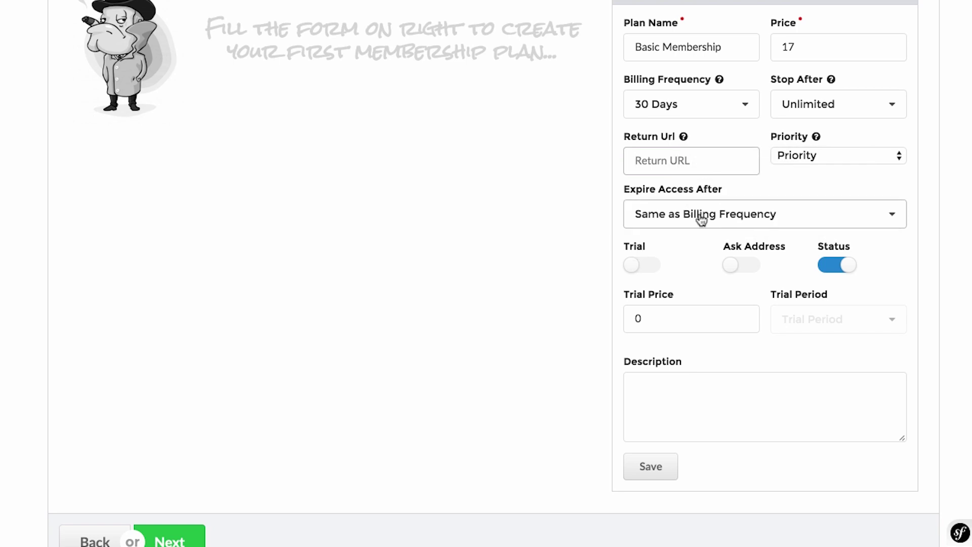
{"action": "scroll", "coordinate": [716, 265], "scroll_direction": "down", "scroll_amount": 2}
Turn on a trial with Trial Price 1 and a 5 Days trial period.
{"action": "left_click", "coordinate": [639, 200]}
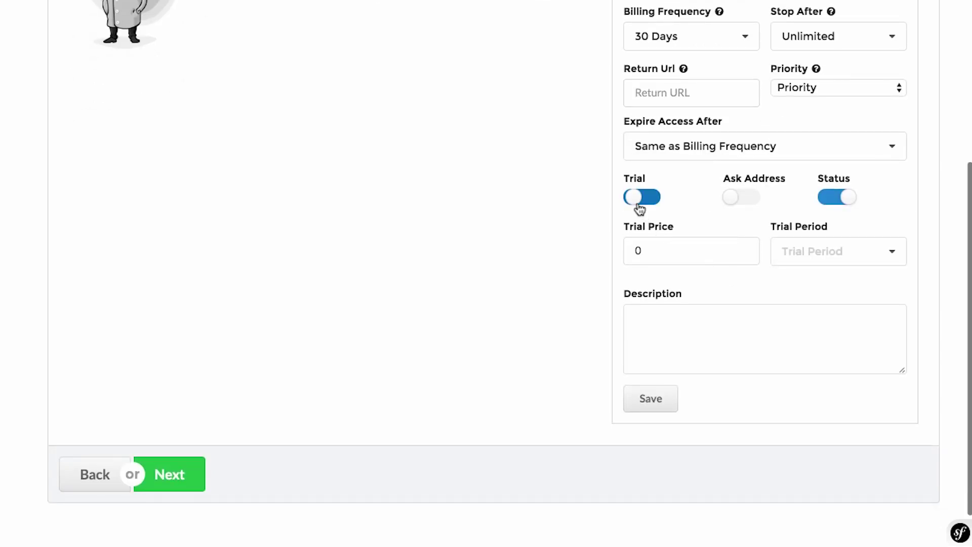
{"action": "double_click", "coordinate": [627, 246]}
{"action": "type", "text": "7"}
{"action": "key", "text": "BackSpace"}
{"action": "type", "text": "1"}
{"action": "left_click", "coordinate": [809, 256]}
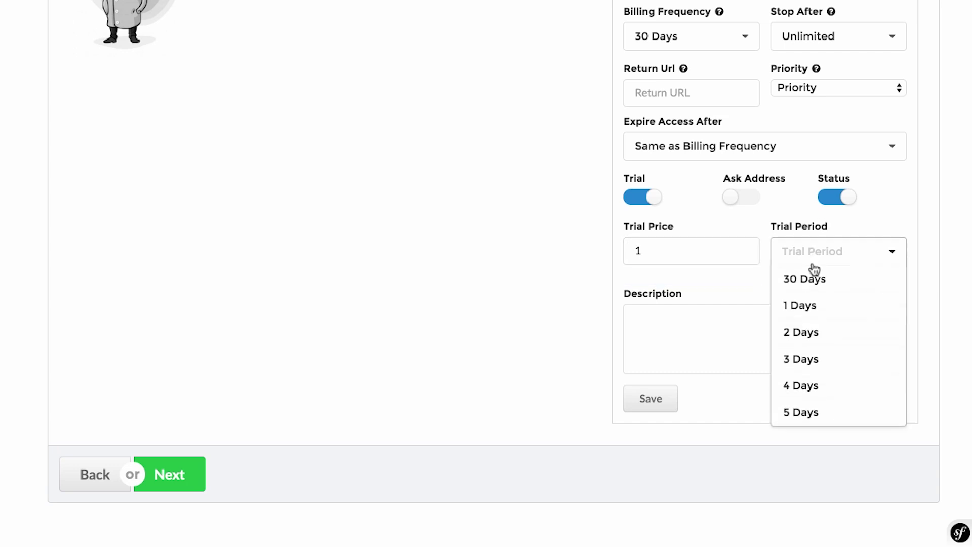
{"action": "scroll", "coordinate": [807, 405], "scroll_direction": "down", "scroll_amount": 1}
{"action": "left_click", "coordinate": [808, 400]}
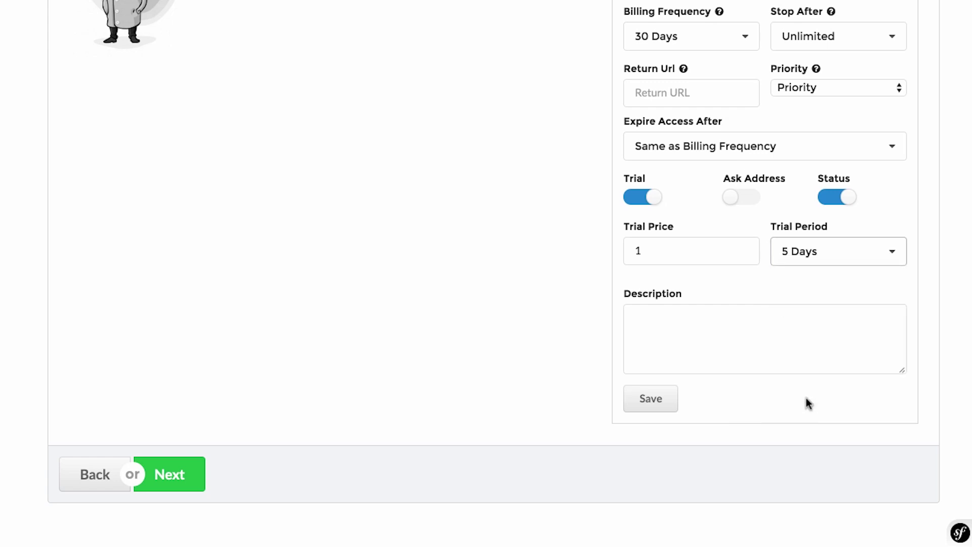
{"action": "left_click", "coordinate": [780, 327]}
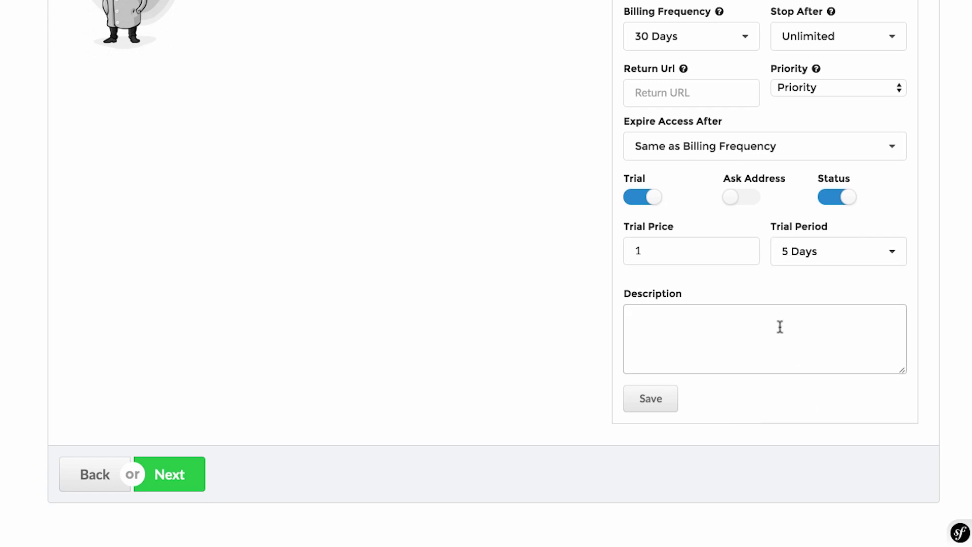
{"action": "scroll", "coordinate": [780, 326], "scroll_direction": "up", "scroll_amount": 3}
{"action": "scroll", "coordinate": [779, 330], "scroll_direction": "down", "scroll_amount": 1}
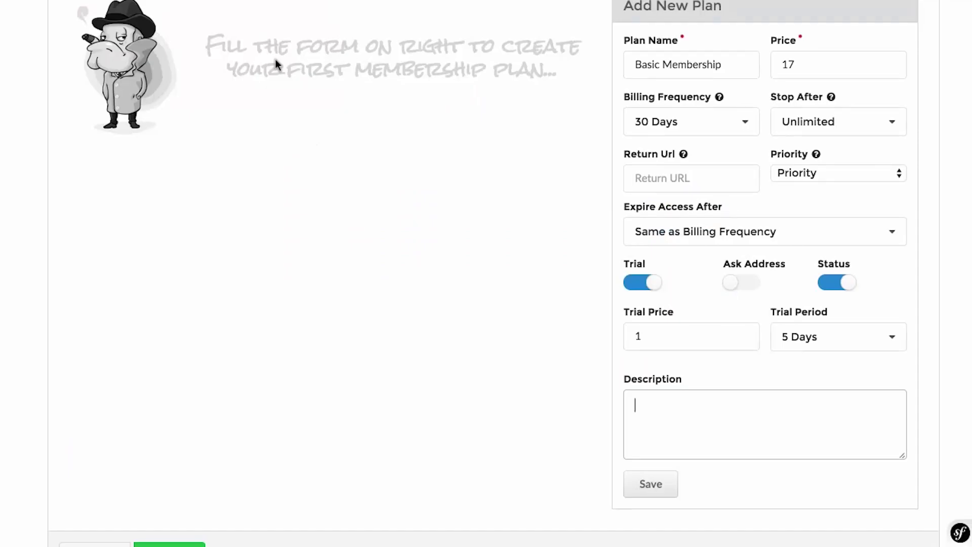
Try a price of 297 and review the Billing Frequency and Expire Access After options unchanged.
{"action": "scroll", "coordinate": [707, 340], "scroll_direction": "up", "scroll_amount": 1}
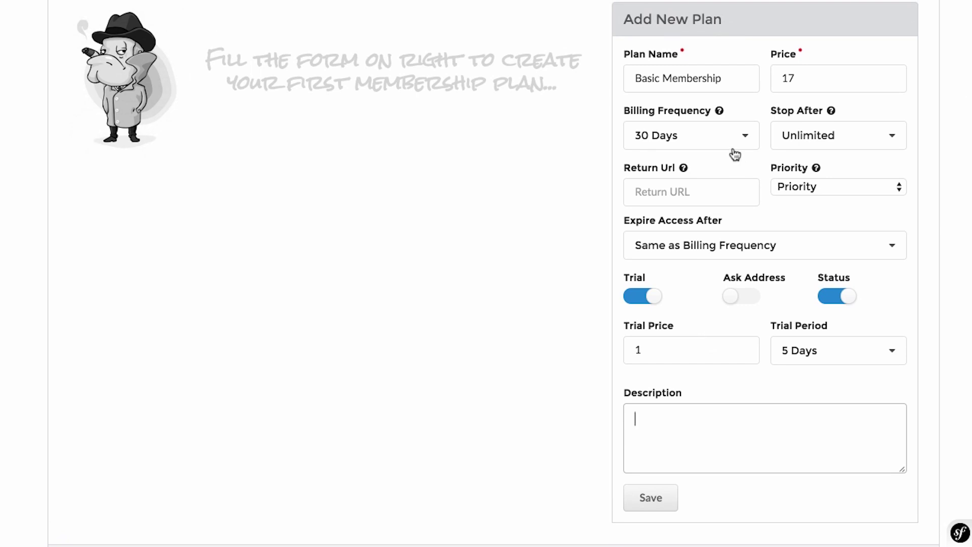
{"action": "left_click_drag", "start_coordinate": [806, 78], "coordinate": [753, 78]}
{"action": "type", "text": "297"}
{"action": "key", "text": "Tab"}
{"action": "key", "text": "shift+Tab"}
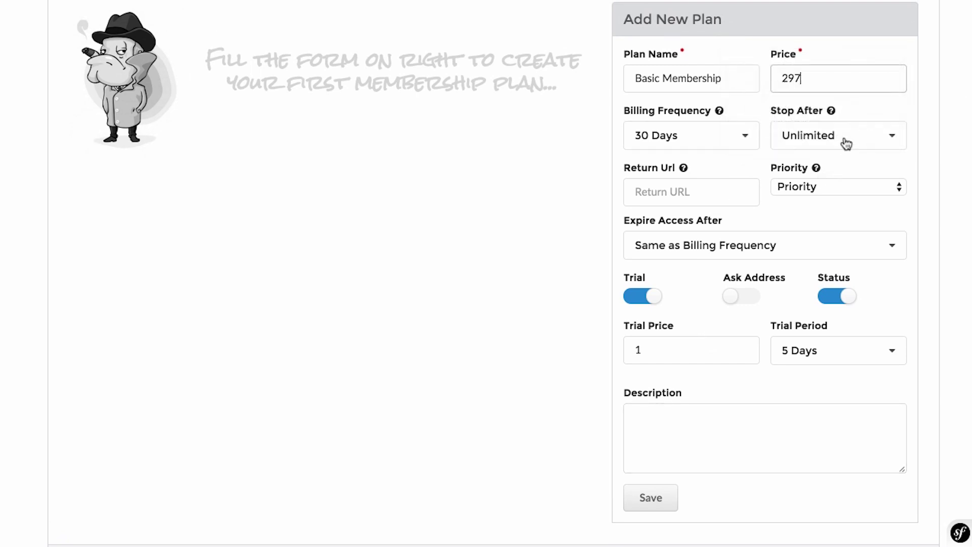
{"action": "left_click", "coordinate": [700, 141]}
{"action": "scroll", "coordinate": [721, 211], "scroll_direction": "down", "scroll_amount": 20}
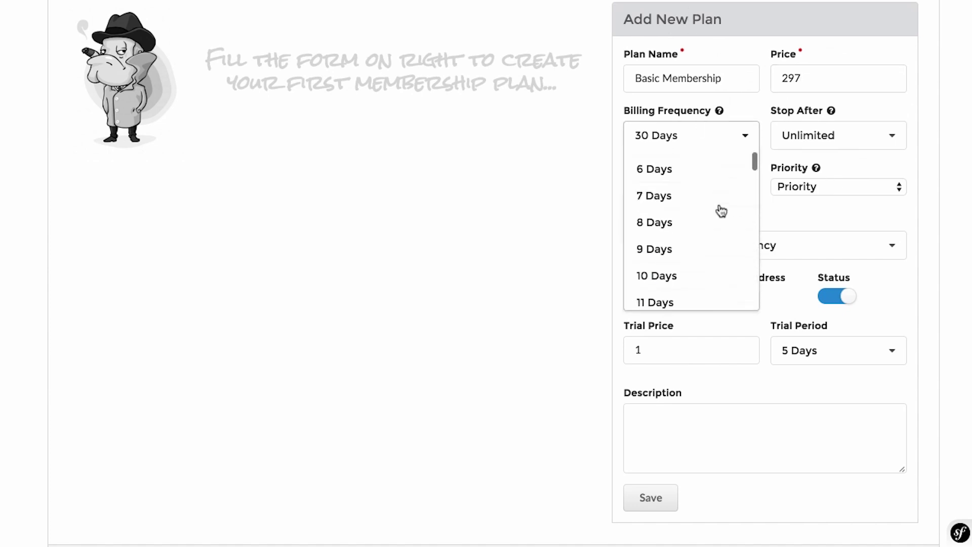
{"action": "scroll", "coordinate": [720, 210], "scroll_direction": "down", "scroll_amount": 20}
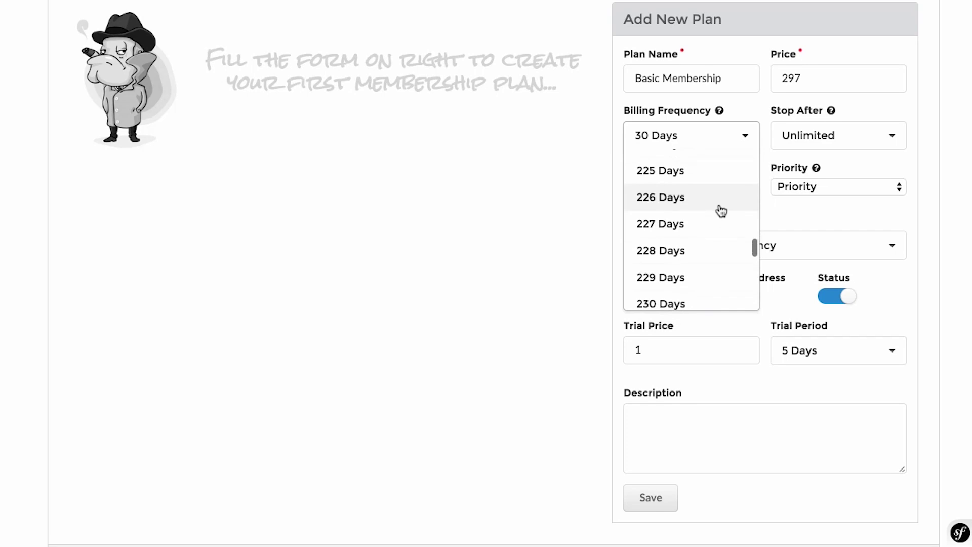
{"action": "scroll", "coordinate": [720, 205], "scroll_direction": "up", "scroll_amount": 20}
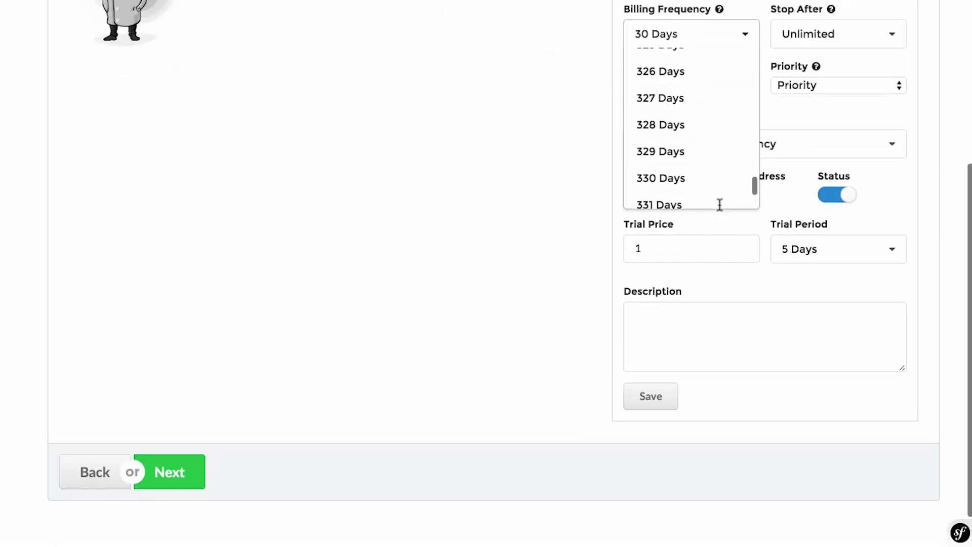
{"action": "left_click", "coordinate": [904, 139]}
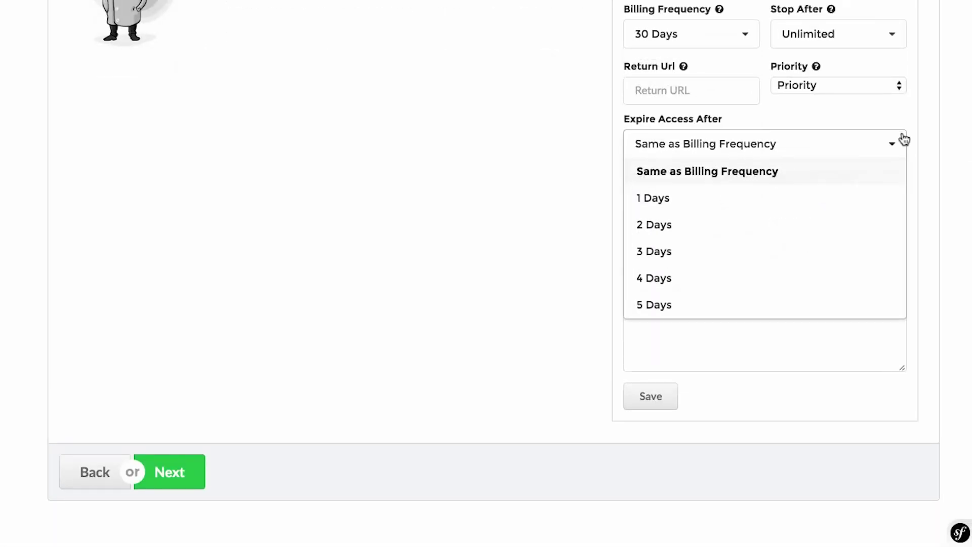
{"action": "scroll", "coordinate": [905, 137], "scroll_direction": "up", "scroll_amount": 2}
{"action": "left_click", "coordinate": [936, 170]}
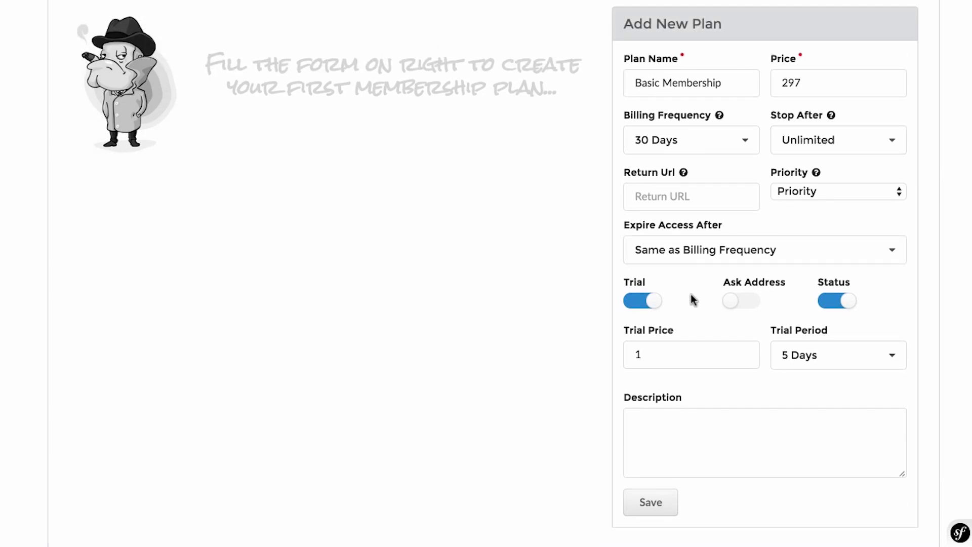
Restore the price to 17 and save the Basic Membership plan.
{"action": "double_click", "coordinate": [794, 89]}
{"action": "type", "text": "17"}
{"action": "left_click", "coordinate": [929, 165]}
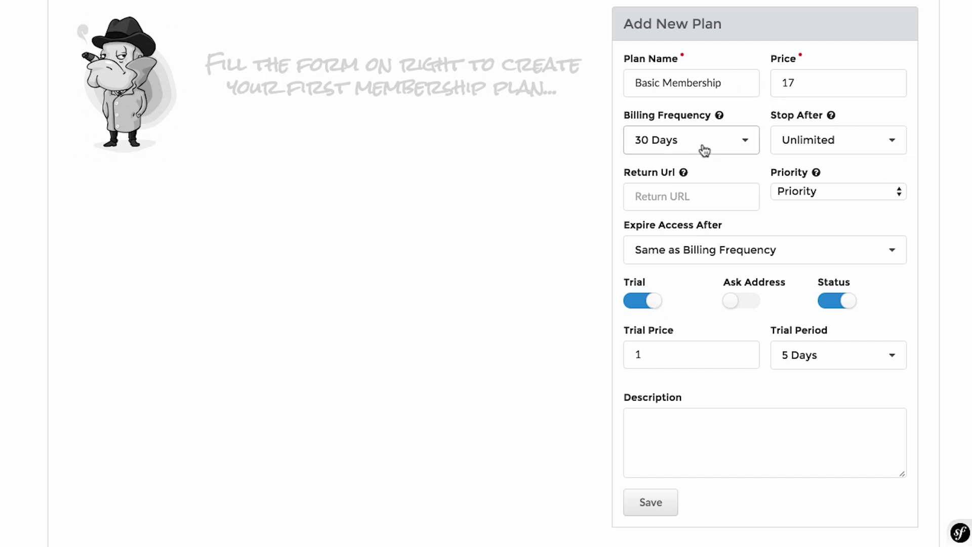
{"action": "scroll", "coordinate": [775, 284], "scroll_direction": "down", "scroll_amount": 1}
{"action": "left_click", "coordinate": [648, 500]}
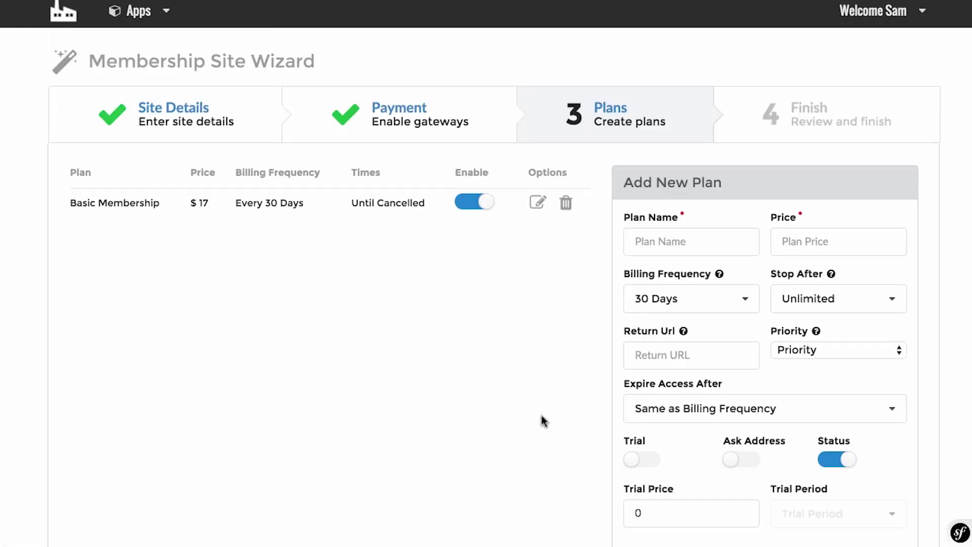
Create a 'Premium Membership' plan priced at 97 and save it.
{"action": "scroll", "coordinate": [540, 415], "scroll_direction": "down", "scroll_amount": 1}
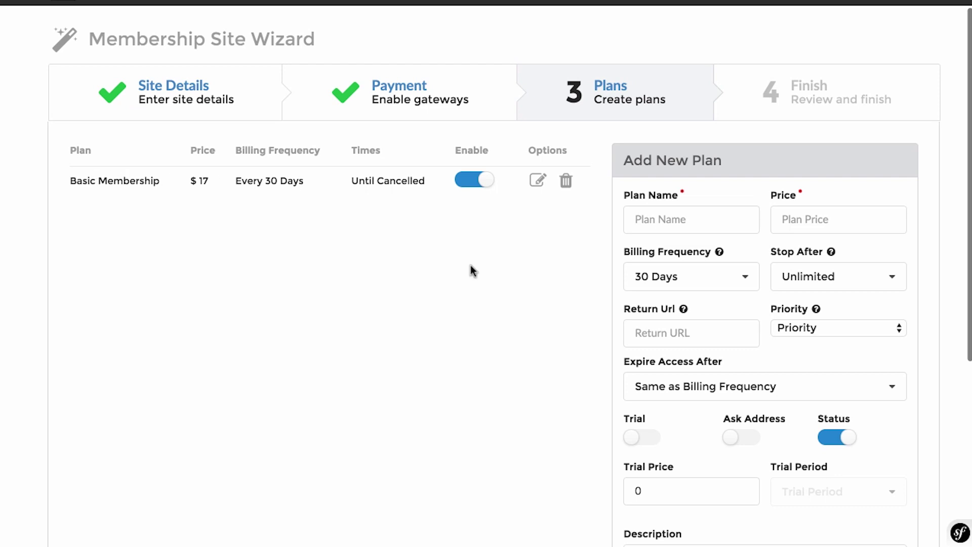
{"action": "left_click", "coordinate": [699, 219]}
{"action": "type", "text": "Premium Membership"}
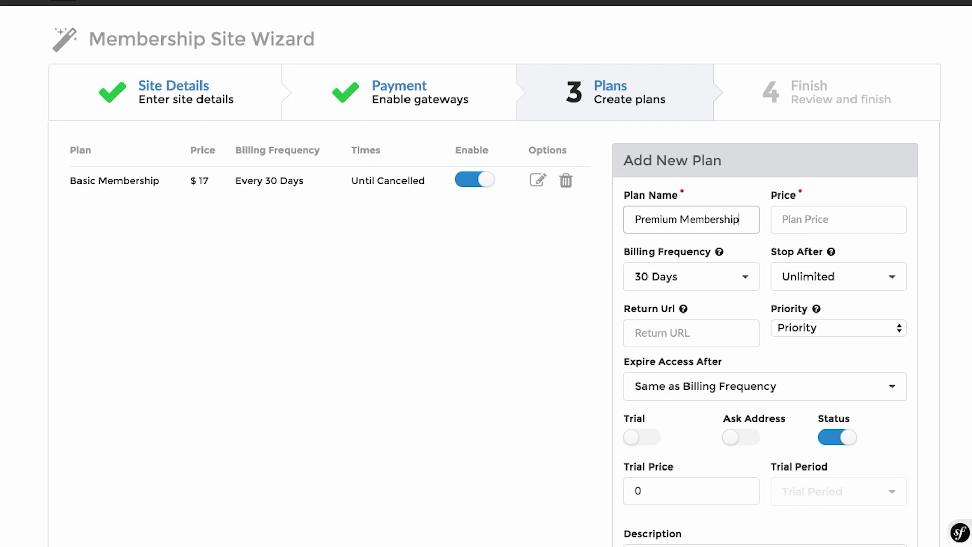
{"action": "scroll", "coordinate": [551, 245], "scroll_direction": "down", "scroll_amount": 3}
{"action": "left_click", "coordinate": [797, 150]}
{"action": "type", "text": "97"}
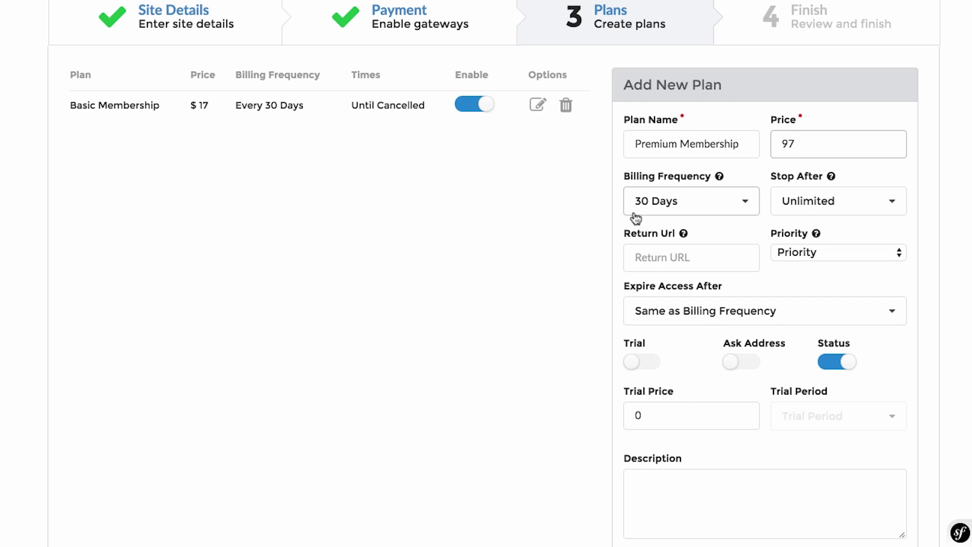
{"action": "left_click", "coordinate": [683, 248]}
{"action": "scroll", "coordinate": [732, 336], "scroll_direction": "down", "scroll_amount": 4}
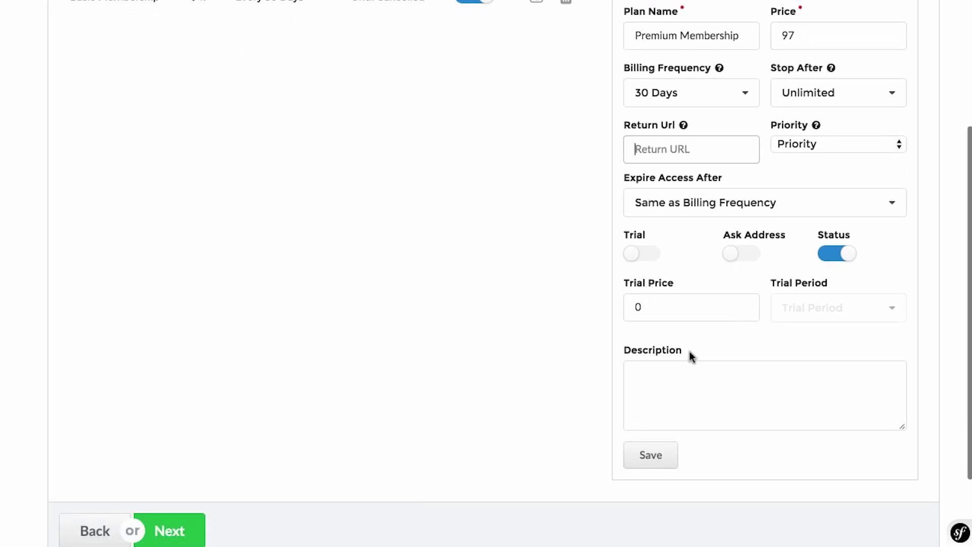
{"action": "left_click", "coordinate": [653, 455]}
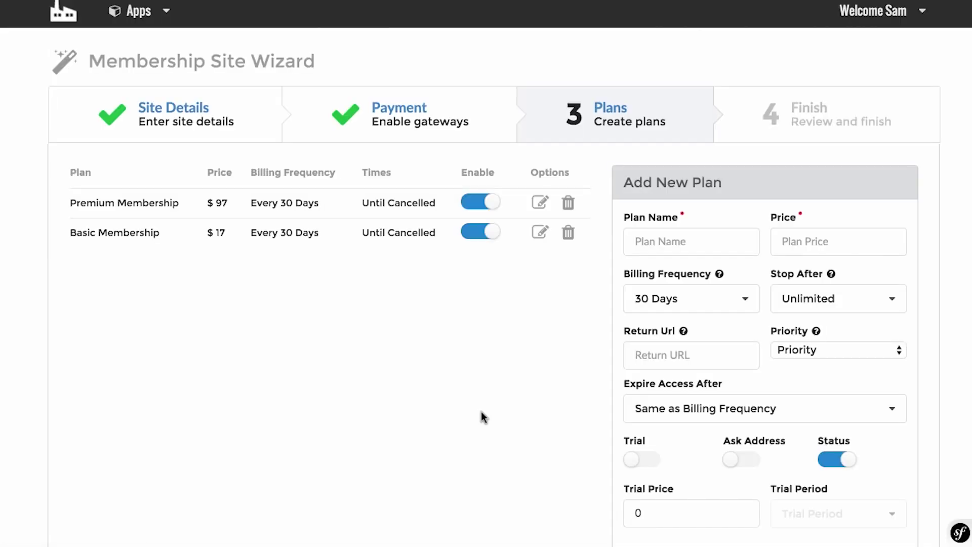
Keep 30 Days billing frequency and resubmit the Premium Membership plan.
{"action": "scroll", "coordinate": [608, 294], "scroll_direction": "down", "scroll_amount": 2}
{"action": "left_click", "coordinate": [681, 223]}
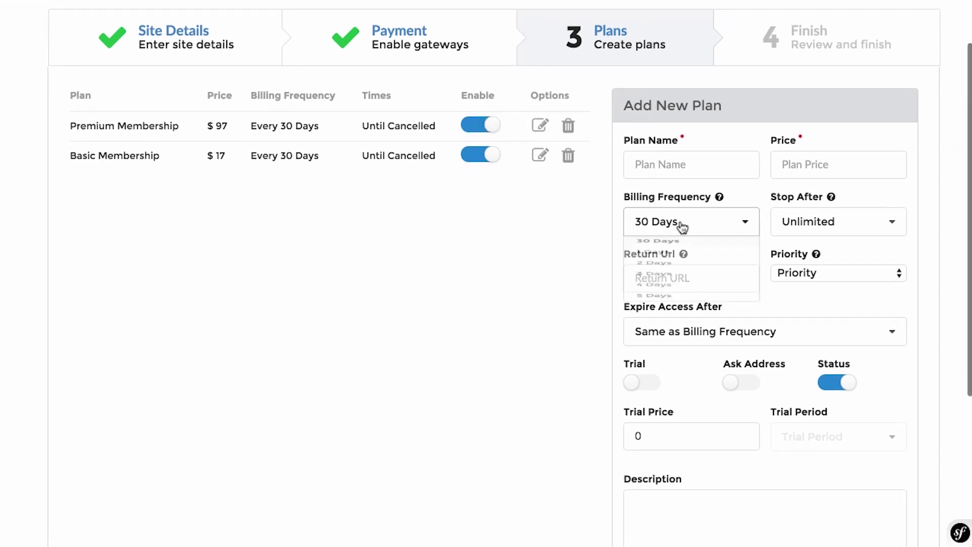
{"action": "scroll", "coordinate": [681, 253], "scroll_direction": "down", "scroll_amount": 1}
{"action": "scroll", "coordinate": [683, 255], "scroll_direction": "up", "scroll_amount": 2}
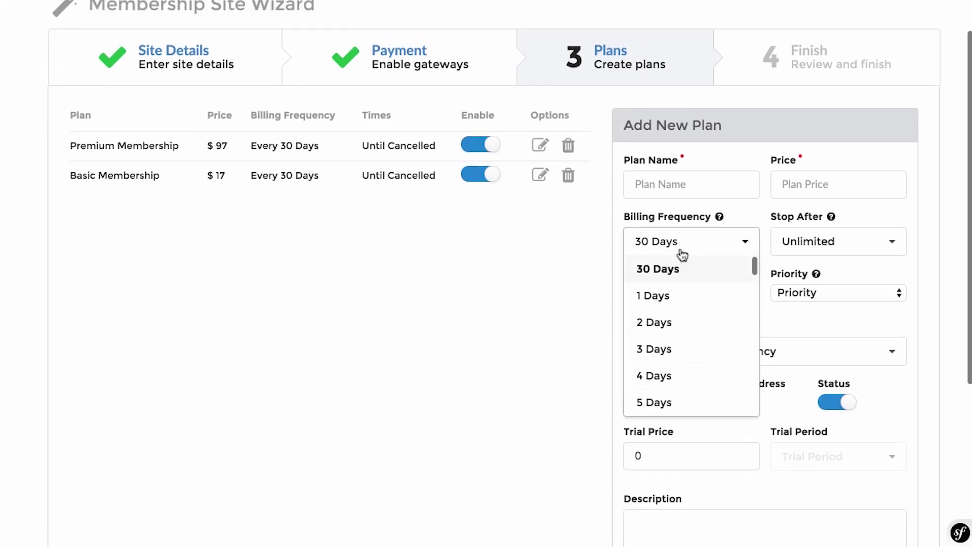
{"action": "left_click", "coordinate": [548, 309]}
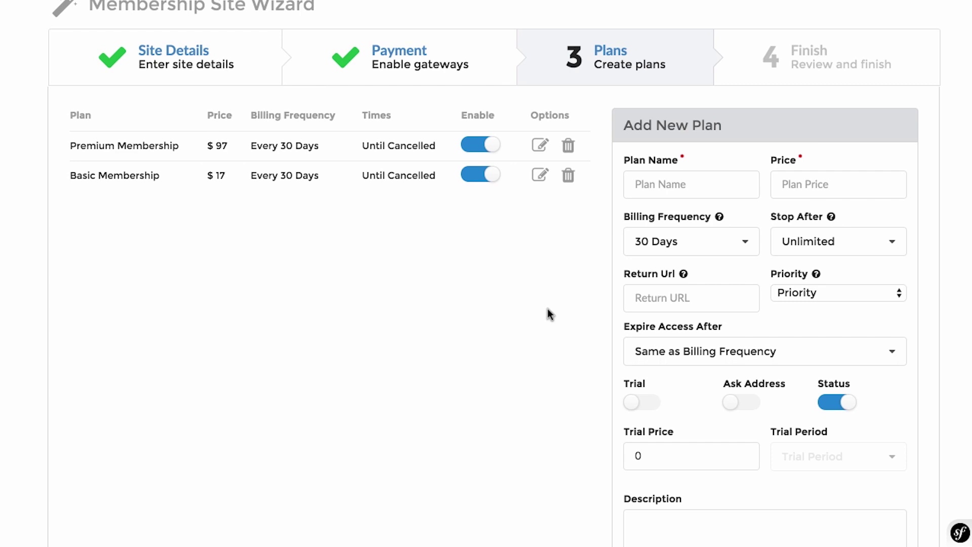
{"action": "scroll", "coordinate": [548, 309], "scroll_direction": "down", "scroll_amount": 5}
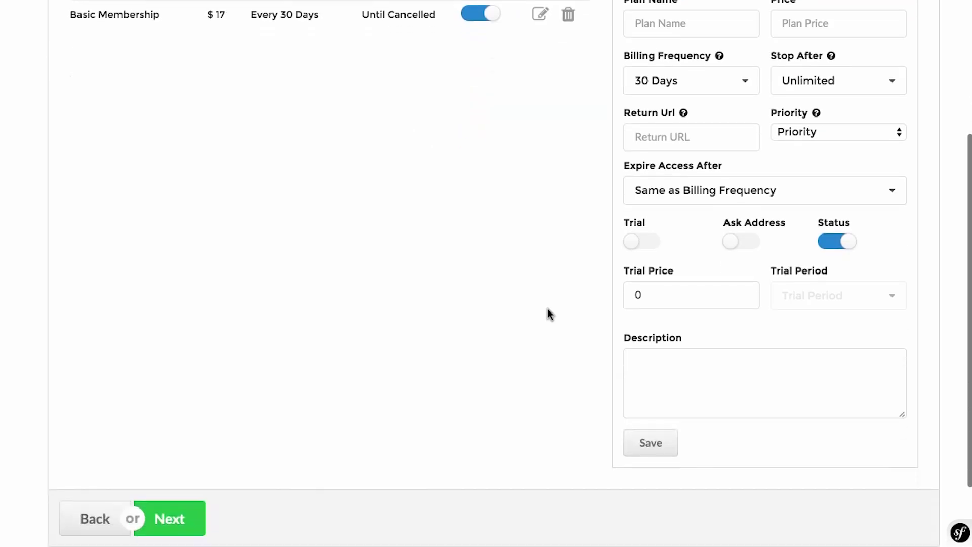
{"action": "left_click", "coordinate": [647, 399]}
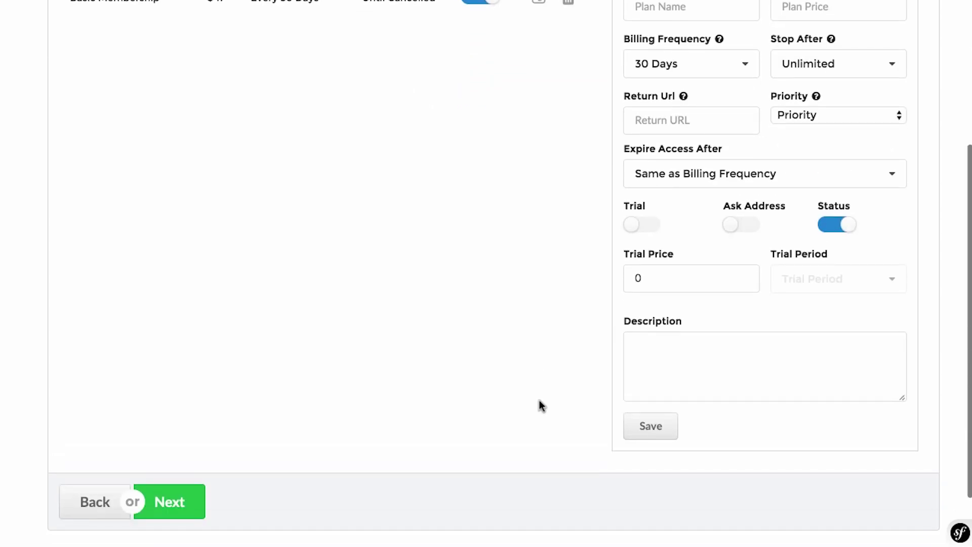
{"action": "left_click", "coordinate": [191, 496]}
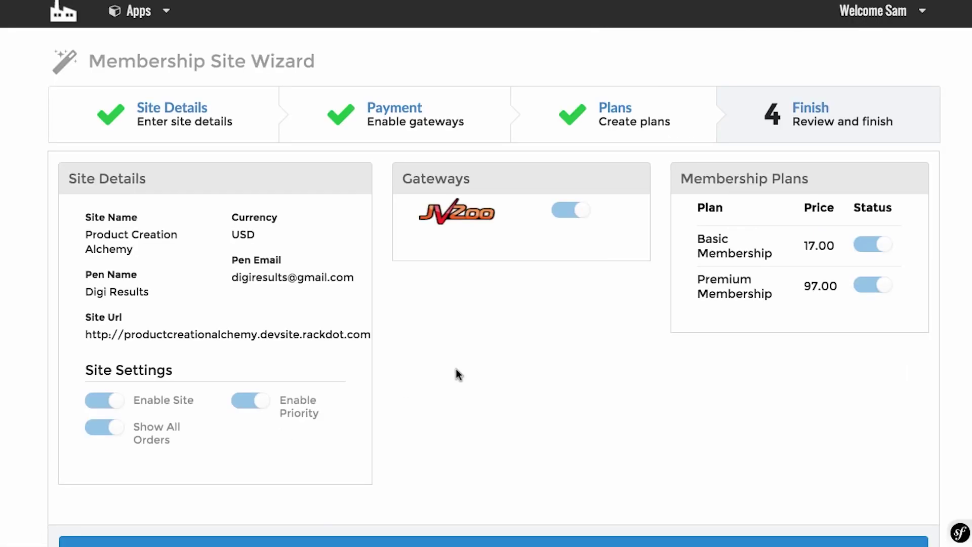
{"action": "scroll", "coordinate": [456, 374], "scroll_direction": "down", "scroll_amount": 1}
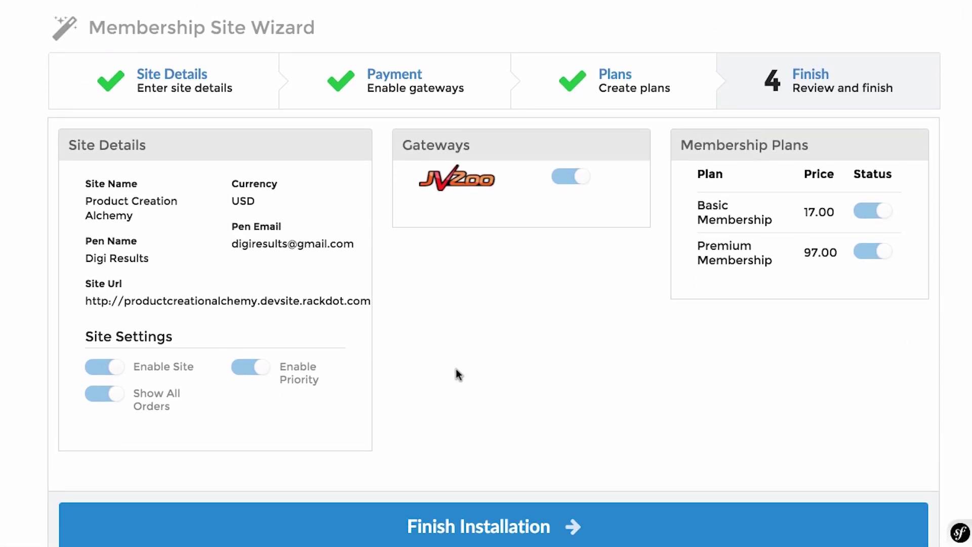
{"action": "left_click", "coordinate": [476, 524]}
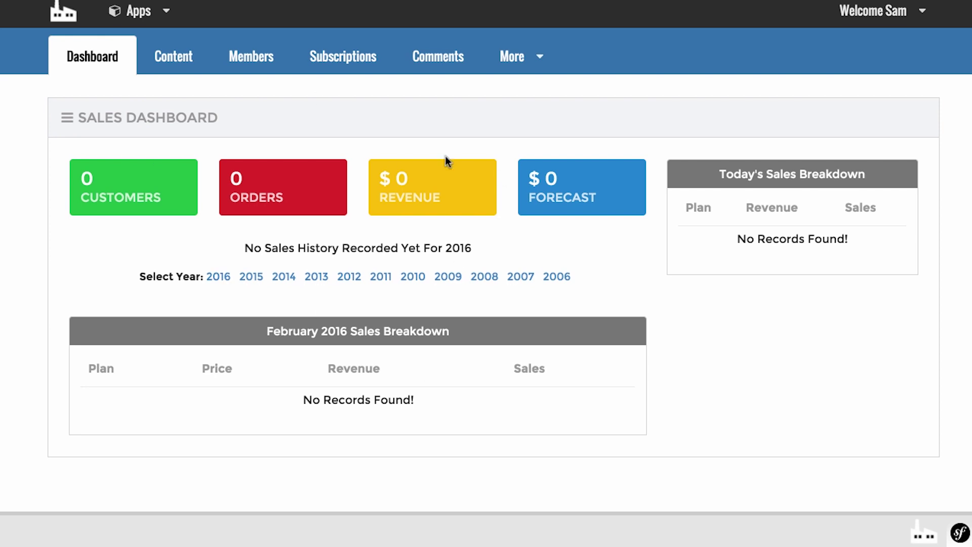
From Apps > Membership Site, choose Manage Site on the Product Creation Alchemy card.
{"action": "left_click", "coordinate": [152, 13]}
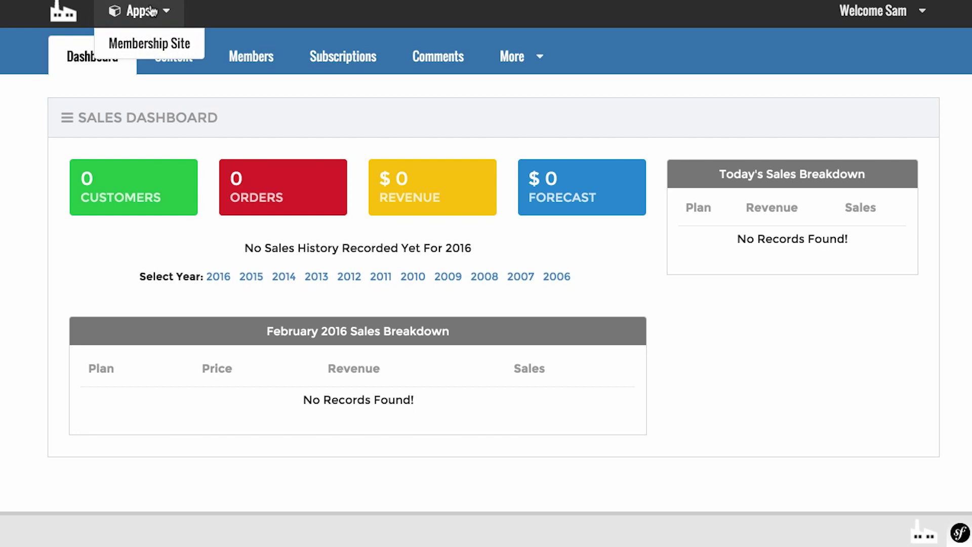
{"action": "left_click", "coordinate": [141, 45]}
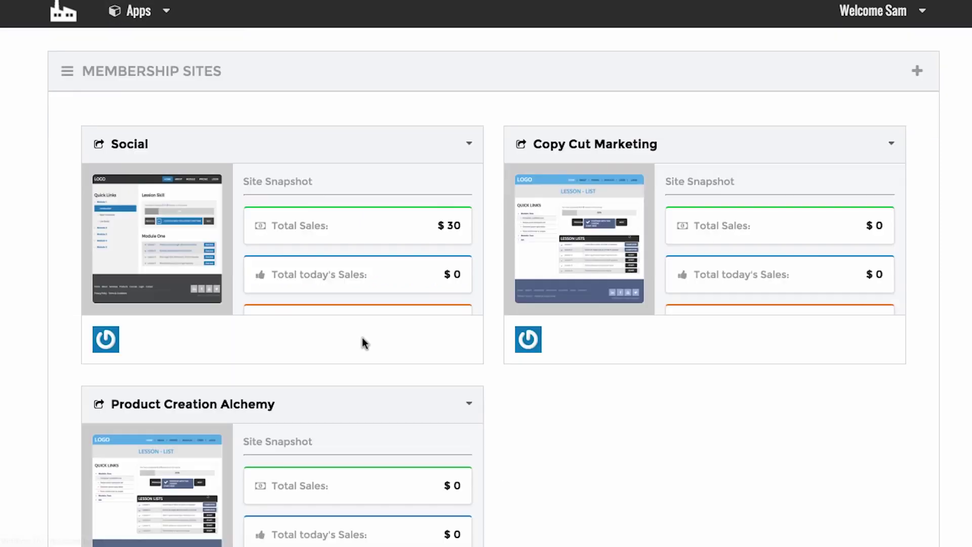
{"action": "scroll", "coordinate": [567, 371], "scroll_direction": "down", "scroll_amount": 3}
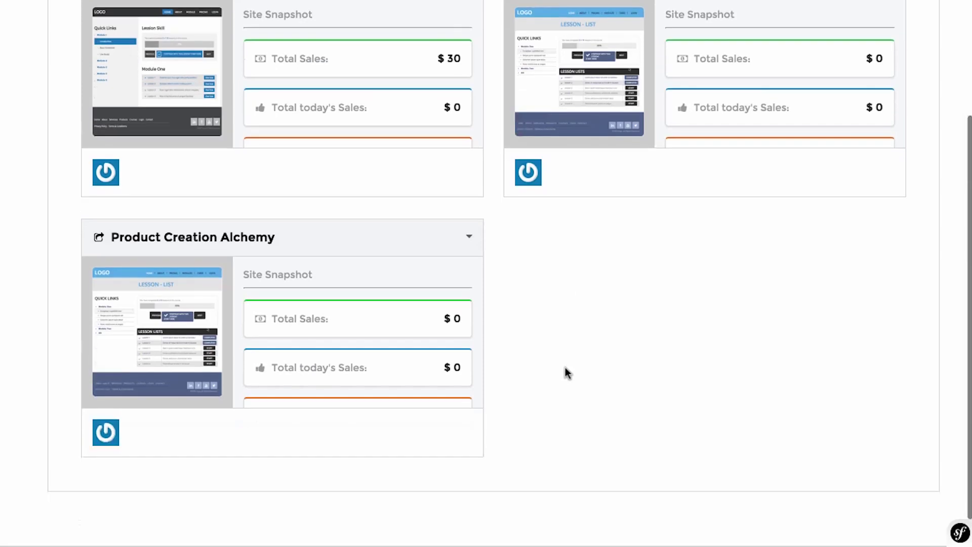
{"action": "left_click", "coordinate": [470, 214]}
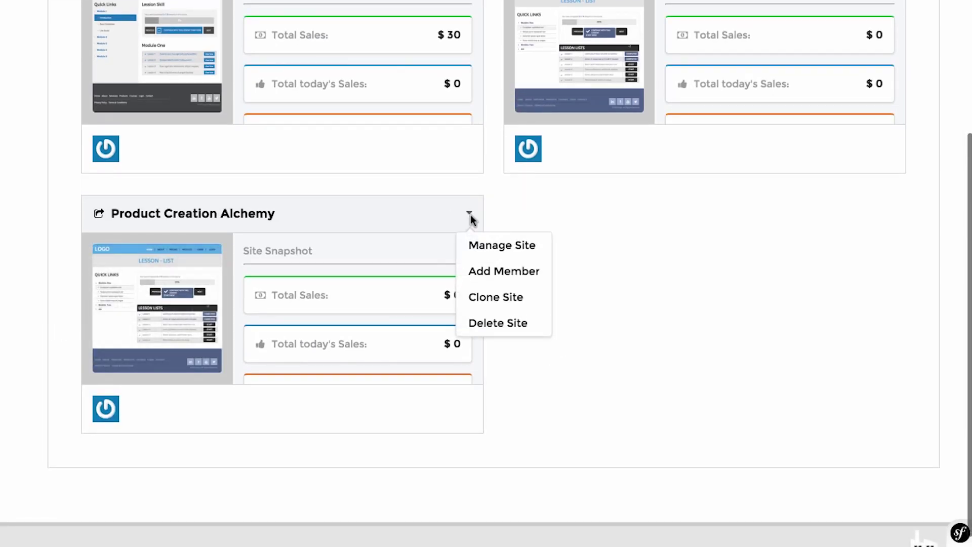
{"action": "left_click", "coordinate": [487, 247]}
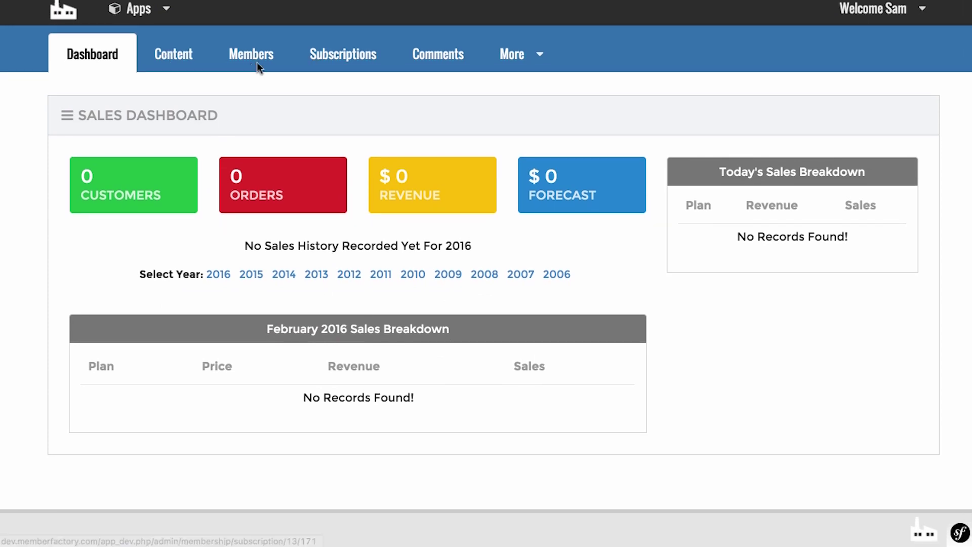
{"action": "left_click", "coordinate": [510, 66]}
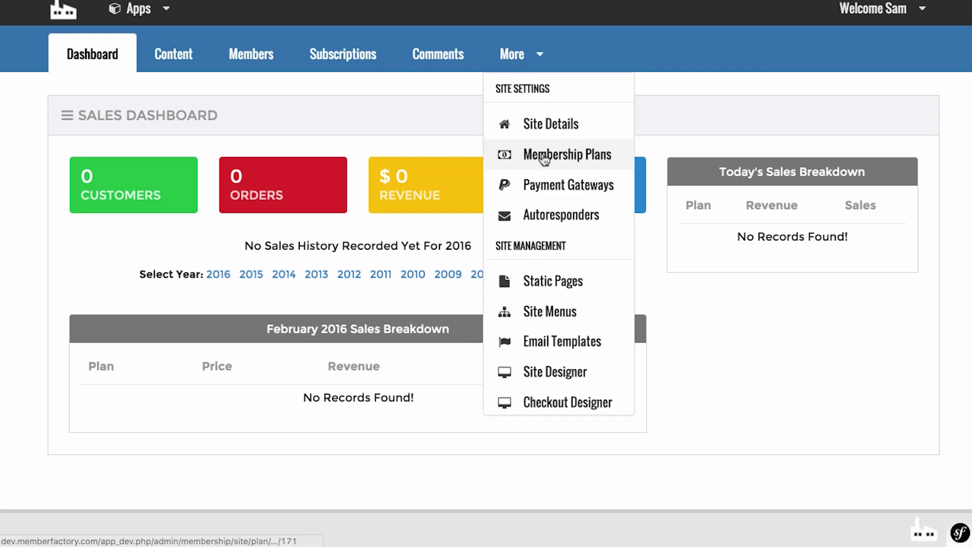
{"action": "scroll", "coordinate": [536, 157], "scroll_direction": "down", "scroll_amount": 3}
{"action": "scroll", "coordinate": [540, 160], "scroll_direction": "down", "scroll_amount": 3}
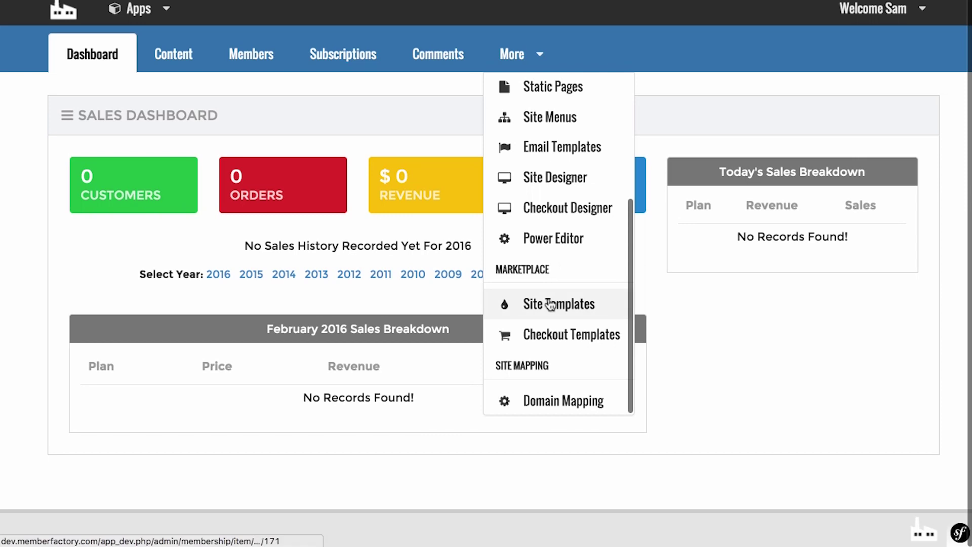
{"action": "scroll", "coordinate": [550, 304], "scroll_direction": "up", "scroll_amount": 4}
{"action": "scroll", "coordinate": [550, 304], "scroll_direction": "down", "scroll_amount": 4}
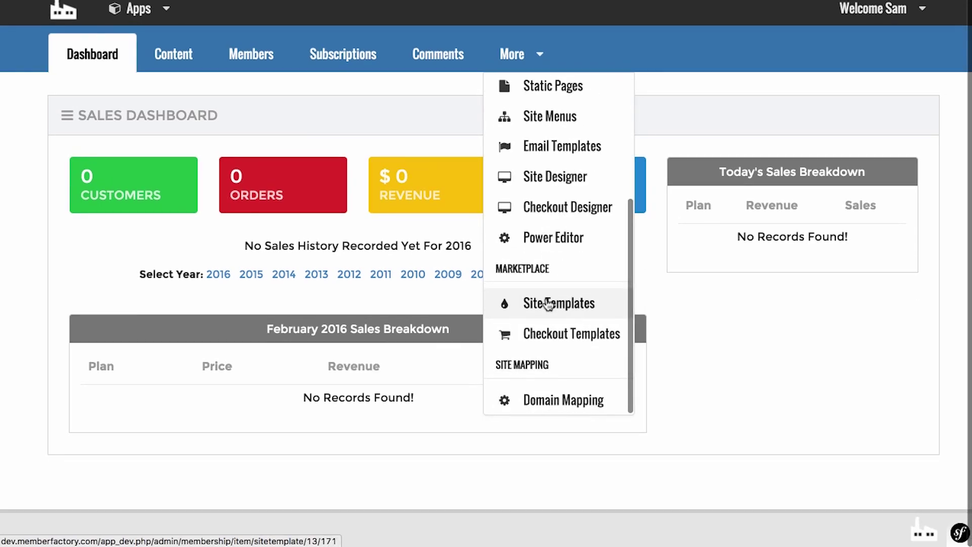
{"action": "scroll", "coordinate": [546, 315], "scroll_direction": "up", "scroll_amount": 4}
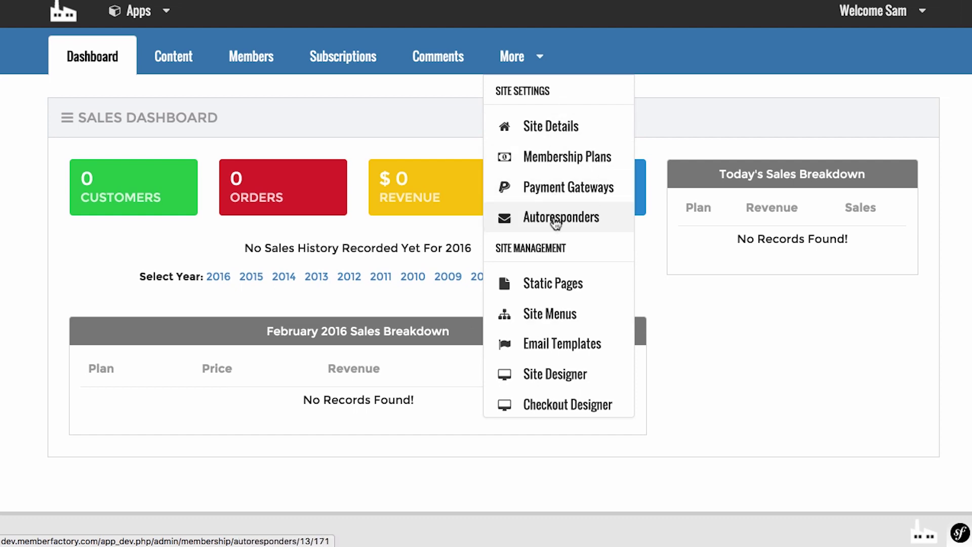
{"action": "scroll", "coordinate": [555, 222], "scroll_direction": "down", "scroll_amount": 3}
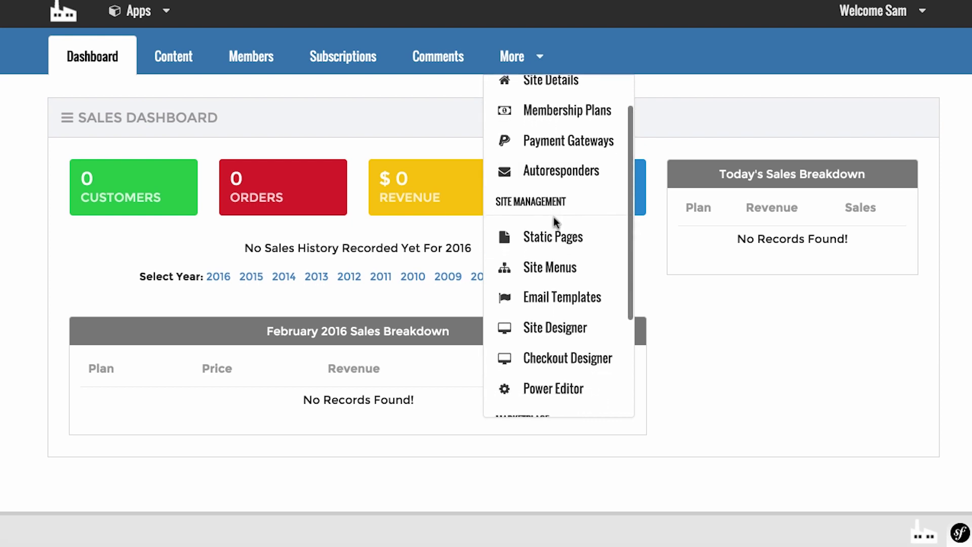
{"action": "scroll", "coordinate": [555, 222], "scroll_direction": "down", "scroll_amount": 2}
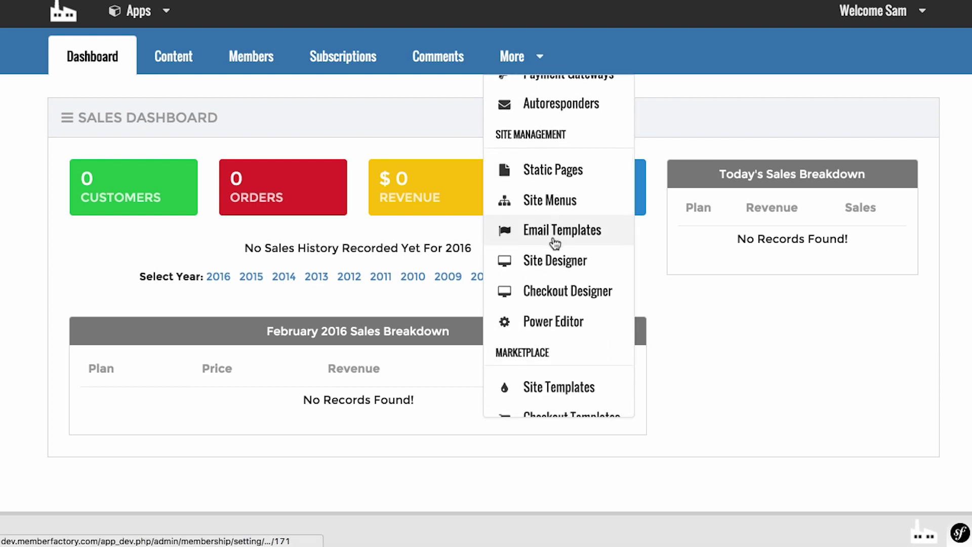
{"action": "scroll", "coordinate": [555, 258], "scroll_direction": "down", "scroll_amount": 4}
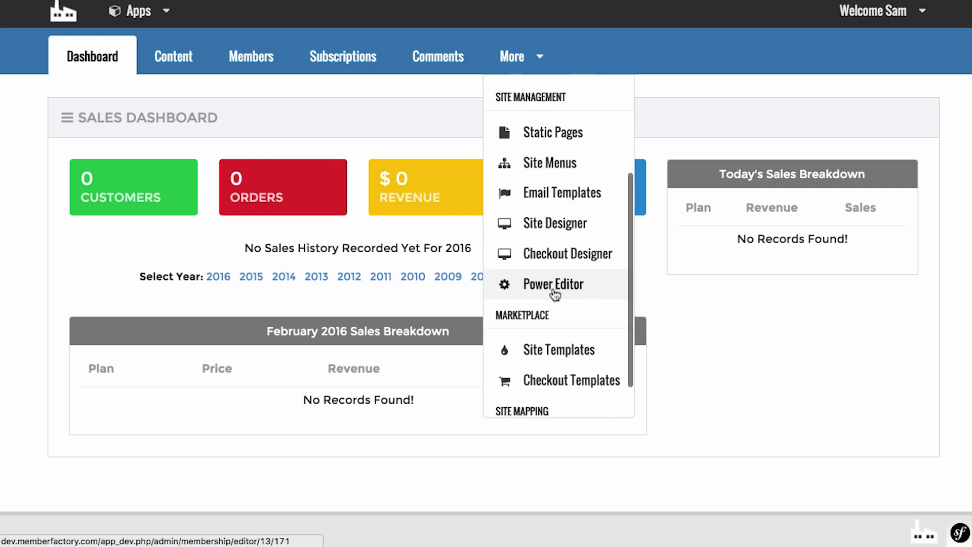
{"action": "scroll", "coordinate": [555, 307], "scroll_direction": "down", "scroll_amount": 1}
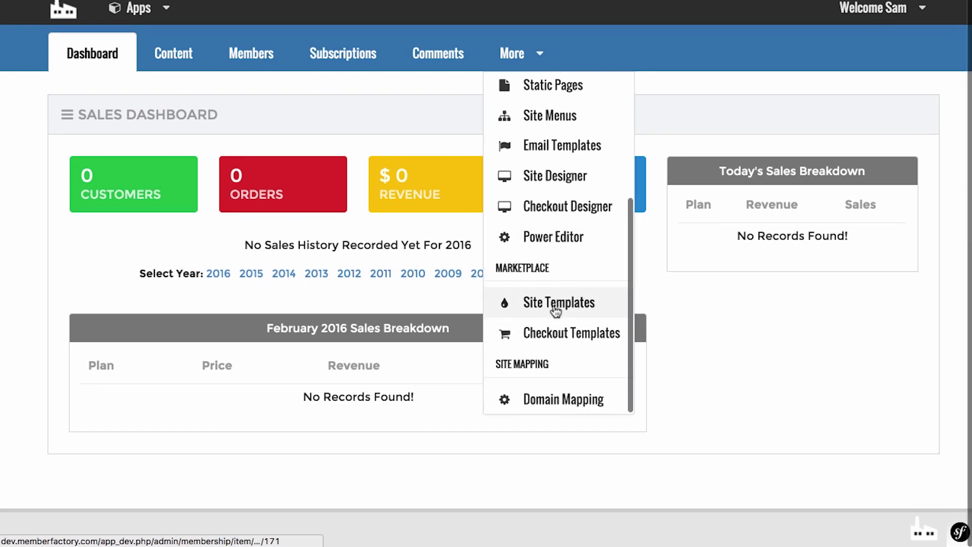
{"action": "left_click", "coordinate": [559, 401]}
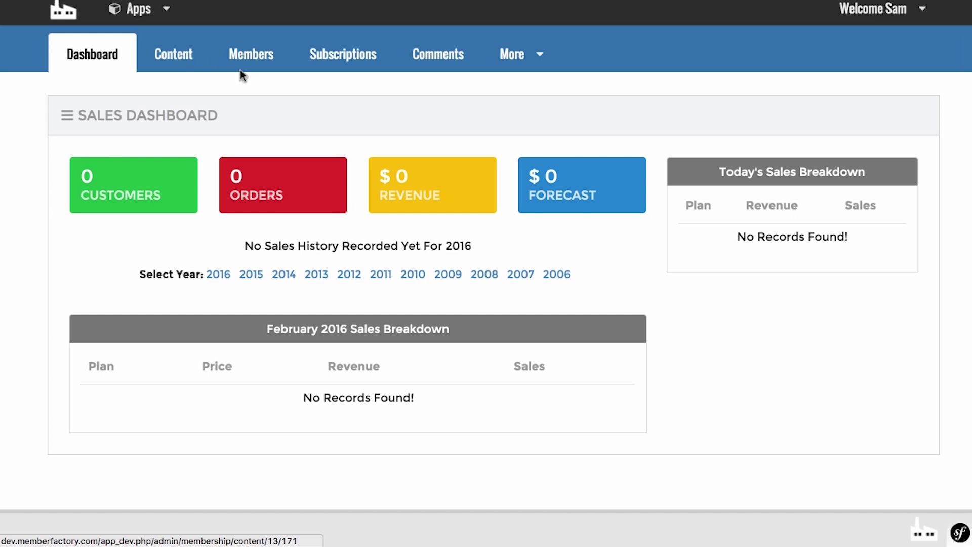
On the Content page, save a 'Basic' category accessible to Basic Membership, then start another category.
{"action": "left_click", "coordinate": [170, 54]}
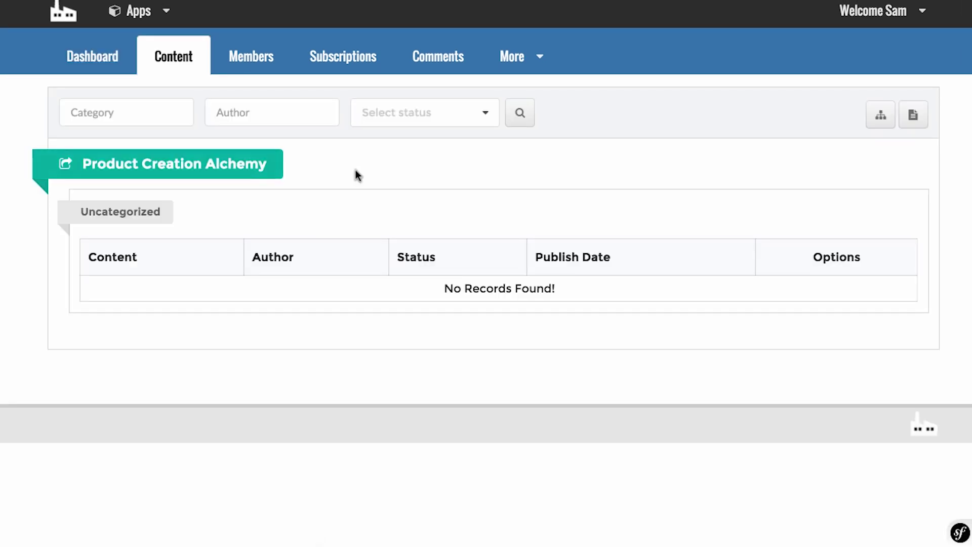
{"action": "left_click", "coordinate": [881, 115]}
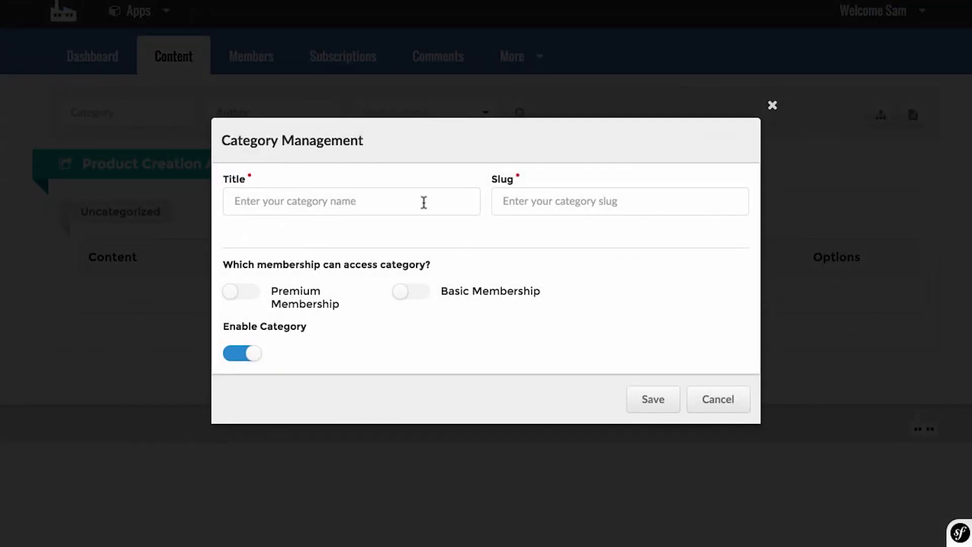
{"action": "left_click", "coordinate": [424, 203]}
{"action": "type", "text": "Baic"}
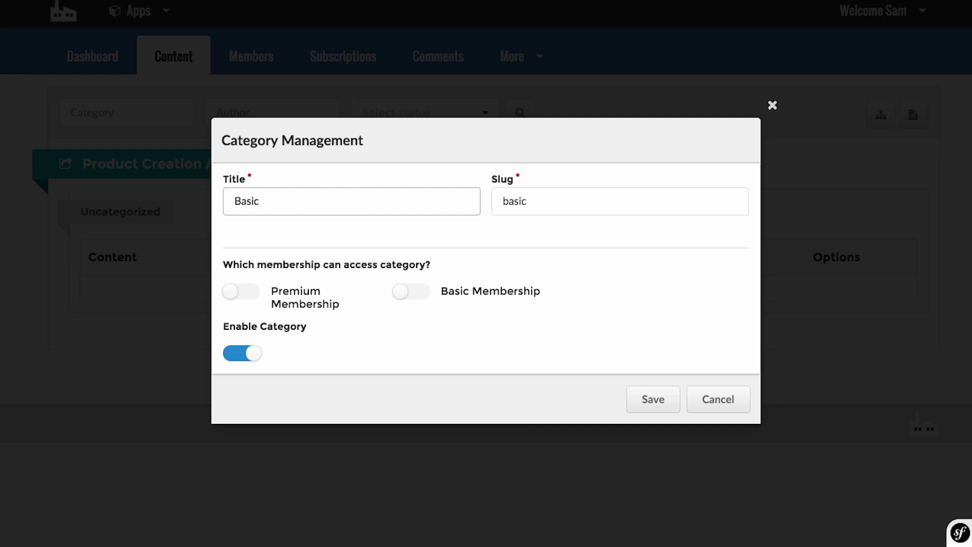
{"action": "left_click", "coordinate": [426, 298]}
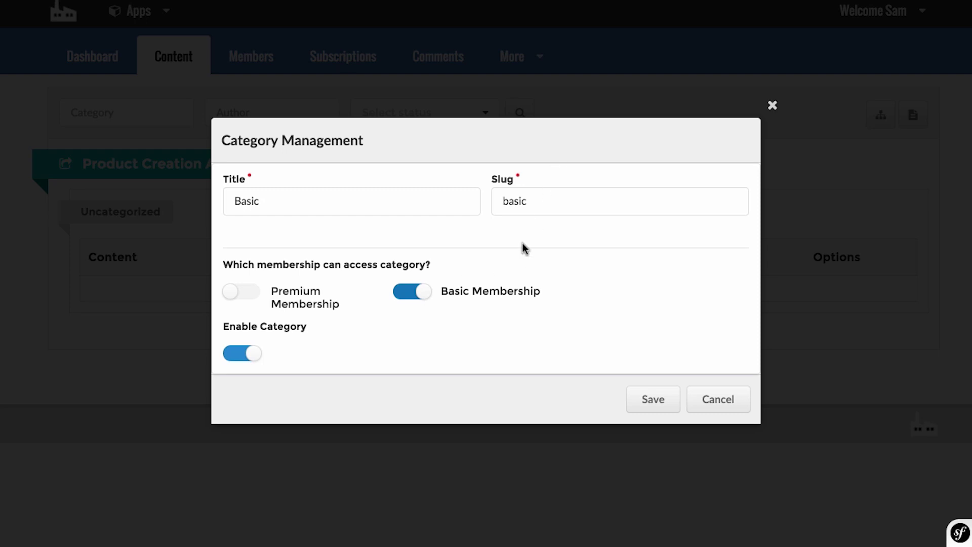
{"action": "left_click_drag", "start_coordinate": [358, 199], "coordinate": [241, 195]}
{"action": "left_click", "coordinate": [590, 279]}
{"action": "left_click", "coordinate": [641, 409]}
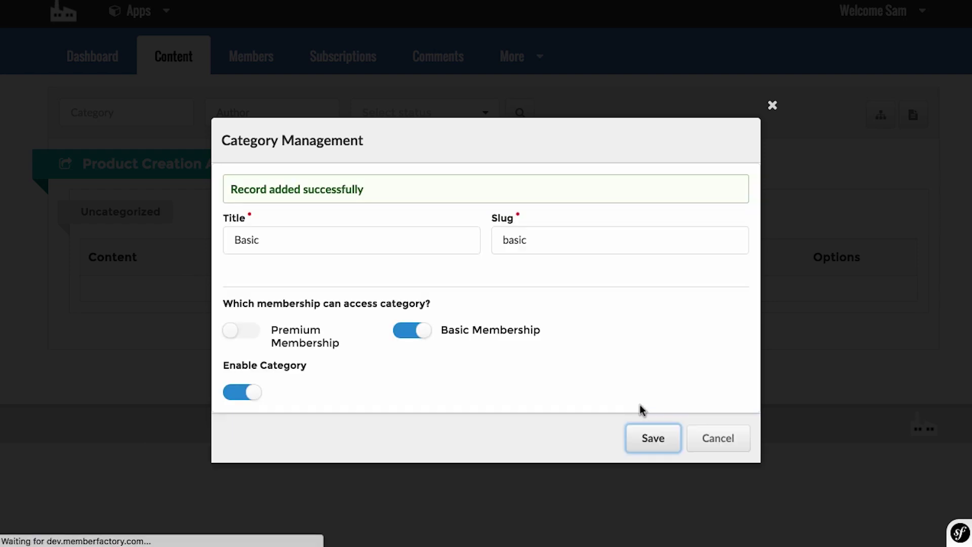
{"action": "left_click", "coordinate": [773, 107]}
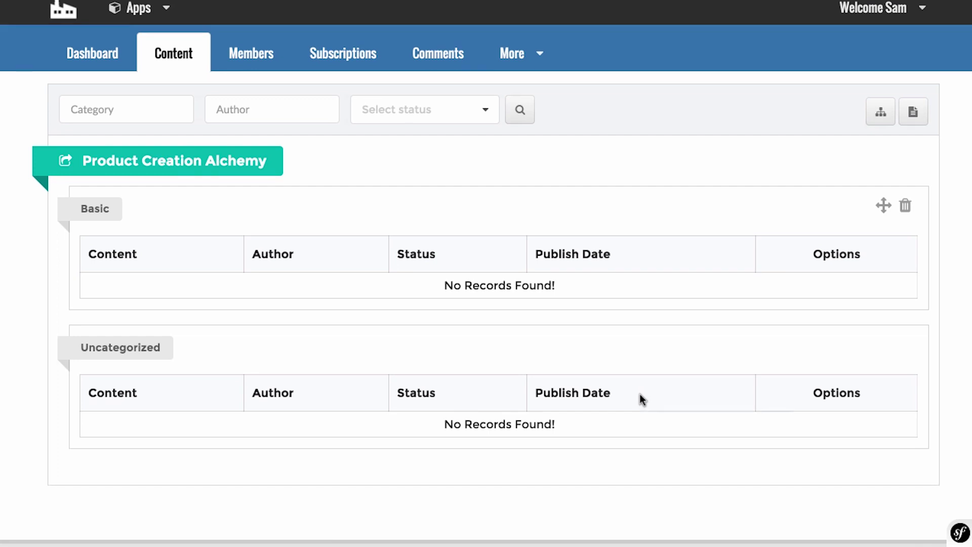
{"action": "scroll", "coordinate": [640, 394], "scroll_direction": "down", "scroll_amount": 1}
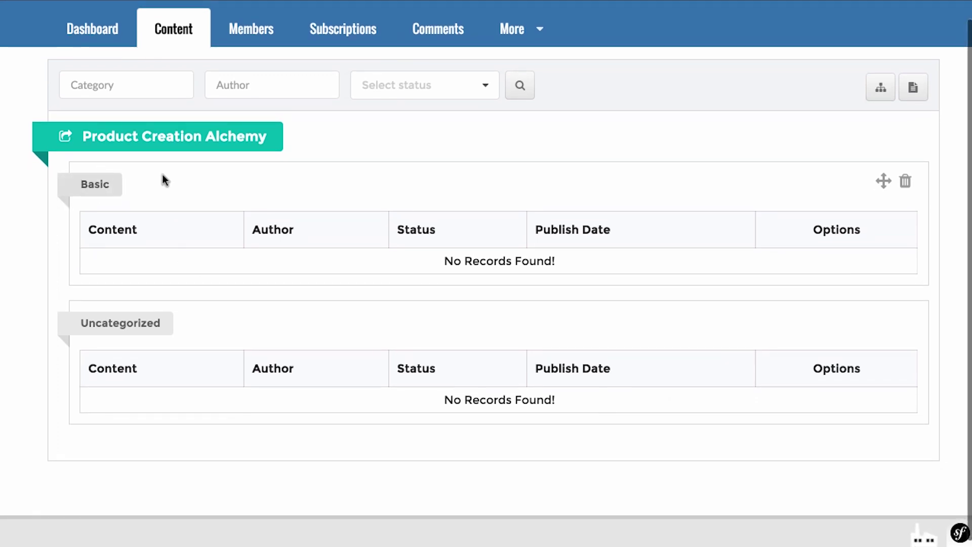
{"action": "left_click", "coordinate": [880, 90]}
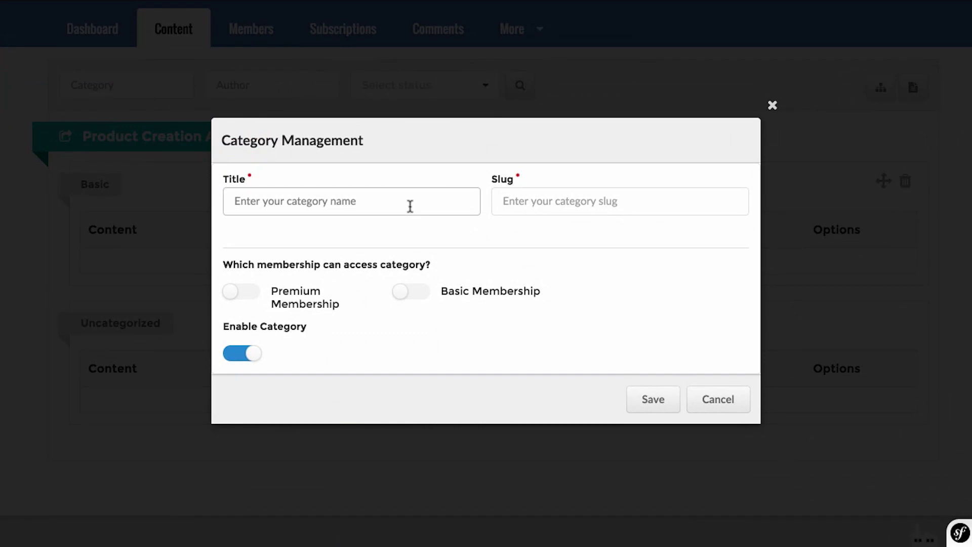
Save a 'Premium Membership' category accessible only to Premium Membership.
{"action": "type", "text": "Premium Membership"}
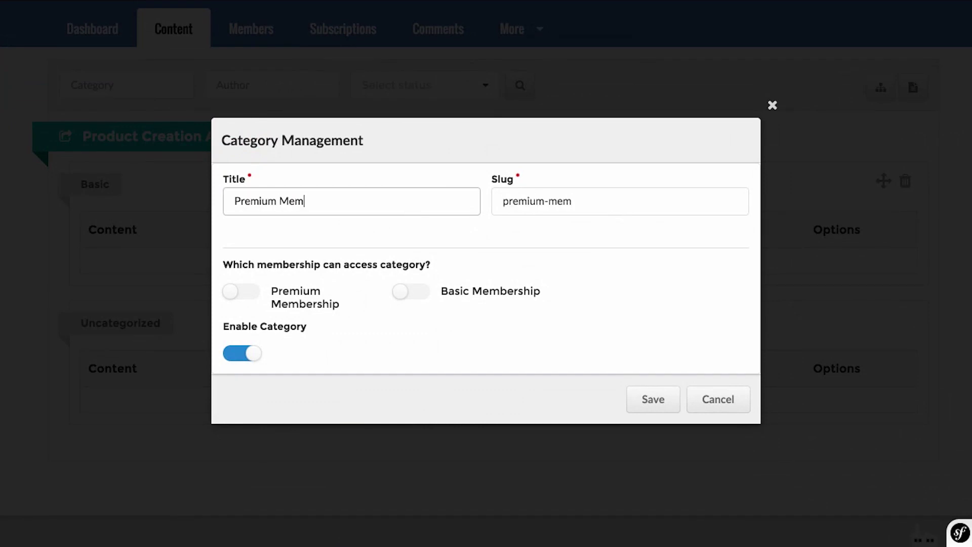
{"action": "left_click", "coordinate": [249, 290]}
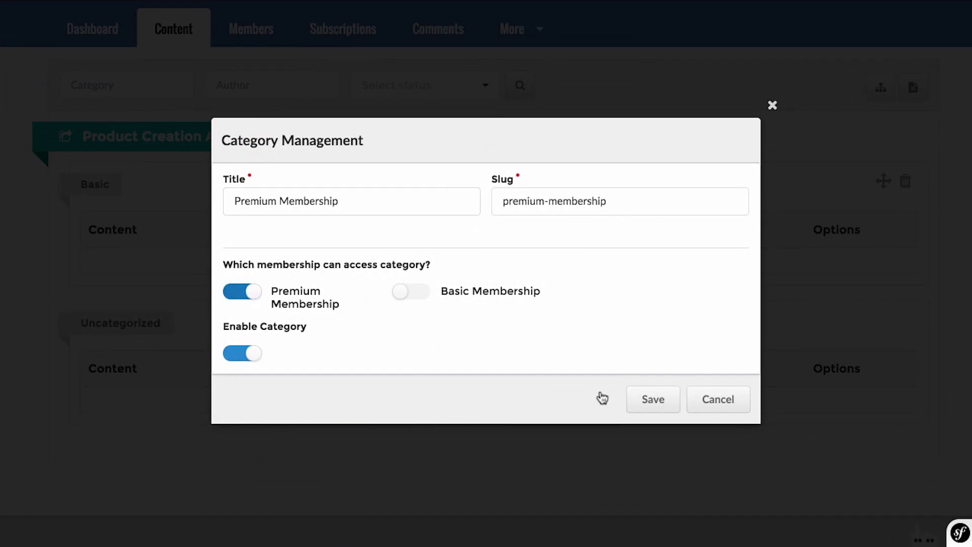
{"action": "left_click", "coordinate": [413, 298]}
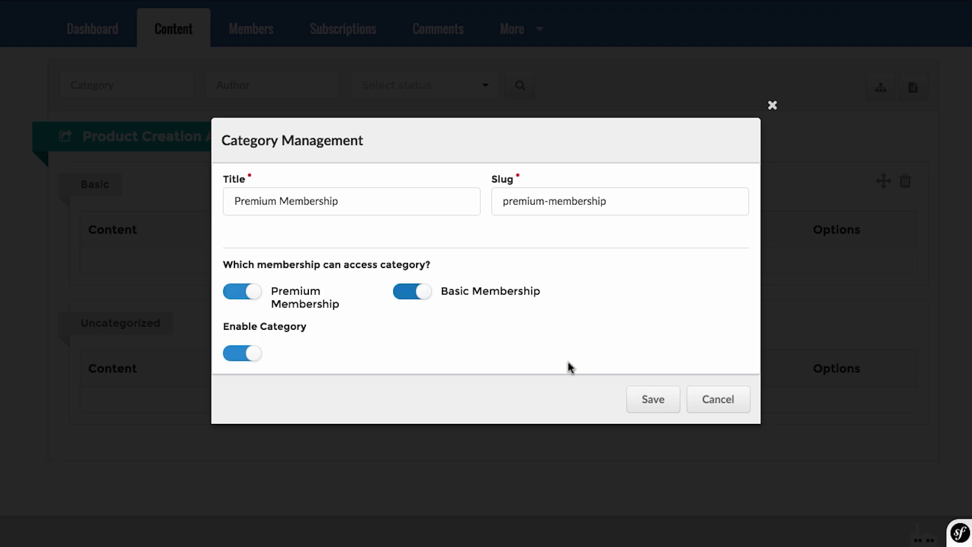
{"action": "left_click", "coordinate": [421, 295]}
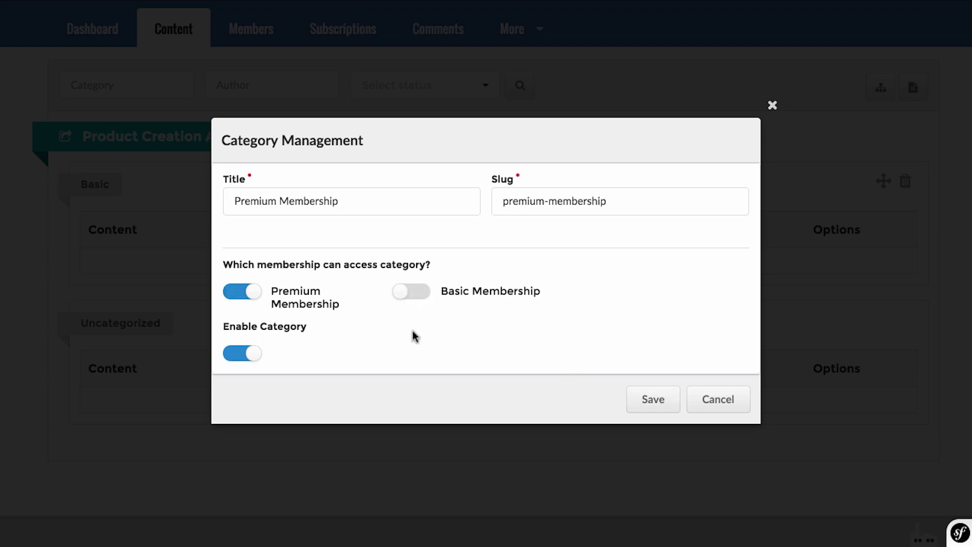
{"action": "left_click", "coordinate": [634, 401]}
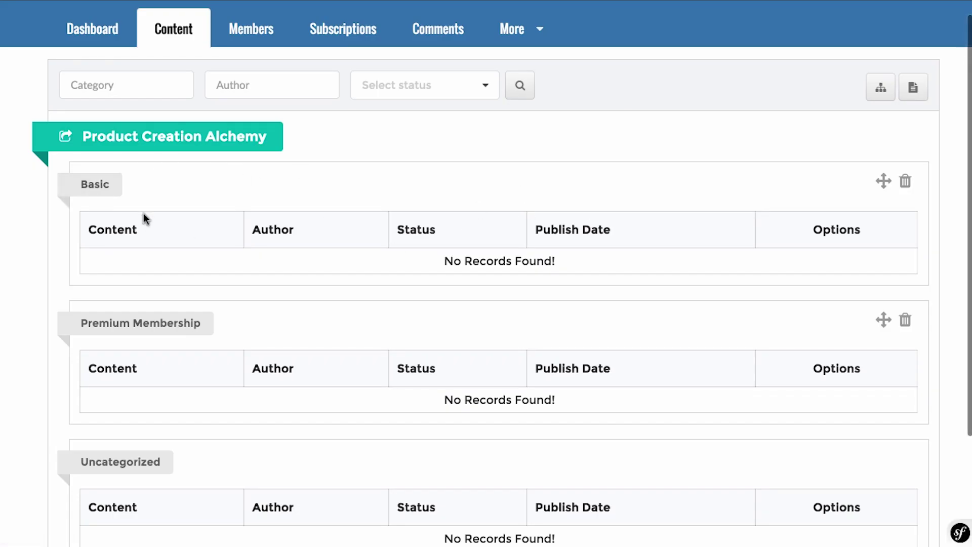
Grant Premium Membership access to the Basic category as well and close the dialog.
{"action": "left_click", "coordinate": [104, 191]}
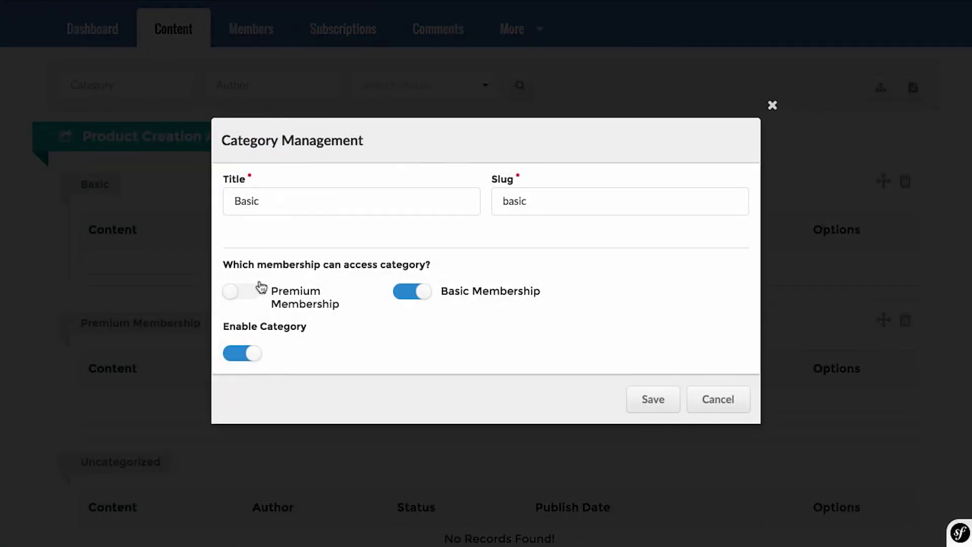
{"action": "left_click", "coordinate": [254, 291]}
{"action": "left_click", "coordinate": [673, 399]}
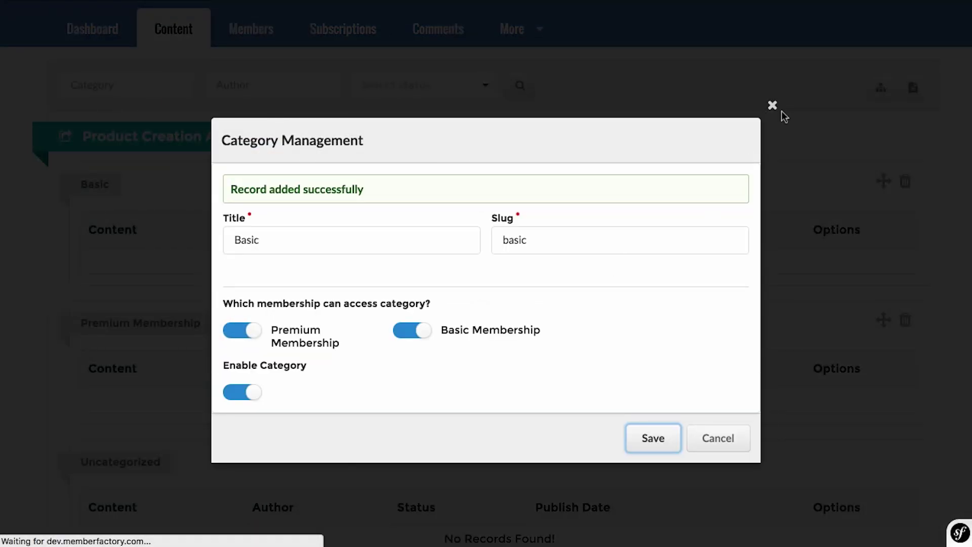
{"action": "left_click", "coordinate": [773, 106]}
{"action": "scroll", "coordinate": [706, 239], "scroll_direction": "down", "scroll_amount": 1}
{"action": "left_click", "coordinate": [674, 121]}
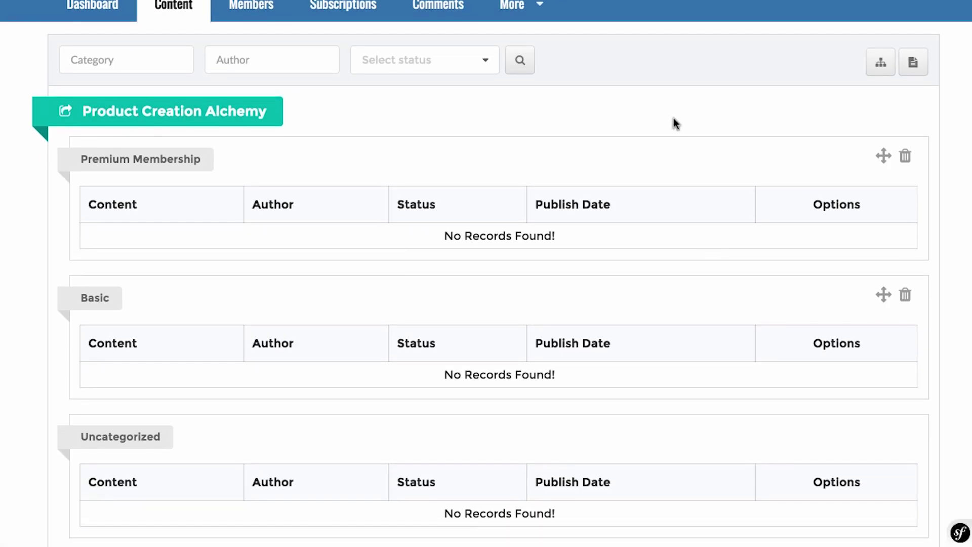
{"action": "left_click", "coordinate": [919, 68]}
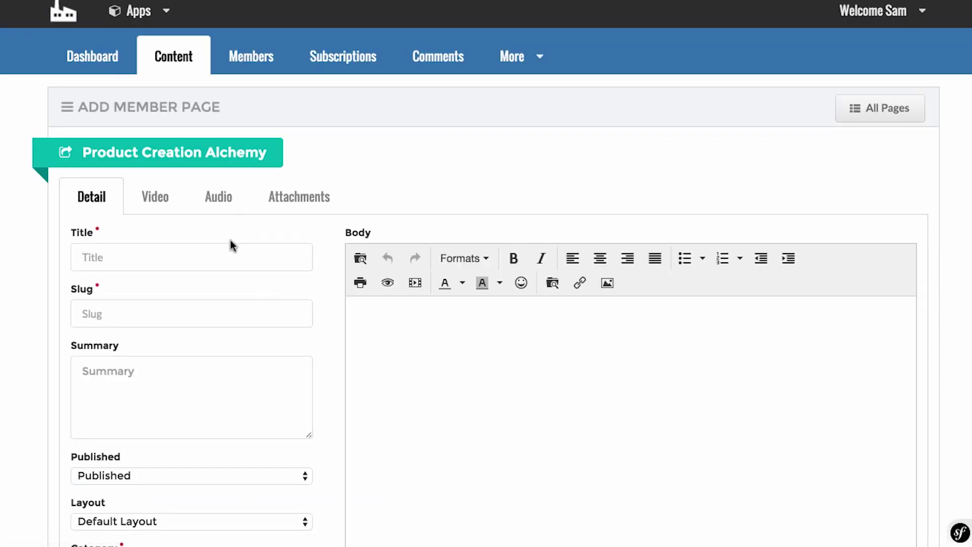
Look over the blank Title, Slug and Summary fields of the new page form.
{"action": "left_click", "coordinate": [216, 258]}
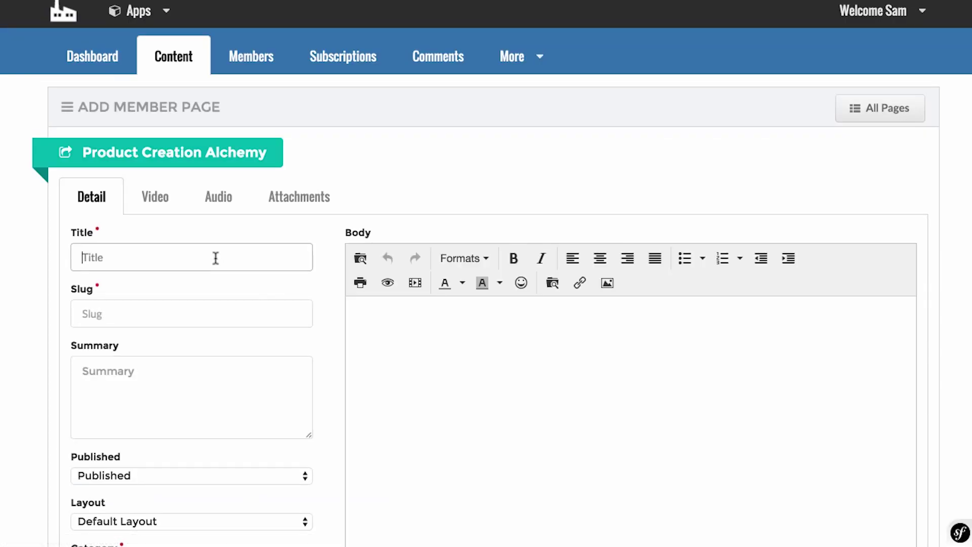
{"action": "scroll", "coordinate": [63, 260], "scroll_direction": "down", "scroll_amount": 3}
{"action": "left_click", "coordinate": [112, 199]}
{"action": "left_click", "coordinate": [113, 277]}
{"action": "scroll", "coordinate": [113, 274], "scroll_direction": "down", "scroll_amount": 3}
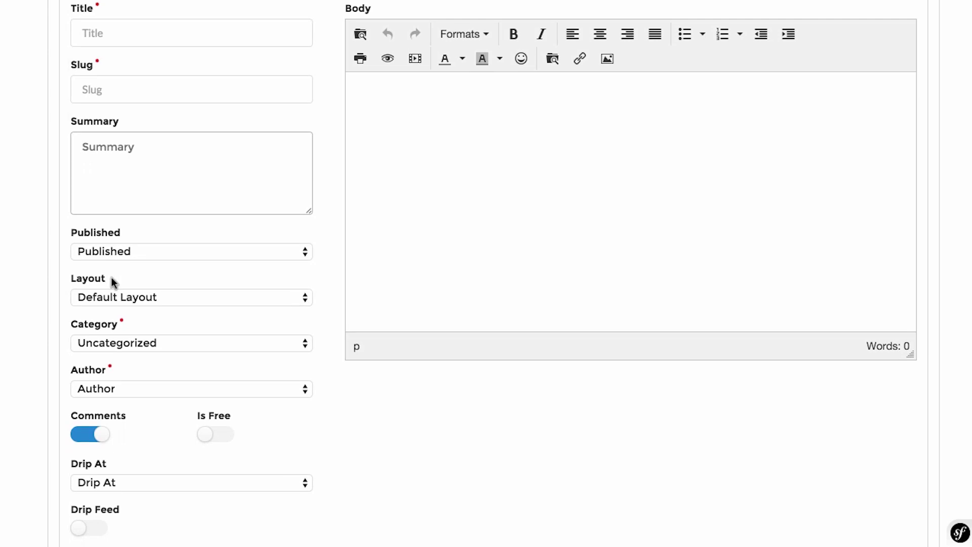
{"action": "scroll", "coordinate": [111, 279], "scroll_direction": "down", "scroll_amount": 2}
Check the Layout, Category and Author dropdowns, keeping Default Layout and the other values unchanged.
{"action": "left_click", "coordinate": [144, 221]}
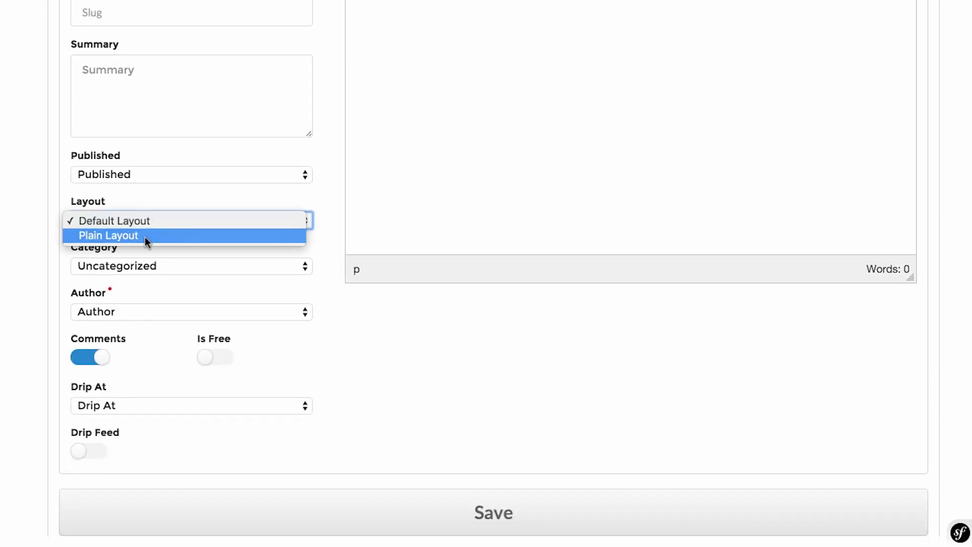
{"action": "left_click", "coordinate": [33, 243]}
{"action": "left_click", "coordinate": [120, 269]}
{"action": "left_click", "coordinate": [41, 337]}
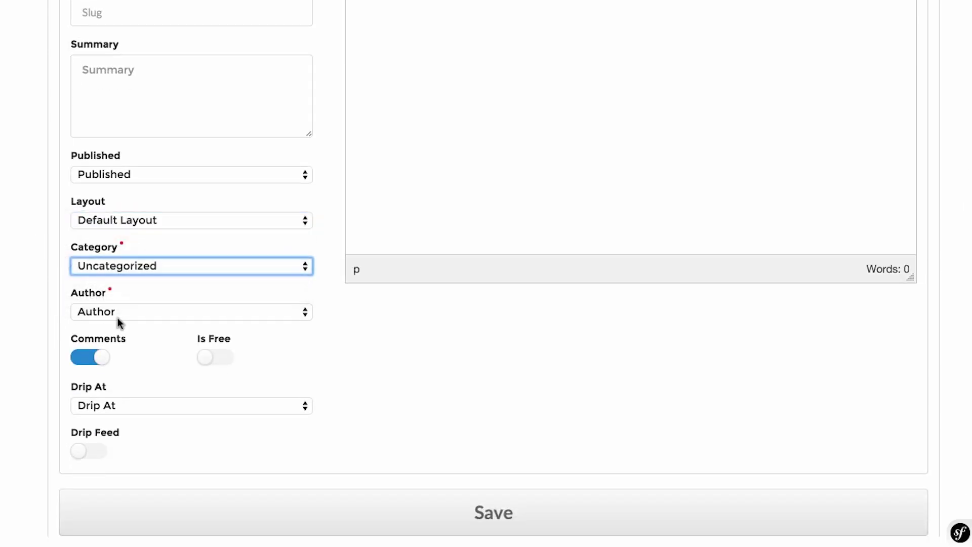
{"action": "left_click", "coordinate": [137, 315]}
{"action": "left_click", "coordinate": [4, 336]}
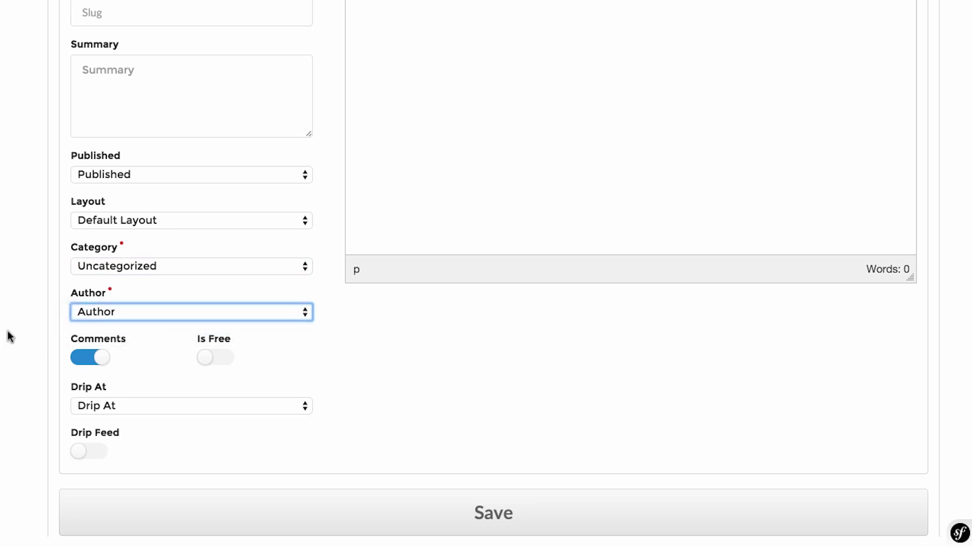
Try the Is Free, Drip At and Drip Feed settings, leaving the page members-only without drip delay.
{"action": "left_click", "coordinate": [215, 358]}
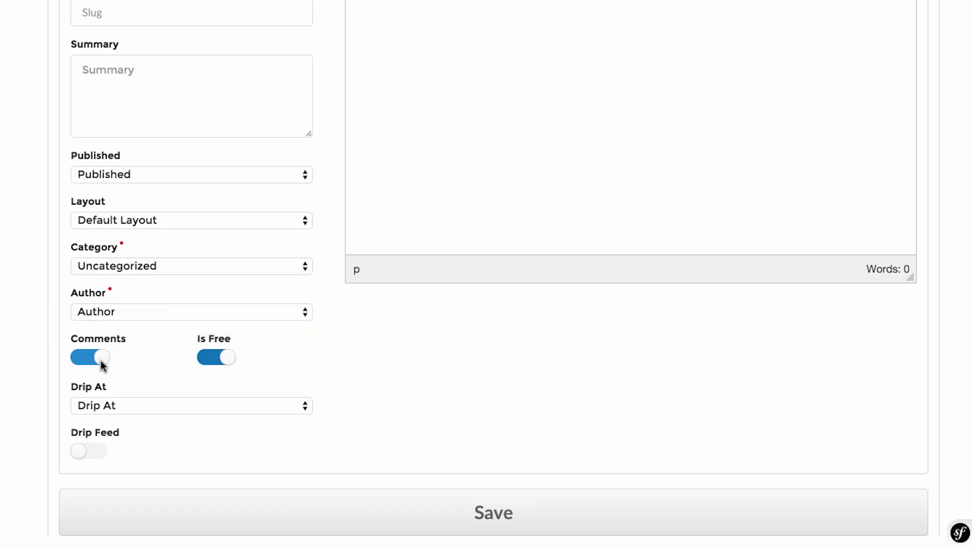
{"action": "left_click", "coordinate": [228, 362]}
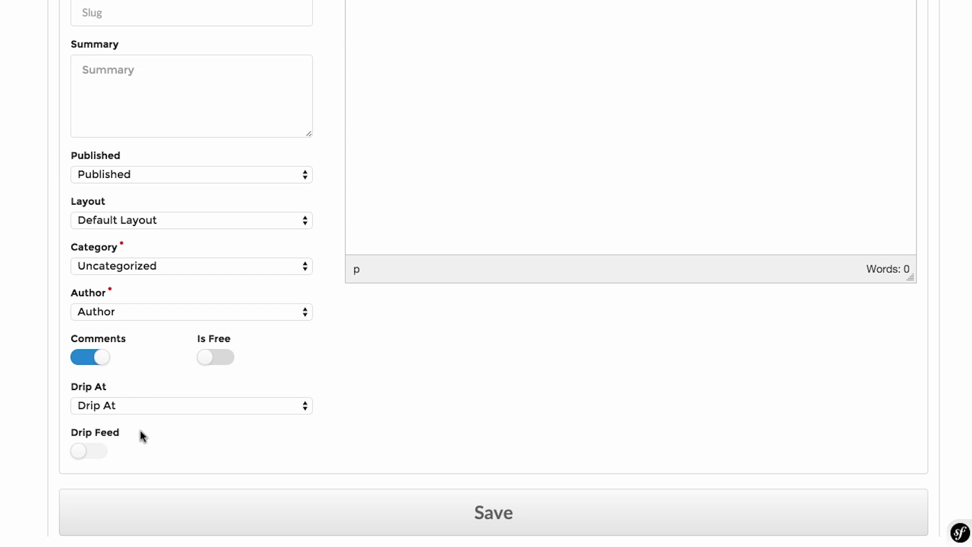
{"action": "left_click", "coordinate": [145, 404]}
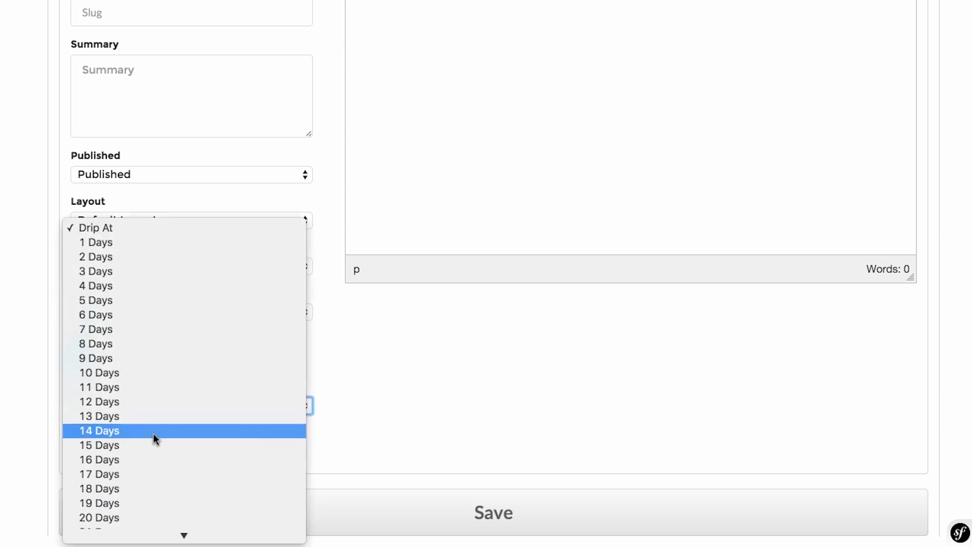
{"action": "left_click", "coordinate": [23, 388]}
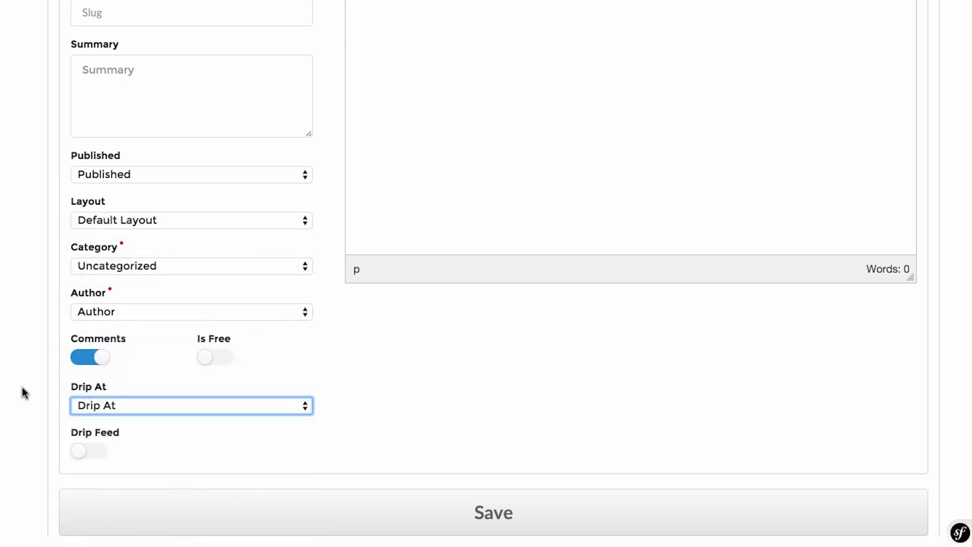
{"action": "left_click", "coordinate": [89, 452]}
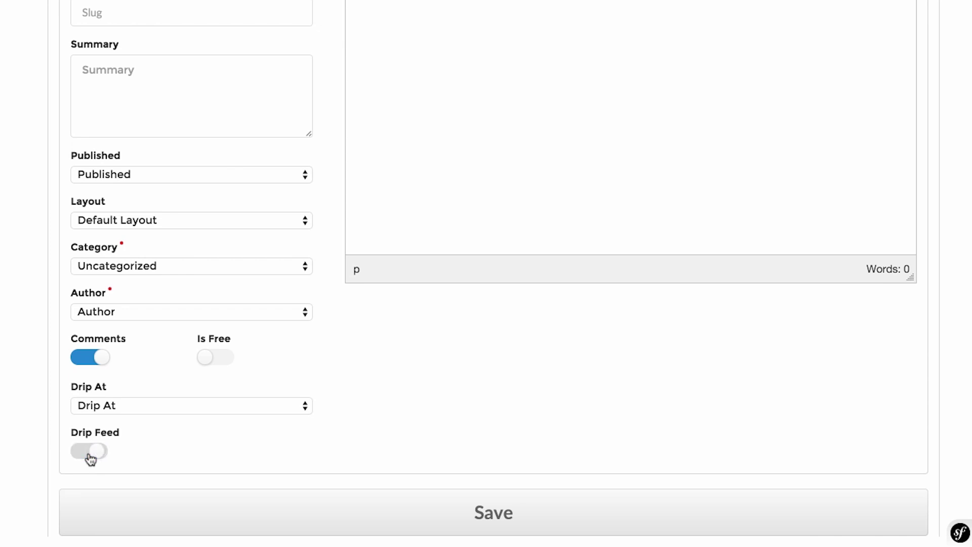
{"action": "scroll", "coordinate": [89, 454], "scroll_direction": "up", "scroll_amount": 10}
{"action": "scroll", "coordinate": [88, 451], "scroll_direction": "down", "scroll_amount": 3}
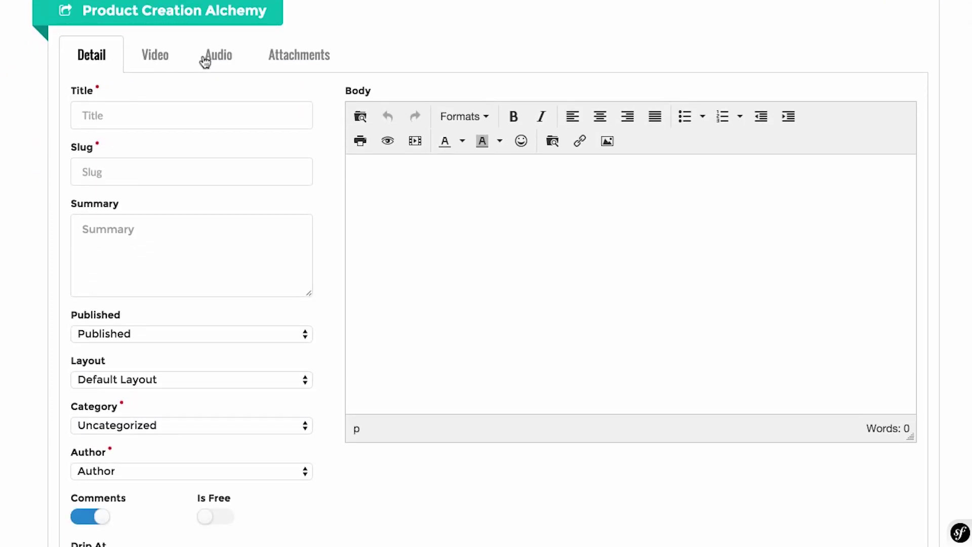
{"action": "left_click", "coordinate": [118, 104]}
Scroll to the Udemy curriculum and select the Lecture 1 title to copy it.
{"action": "scroll", "coordinate": [118, 105], "scroll_direction": "up", "scroll_amount": 1}
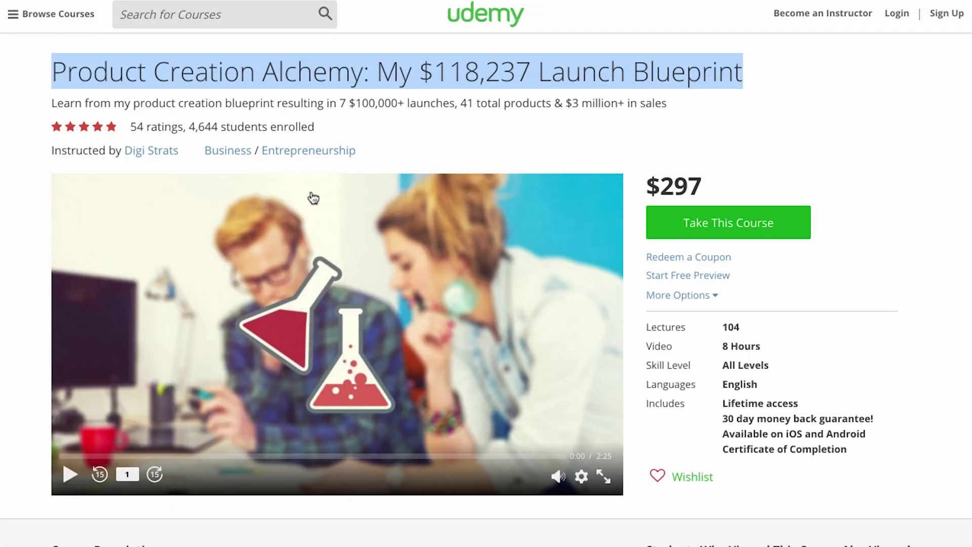
{"action": "scroll", "coordinate": [314, 198], "scroll_direction": "down", "scroll_amount": 6}
{"action": "scroll", "coordinate": [313, 198], "scroll_direction": "down", "scroll_amount": 10}
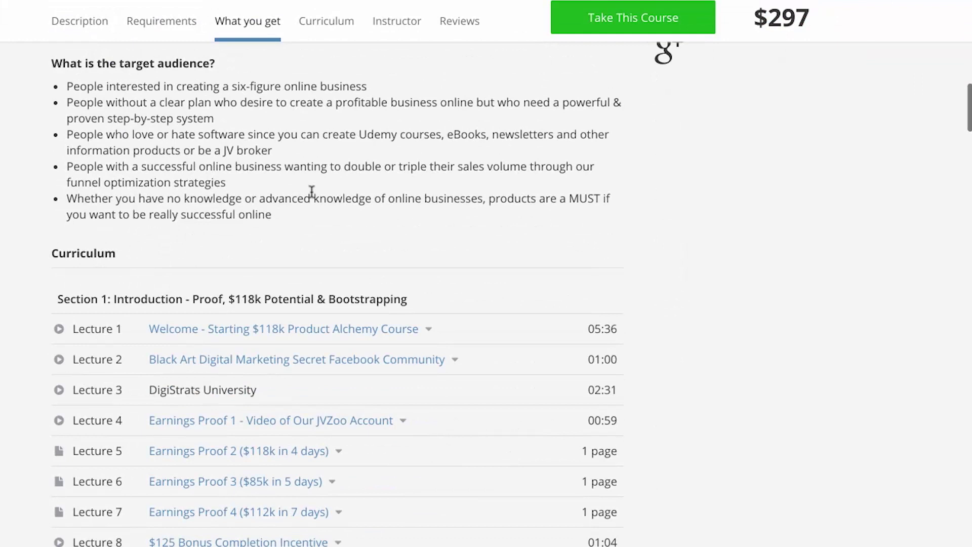
{"action": "left_click_drag", "start_coordinate": [469, 332], "coordinate": [143, 328]}
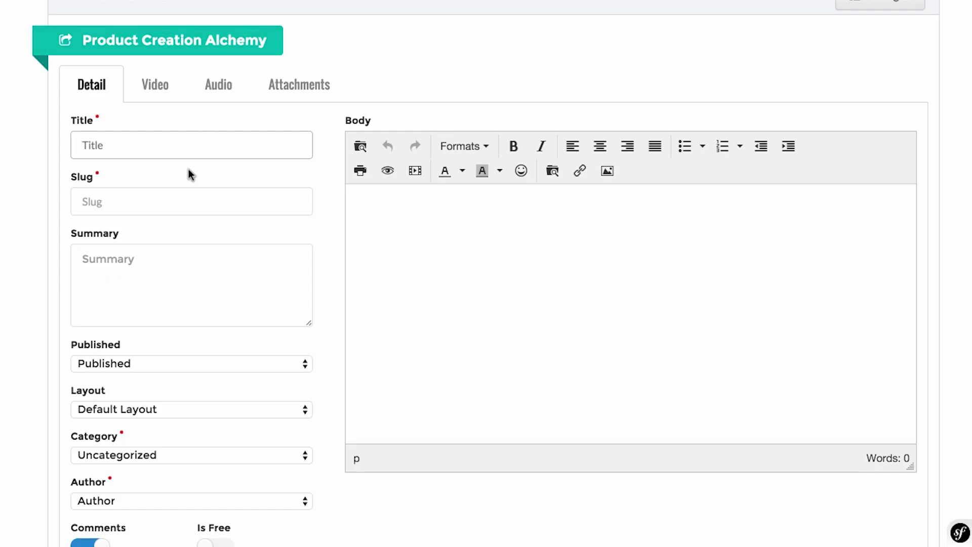
Paste 'Welcome - Starting $118k Product Alchemy Course' as the page title and summary, removing the blank line.
{"action": "type", "text": "Welcome - Starting $118k Product Alchemy Course"}
{"action": "left_click", "coordinate": [64, 253]}
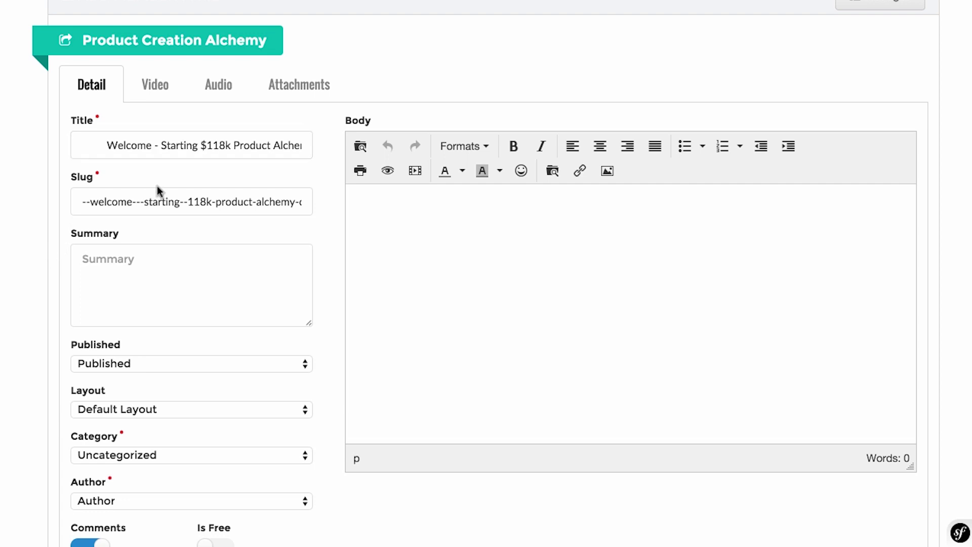
{"action": "left_click", "coordinate": [188, 258]}
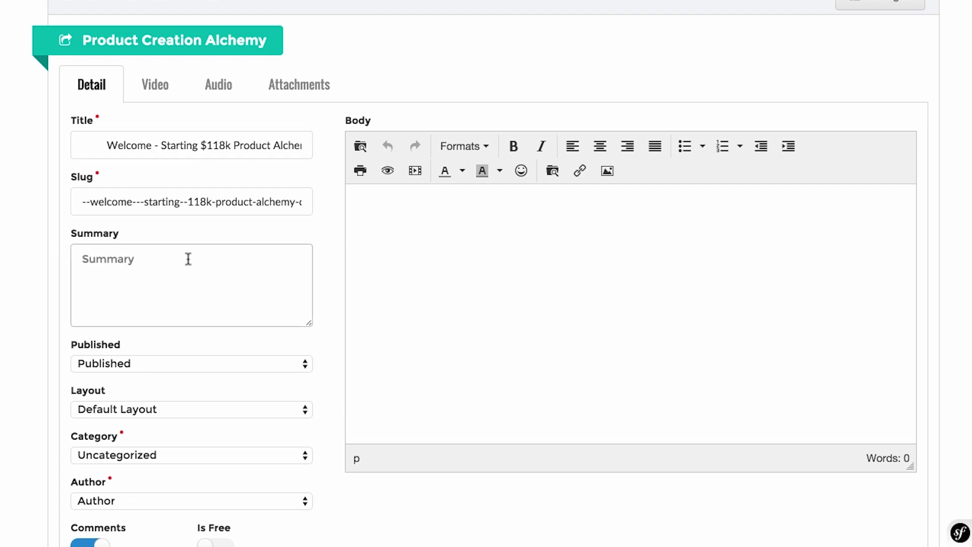
{"action": "type", "text": "Welcome - Starting $118k Product Alchemy Course"}
{"action": "left_click_drag", "start_coordinate": [83, 278], "coordinate": [71, 245]}
{"action": "key", "text": "BackSpace"}
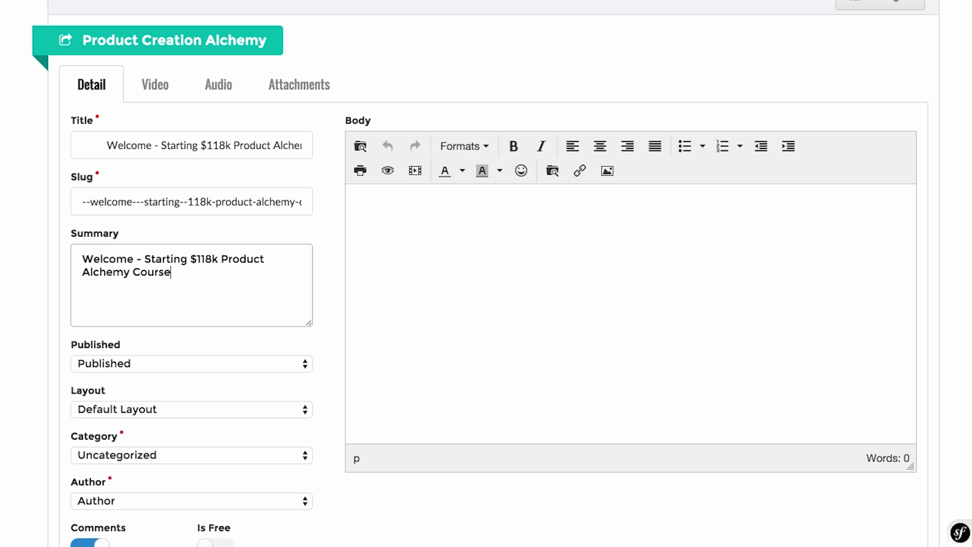
Keep Default Layout, set Category to Basic and make the owner's account the page author.
{"action": "scroll", "coordinate": [192, 364], "scroll_direction": "down", "scroll_amount": 3}
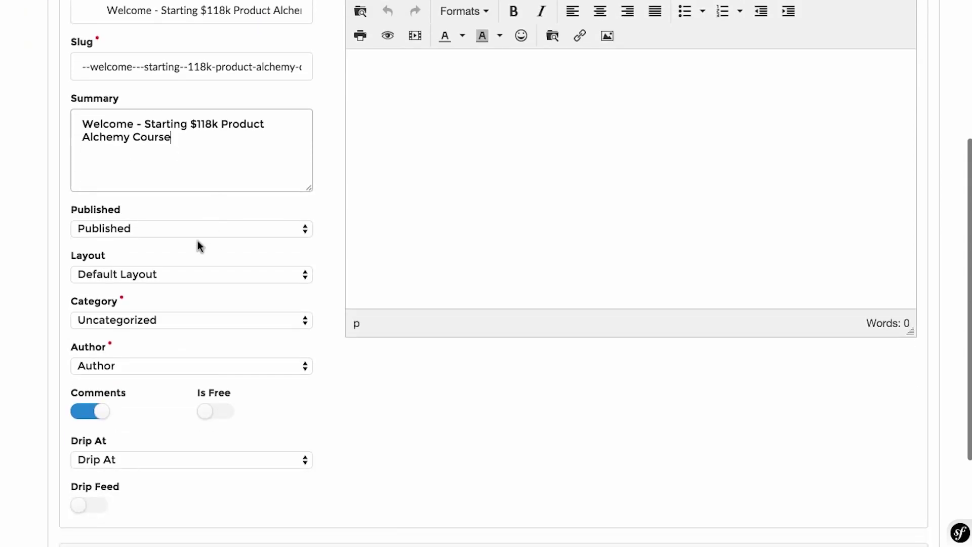
{"action": "left_click", "coordinate": [182, 274]}
{"action": "left_click", "coordinate": [175, 285]}
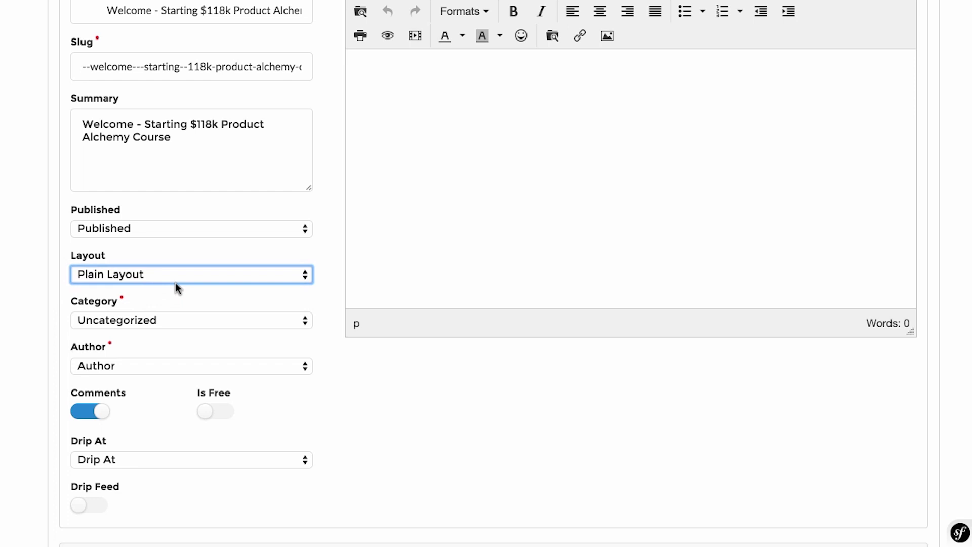
{"action": "scroll", "coordinate": [175, 284], "scroll_direction": "up", "scroll_amount": 1}
{"action": "left_click", "coordinate": [174, 286]}
{"action": "left_click", "coordinate": [172, 279]}
{"action": "left_click", "coordinate": [171, 335]}
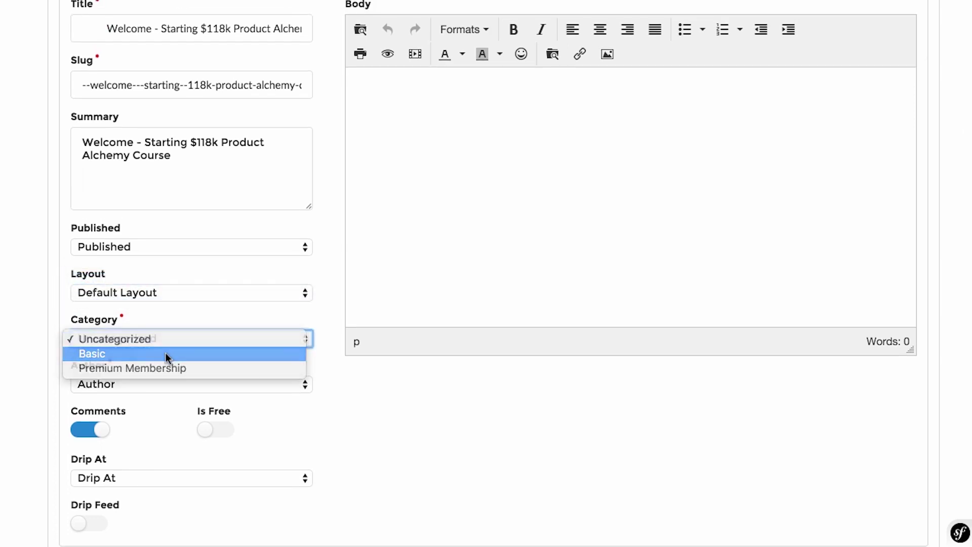
{"action": "left_click", "coordinate": [165, 353]}
{"action": "left_click", "coordinate": [50, 362]}
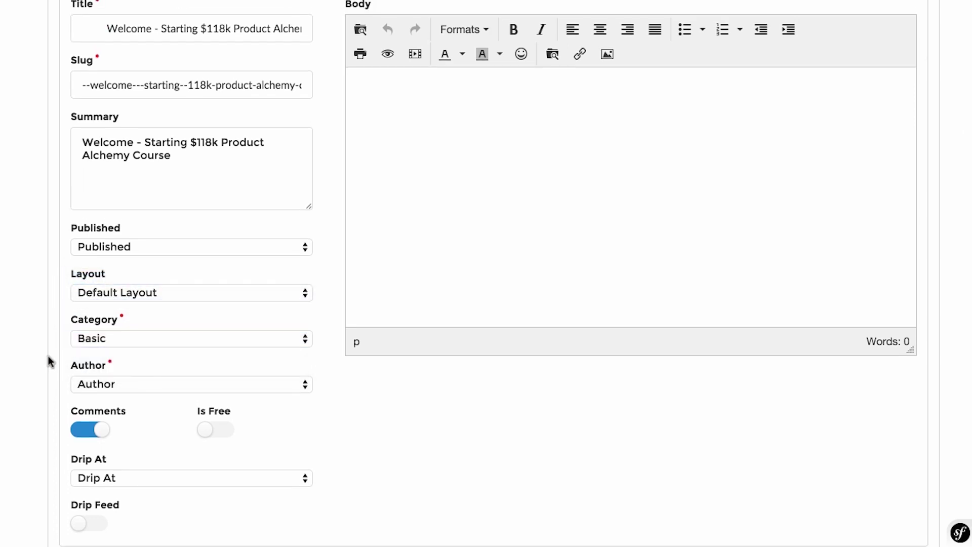
{"action": "left_click", "coordinate": [203, 384]}
{"action": "left_click", "coordinate": [195, 398]}
{"action": "left_click", "coordinate": [27, 399]}
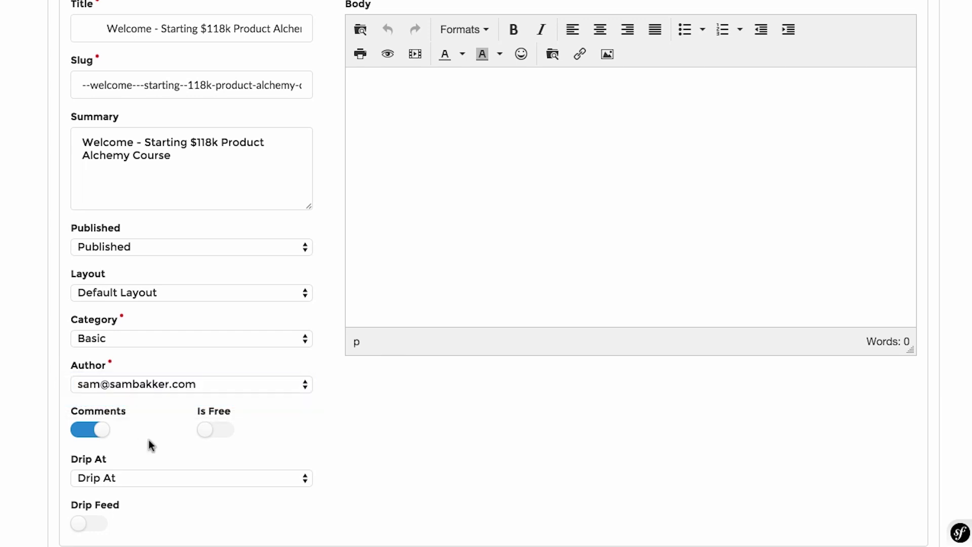
{"action": "scroll", "coordinate": [151, 445], "scroll_direction": "up", "scroll_amount": 2}
{"action": "scroll", "coordinate": [151, 446], "scroll_direction": "down", "scroll_amount": 4}
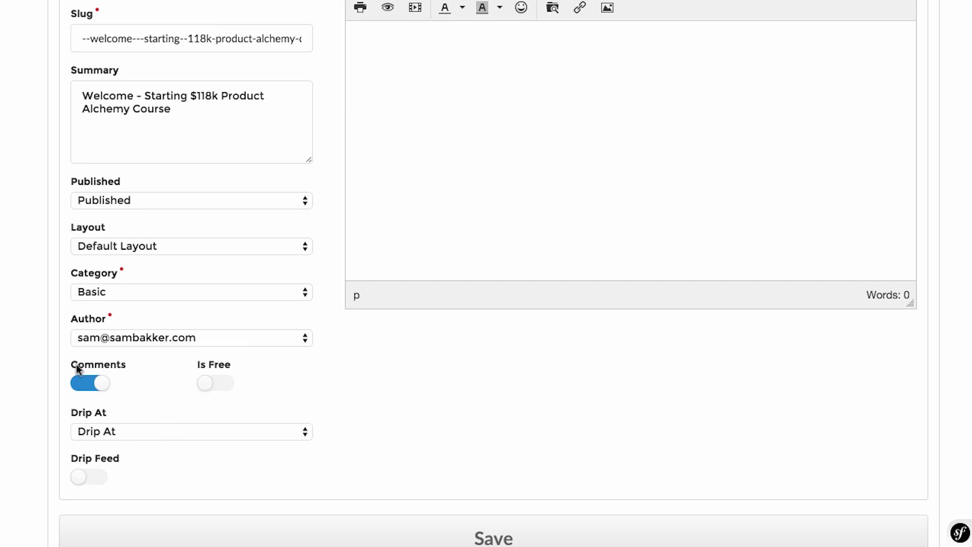
{"action": "scroll", "coordinate": [387, 381], "scroll_direction": "up", "scroll_amount": 5}
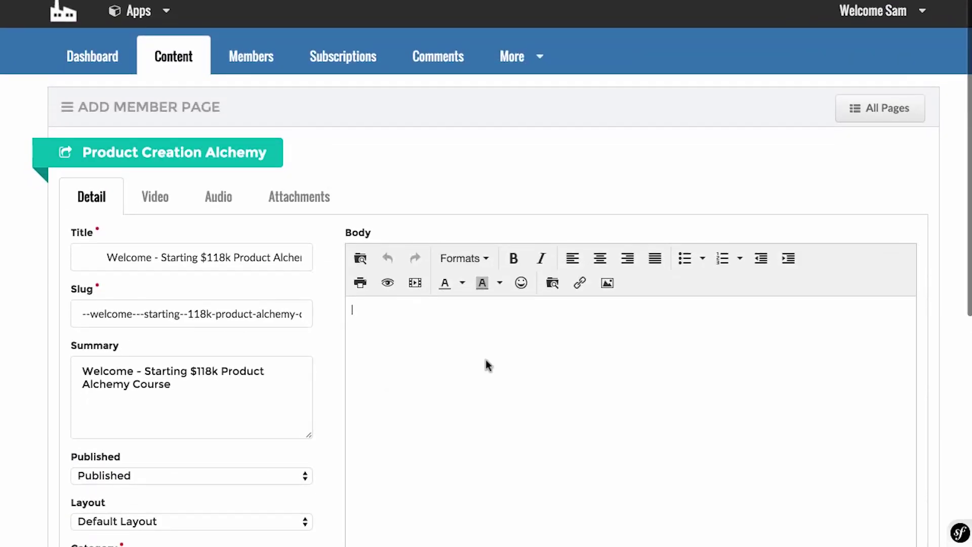
Center the body and embed the Vimeo lesson video by pasting its URL.
{"action": "left_click", "coordinate": [601, 260]}
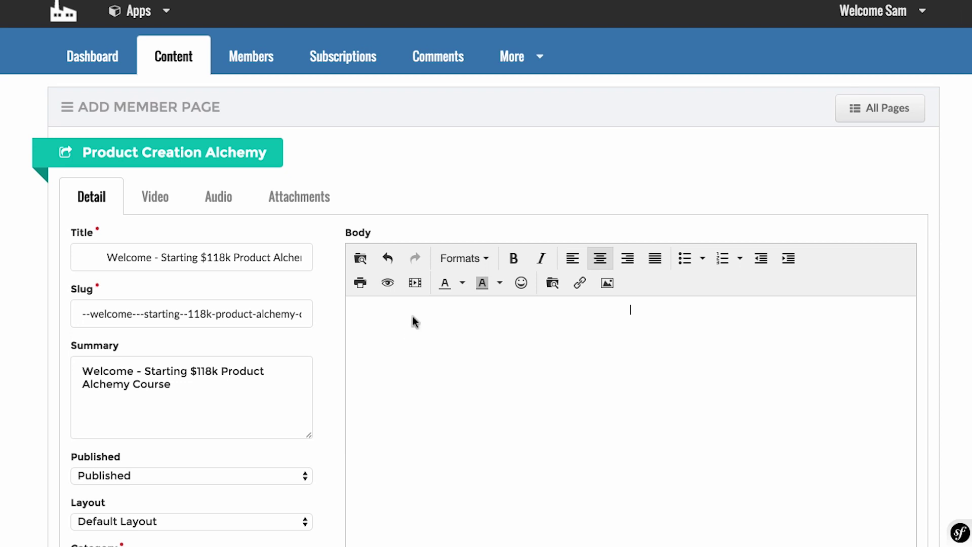
{"action": "left_click", "coordinate": [416, 283]}
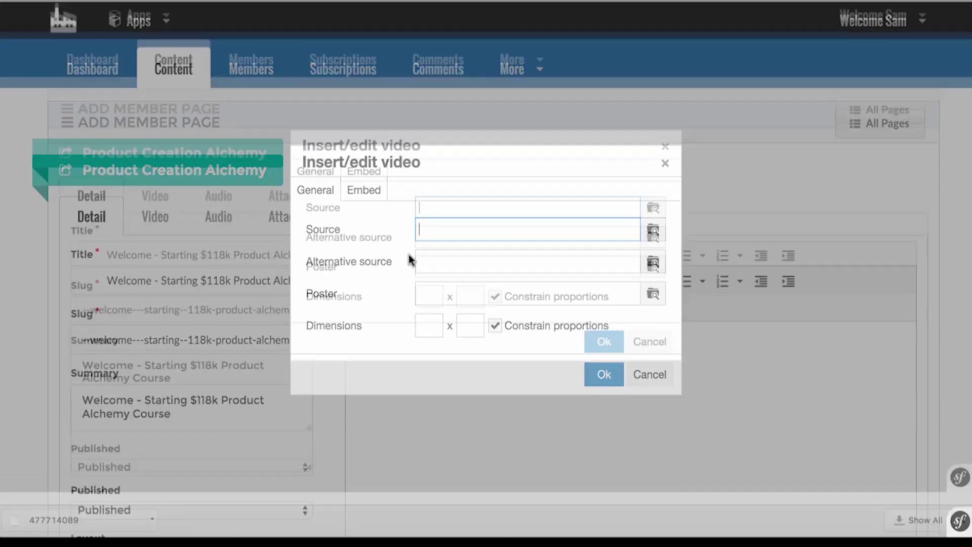
{"action": "type", "text": "https://player.vimeo.com/video/124927161"}
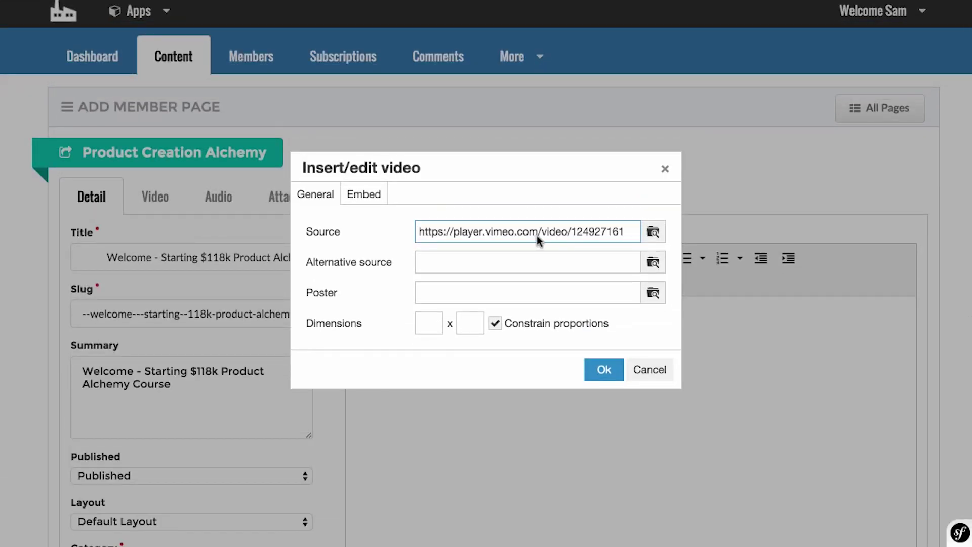
{"action": "left_click", "coordinate": [607, 369]}
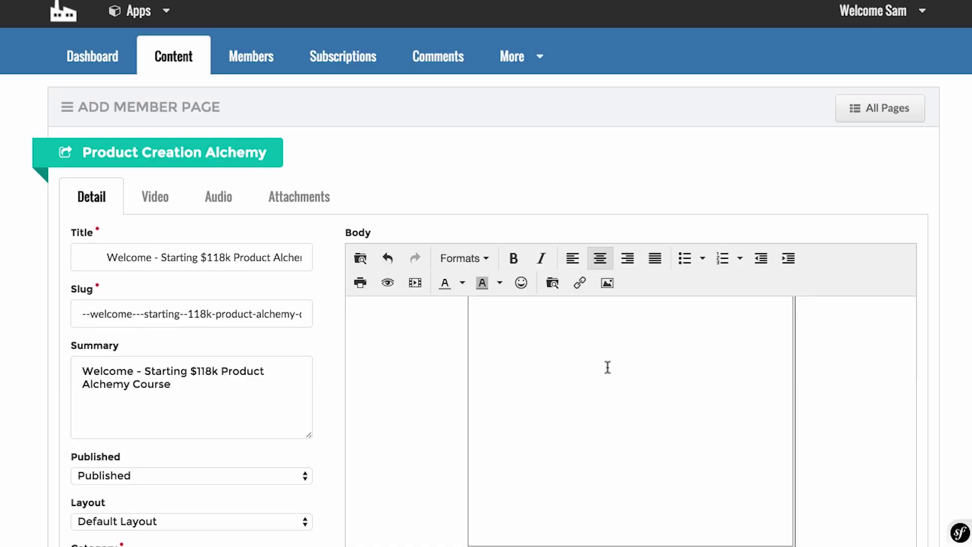
Resize the embedded video to width 453 with height 373.
{"action": "scroll", "coordinate": [608, 370], "scroll_direction": "down", "scroll_amount": 3}
{"action": "left_click", "coordinate": [609, 367]}
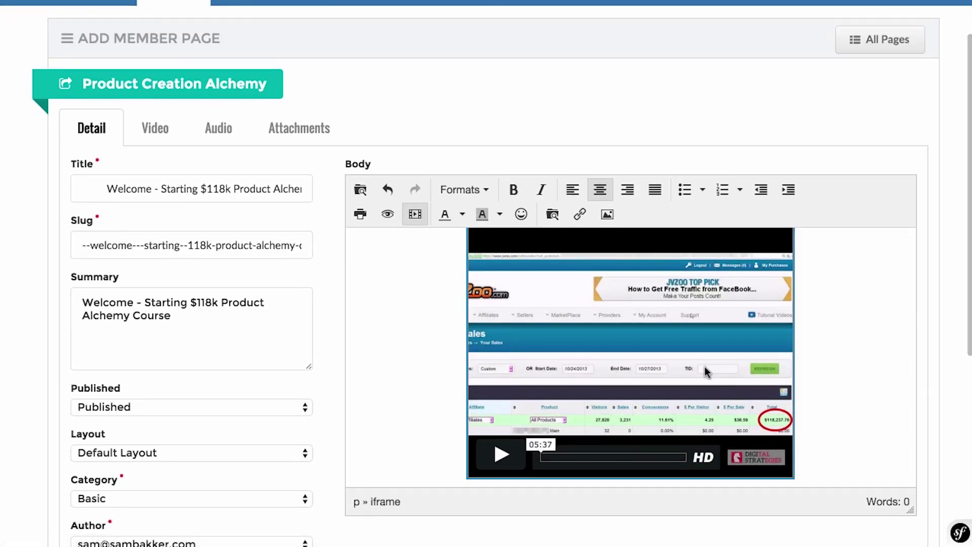
{"action": "left_click", "coordinate": [414, 214]}
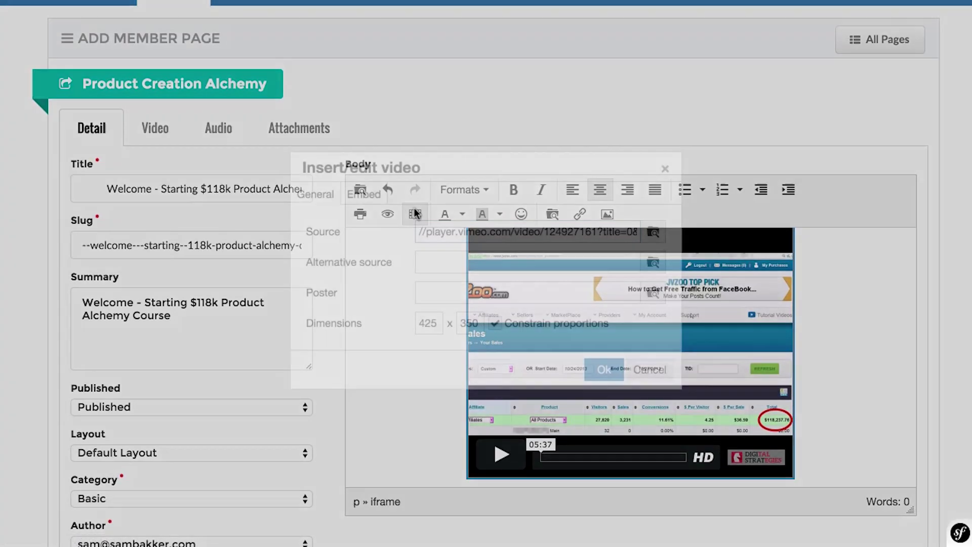
{"action": "left_click_drag", "start_coordinate": [440, 323], "coordinate": [424, 324]}
{"action": "type", "text": "650"}
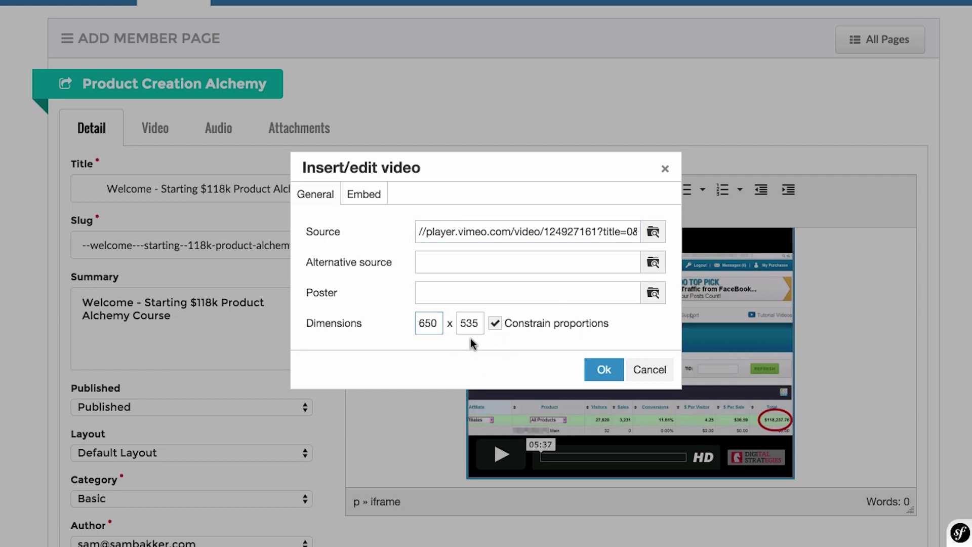
{"action": "left_click", "coordinate": [590, 369]}
{"action": "scroll", "coordinate": [634, 388], "scroll_direction": "up", "scroll_amount": 5}
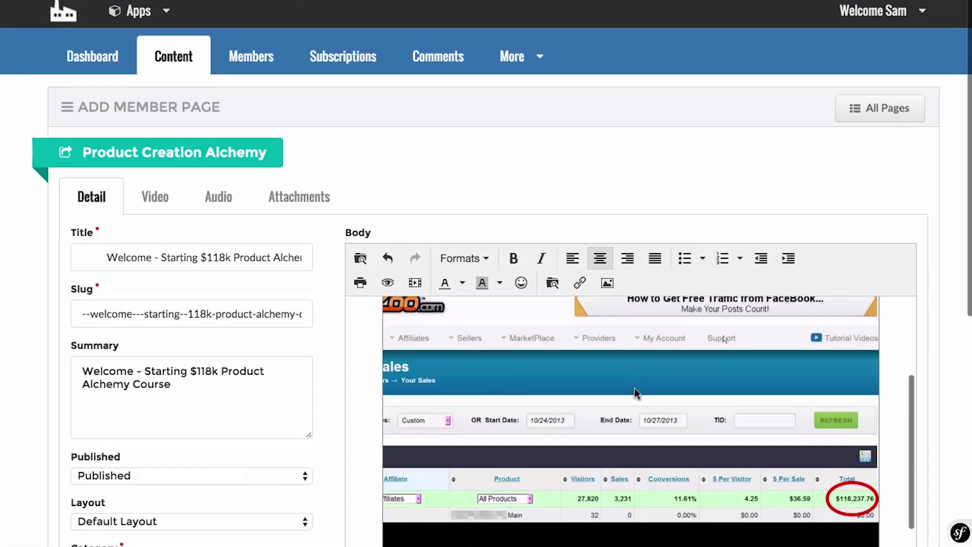
{"action": "left_click", "coordinate": [634, 388]}
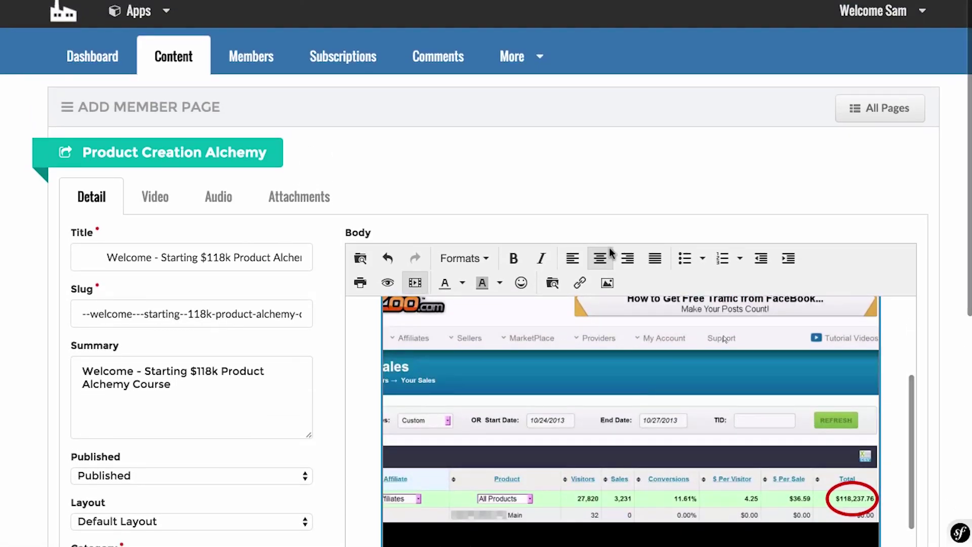
{"action": "left_click", "coordinate": [417, 284]}
{"action": "left_click_drag", "start_coordinate": [439, 324], "coordinate": [413, 326]}
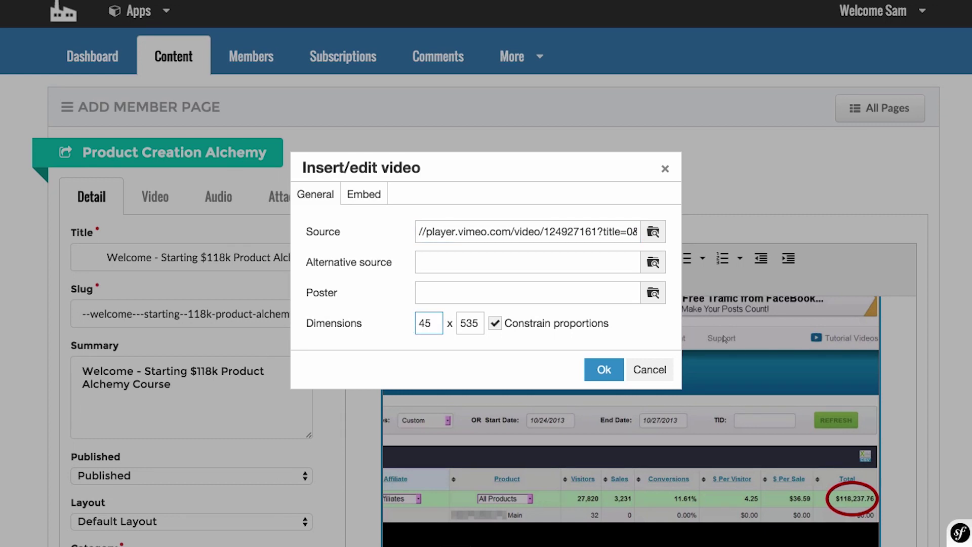
{"action": "left_click", "coordinate": [482, 350]}
{"action": "left_click", "coordinate": [601, 370]}
Start a new centred line below the video and begin typing 'Welcome'.
{"action": "scroll", "coordinate": [712, 446], "scroll_direction": "down", "scroll_amount": 3}
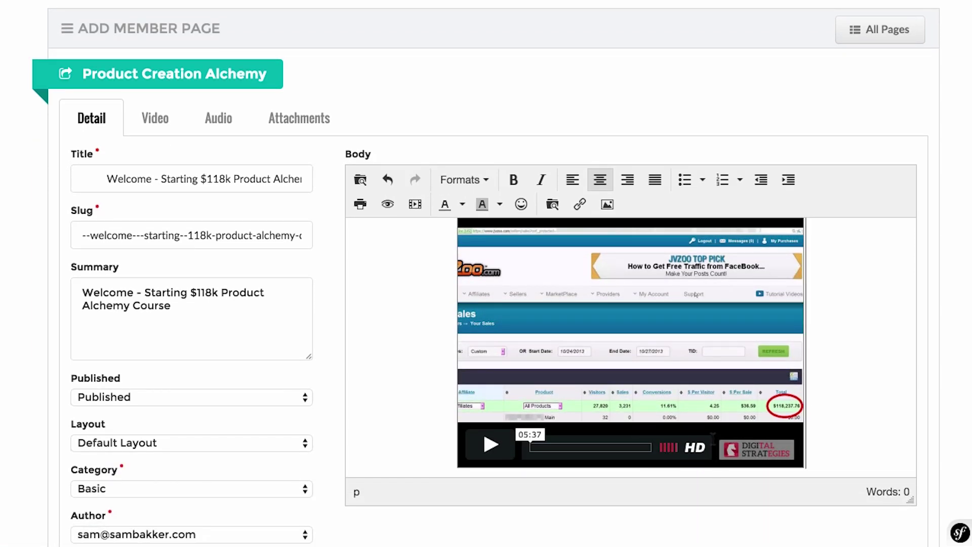
{"action": "key", "text": "Return"}
{"action": "type", "text": "Video"}
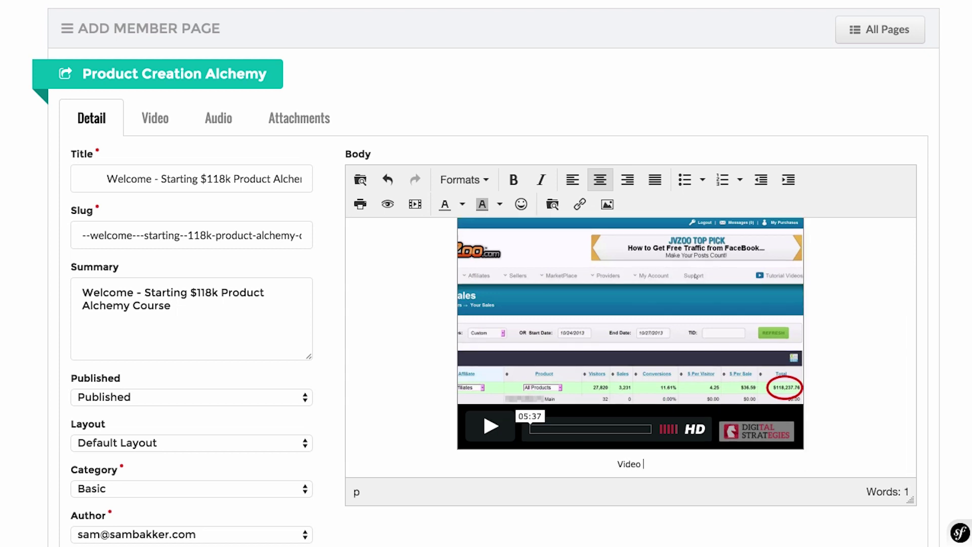
{"action": "type", "text": "W"}
{"action": "key", "text": "BackSpace"}
{"action": "key", "text": "BackSpace"}
{"action": "type", "text": "WElcome"}
{"action": "key", "text": "BackSpace"}
{"action": "key", "text": "BackSpace"}
{"action": "key", "text": "BackSpace"}
{"action": "key", "text": "BackSpace"}
Finish the line 'Welcome To Member Factory :)', make it bold, and save the member page.
{"action": "type", "text": "To Member Factory :)"}
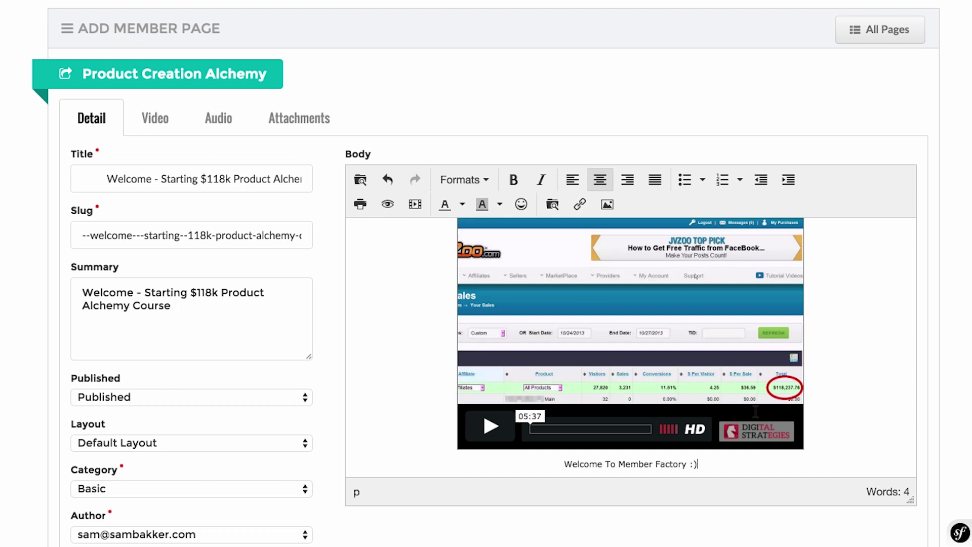
{"action": "scroll", "coordinate": [631, 304], "scroll_direction": "down", "scroll_amount": 3}
{"action": "left_click_drag", "start_coordinate": [707, 393], "coordinate": [557, 392]}
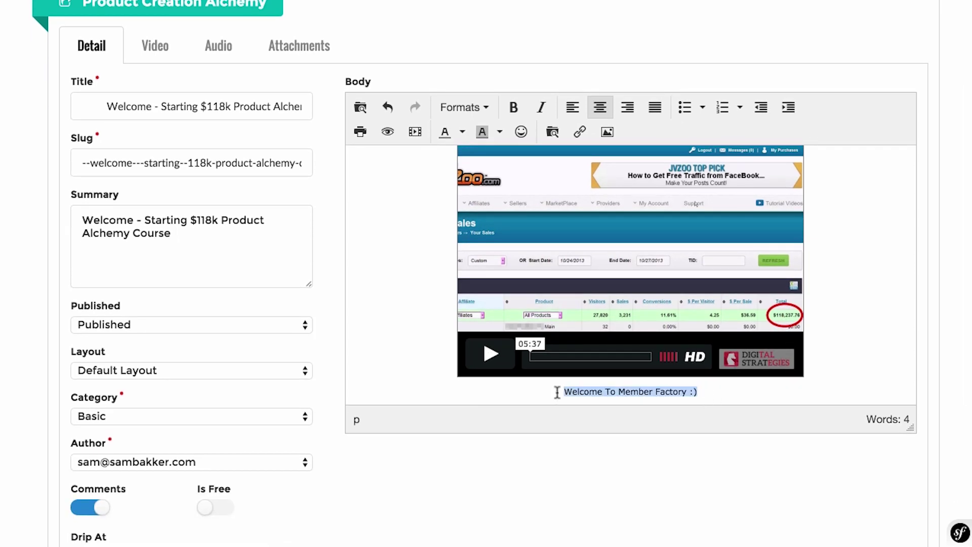
{"action": "left_click", "coordinate": [514, 107]}
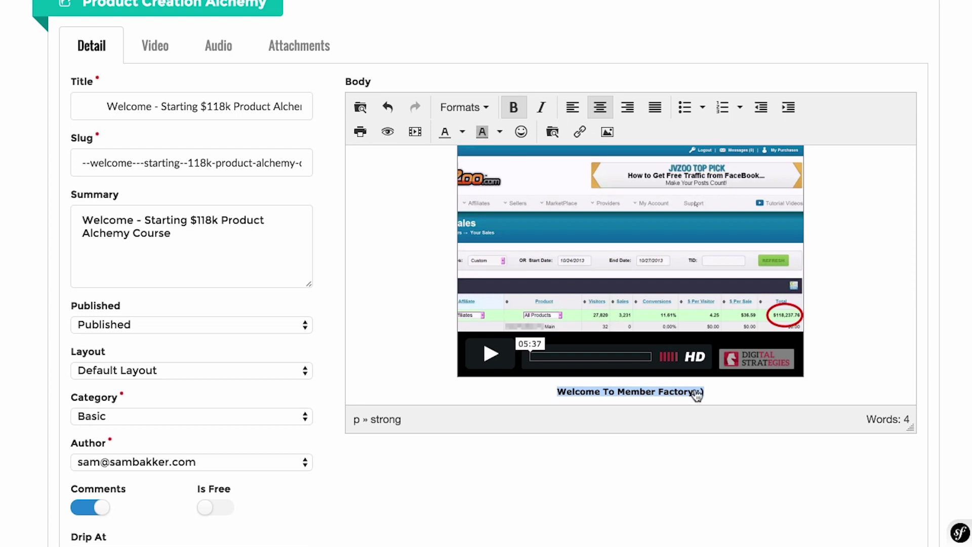
{"action": "left_click", "coordinate": [731, 395]}
{"action": "scroll", "coordinate": [463, 400], "scroll_direction": "up", "scroll_amount": 2}
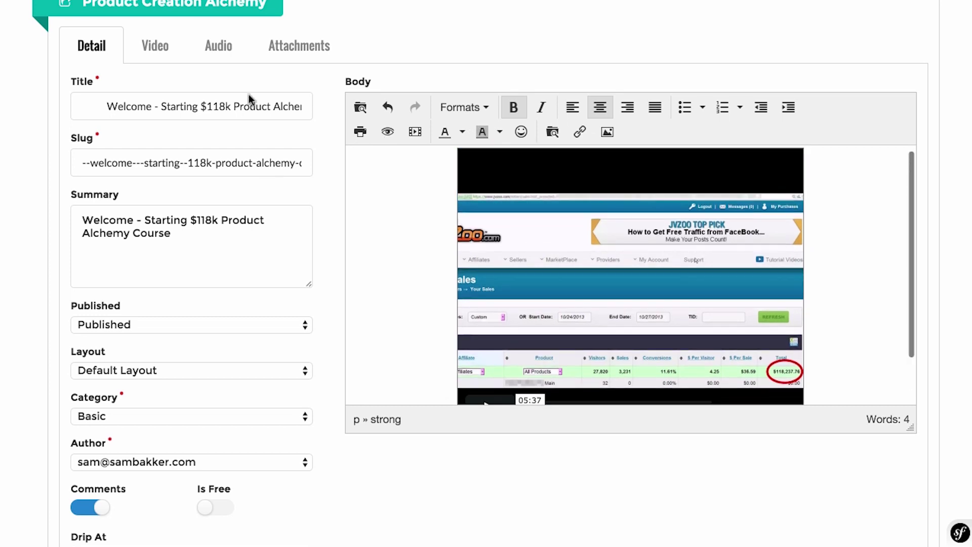
{"action": "scroll", "coordinate": [168, 277], "scroll_direction": "down", "scroll_amount": 5}
{"action": "scroll", "coordinate": [682, 354], "scroll_direction": "up", "scroll_amount": 6}
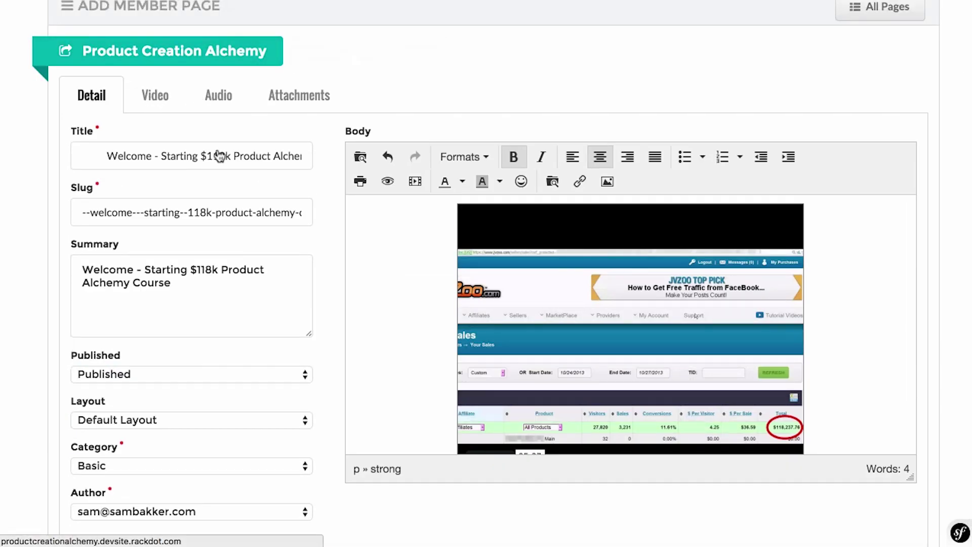
{"action": "scroll", "coordinate": [231, 240], "scroll_direction": "down", "scroll_amount": 6}
{"action": "left_click", "coordinate": [317, 420]}
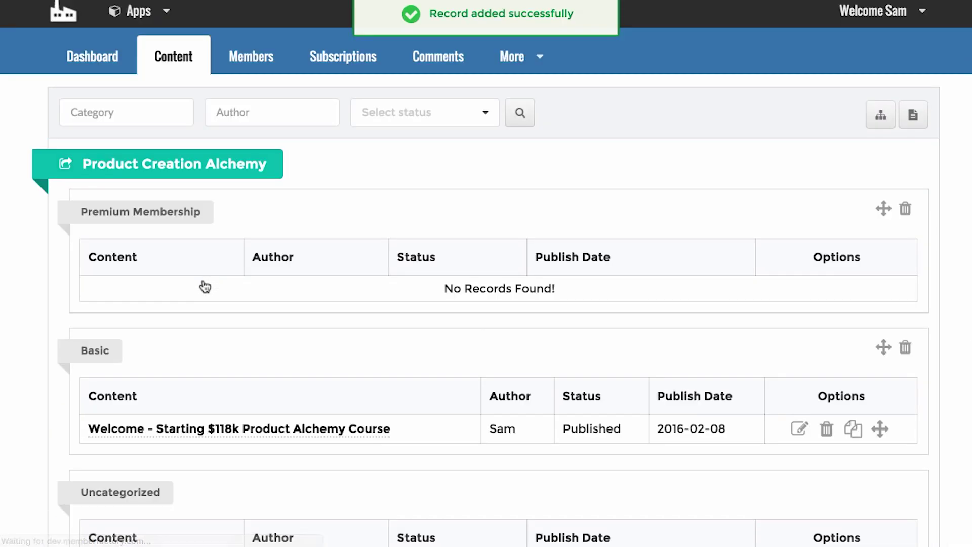
Reopen the Welcome page, browse its Attachments, Audio and Video tabs, and save it again.
{"action": "left_click", "coordinate": [800, 428]}
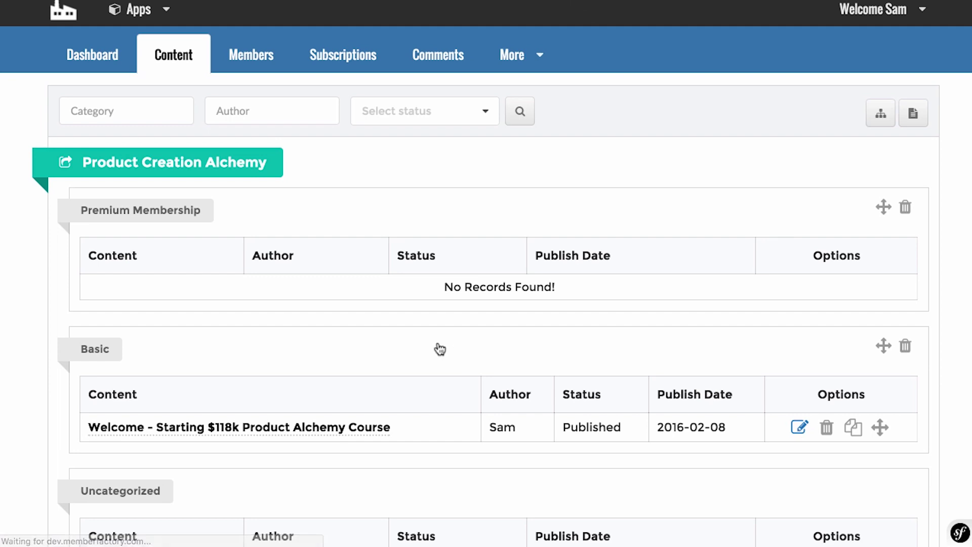
{"action": "scroll", "coordinate": [282, 206], "scroll_direction": "down", "scroll_amount": 2}
{"action": "left_click", "coordinate": [302, 134]}
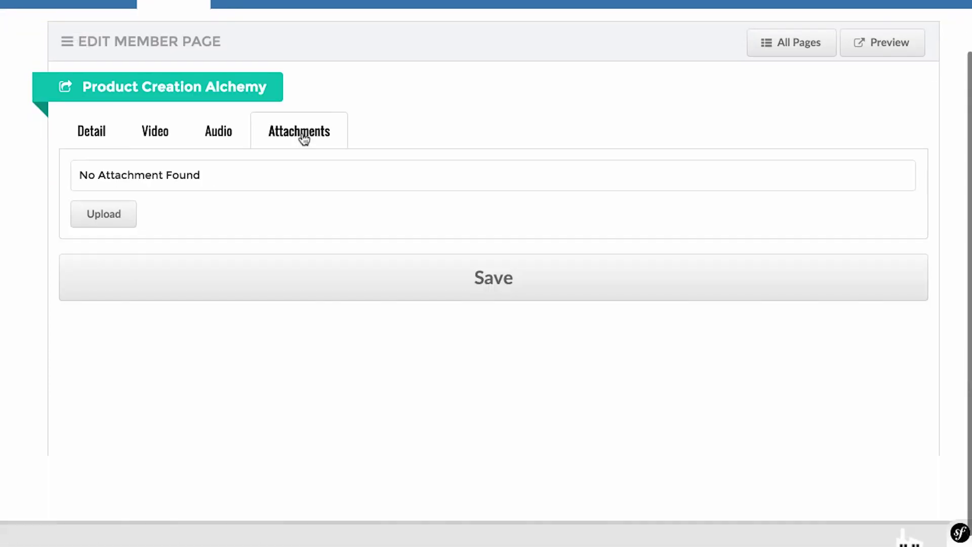
{"action": "left_click", "coordinate": [217, 122]}
{"action": "left_click", "coordinate": [166, 126]}
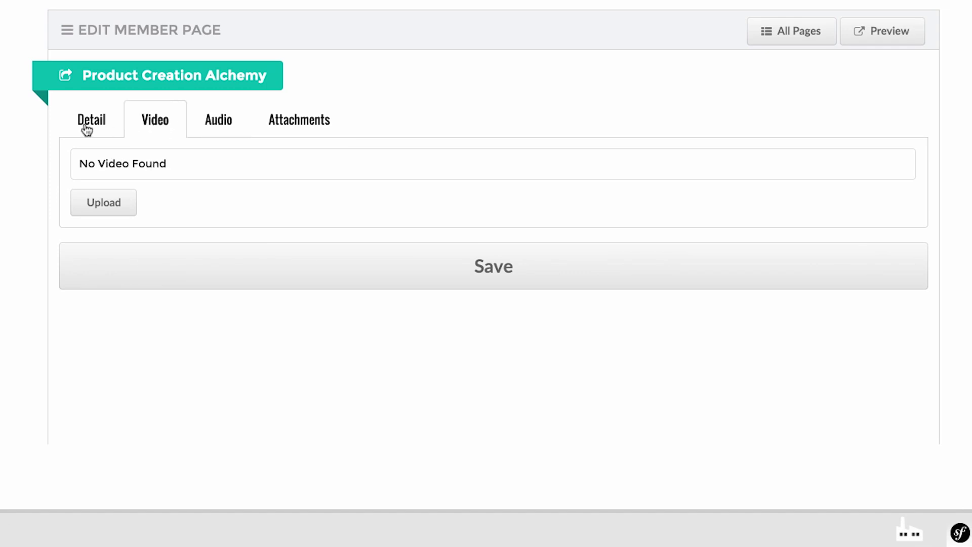
{"action": "left_click", "coordinate": [87, 130]}
{"action": "scroll", "coordinate": [436, 358], "scroll_direction": "down", "scroll_amount": 2}
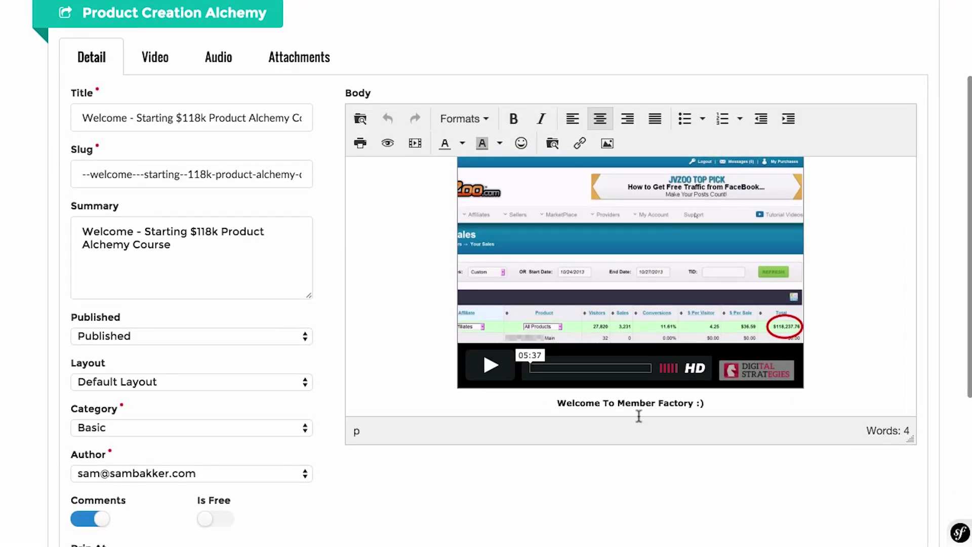
{"action": "scroll", "coordinate": [639, 416], "scroll_direction": "up", "scroll_amount": 3}
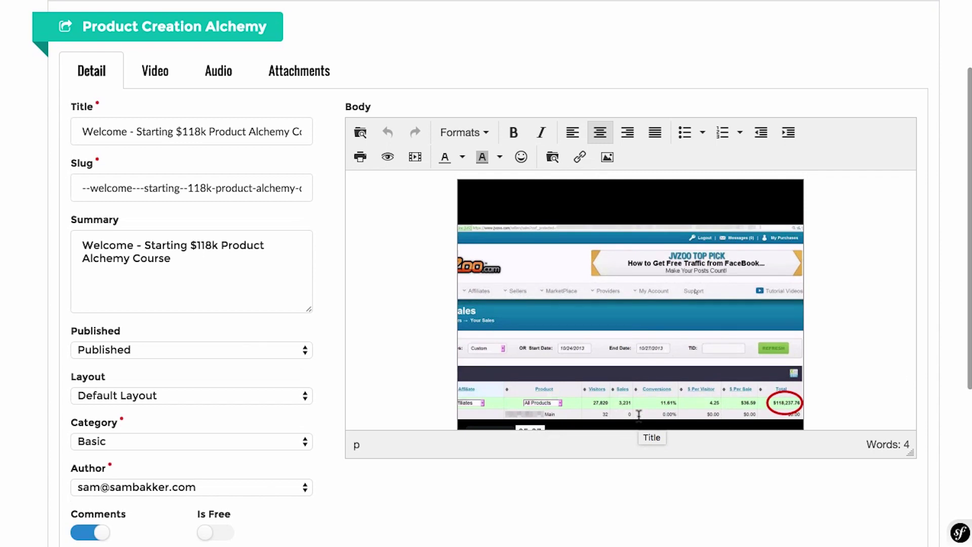
{"action": "scroll", "coordinate": [320, 255], "scroll_direction": "down", "scroll_amount": 5}
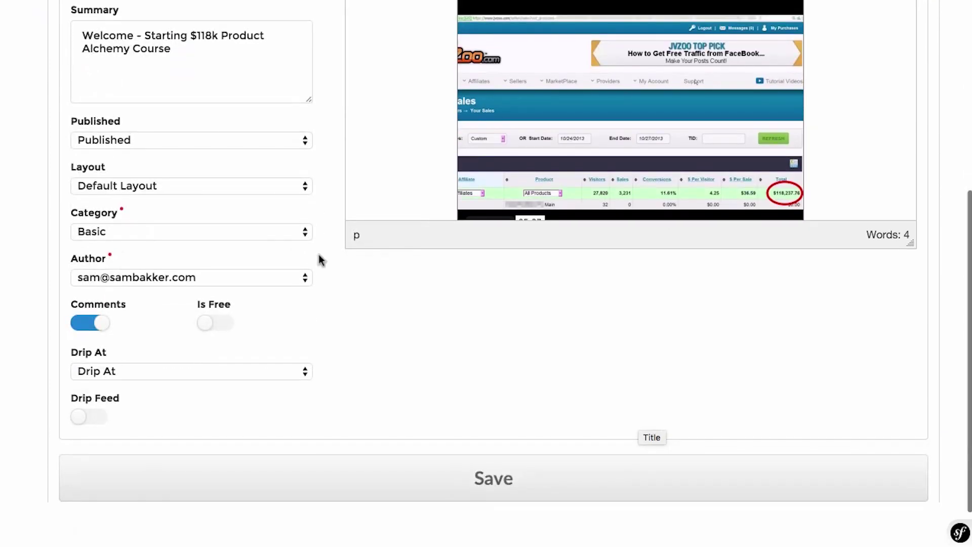
{"action": "left_click", "coordinate": [432, 487]}
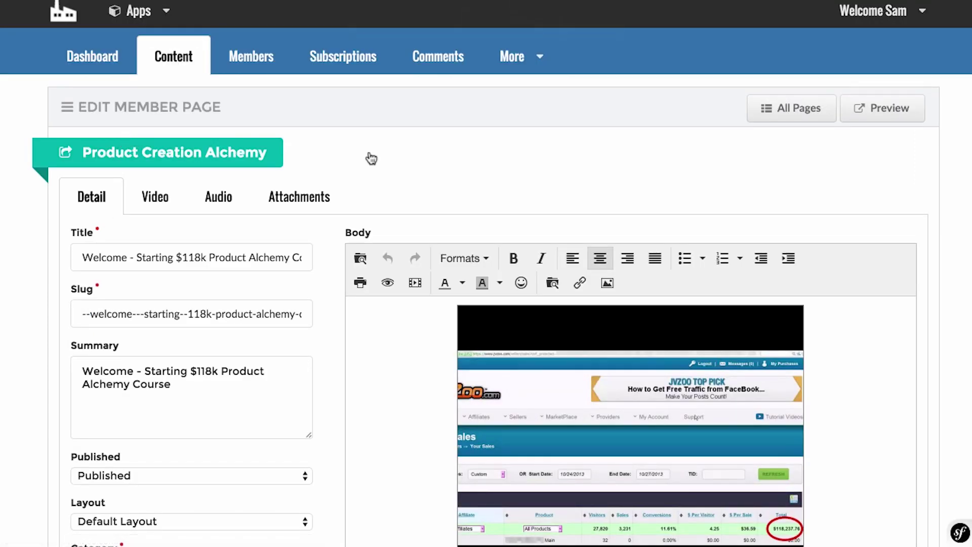
In All Pages, move Premium Membership below Basic, then edit the Welcome page.
{"action": "left_click", "coordinate": [784, 120]}
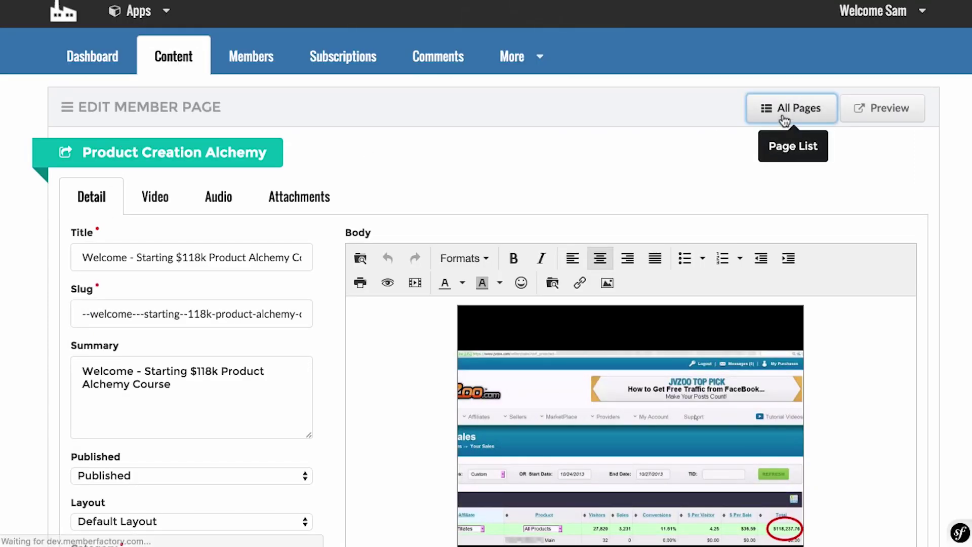
{"action": "scroll", "coordinate": [548, 323], "scroll_direction": "down", "scroll_amount": 3}
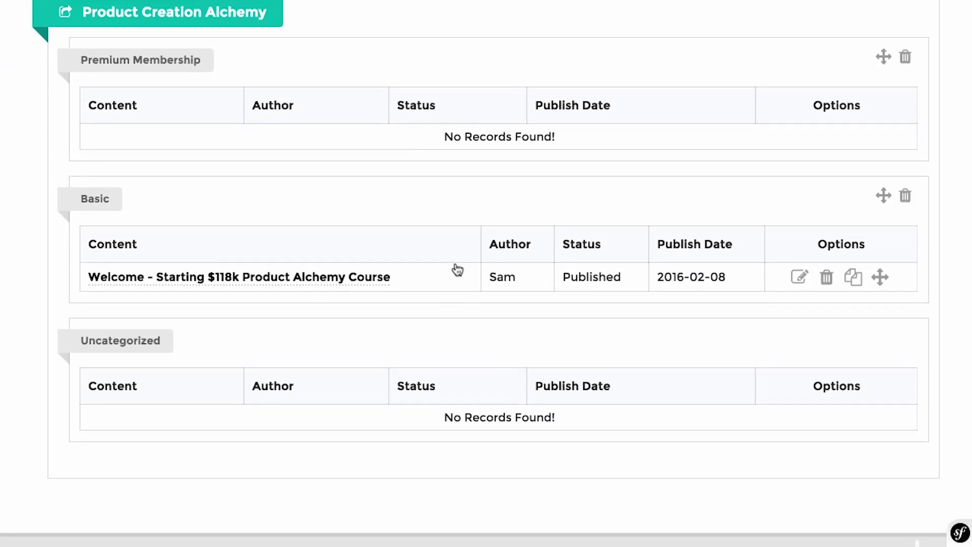
{"action": "scroll", "coordinate": [152, 292], "scroll_direction": "up", "scroll_amount": 2}
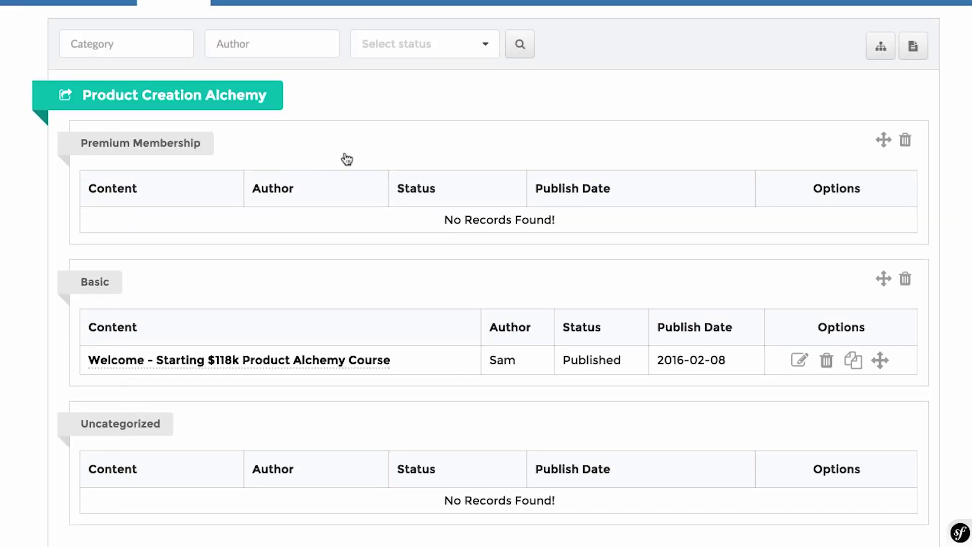
{"action": "left_click_drag", "start_coordinate": [882, 142], "coordinate": [883, 333]}
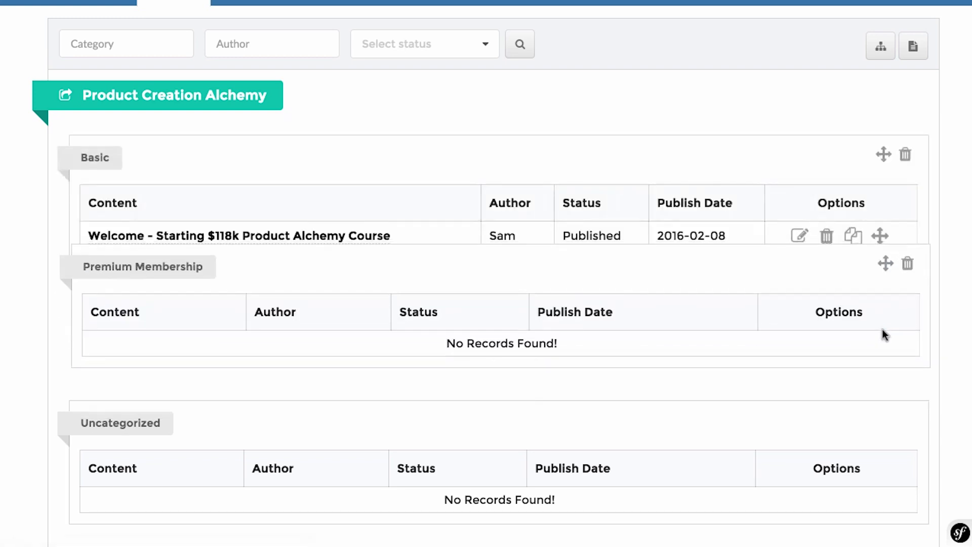
{"action": "left_click", "coordinate": [798, 234]}
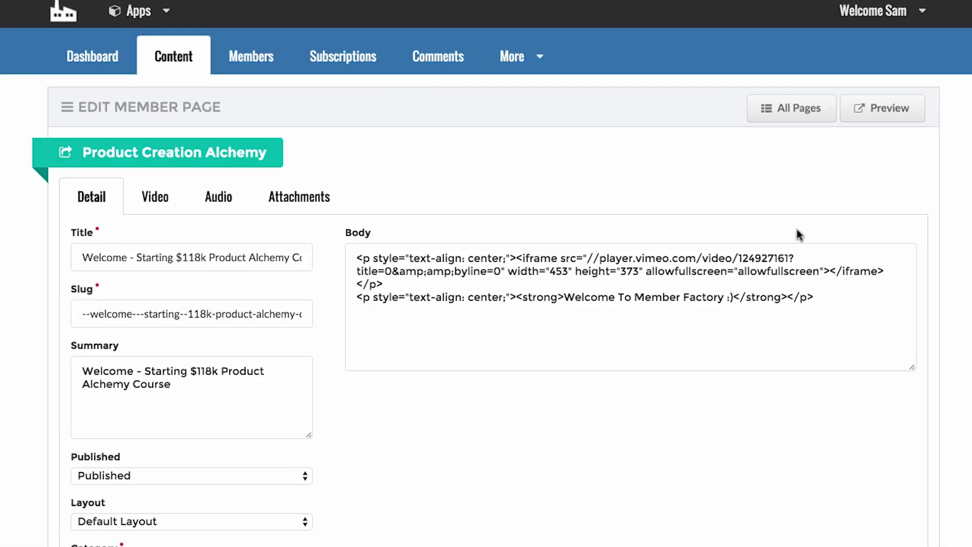
Preview the Welcome lesson as members see it, play its video, then close the preview.
{"action": "left_click", "coordinate": [871, 117]}
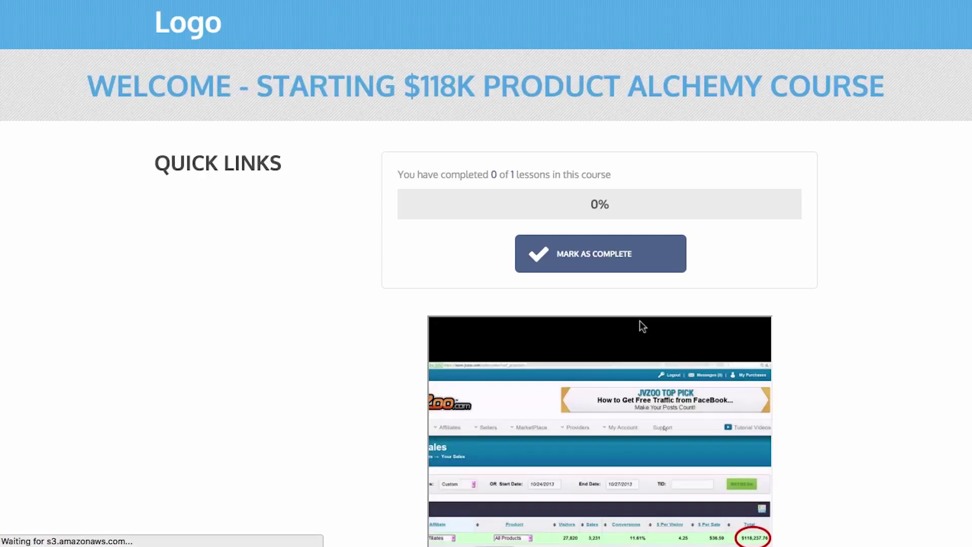
{"action": "scroll", "coordinate": [852, 331], "scroll_direction": "down", "scroll_amount": 5}
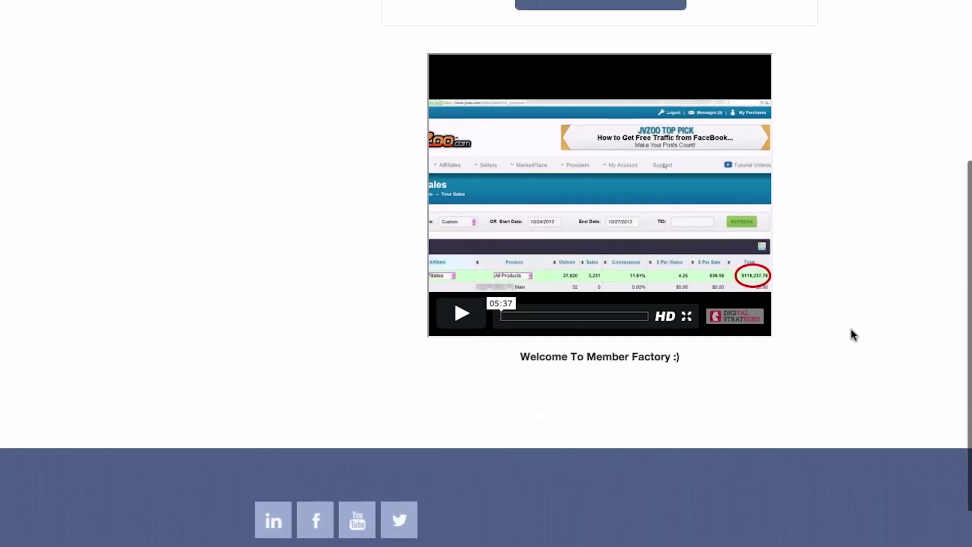
{"action": "scroll", "coordinate": [853, 334], "scroll_direction": "up", "scroll_amount": 5}
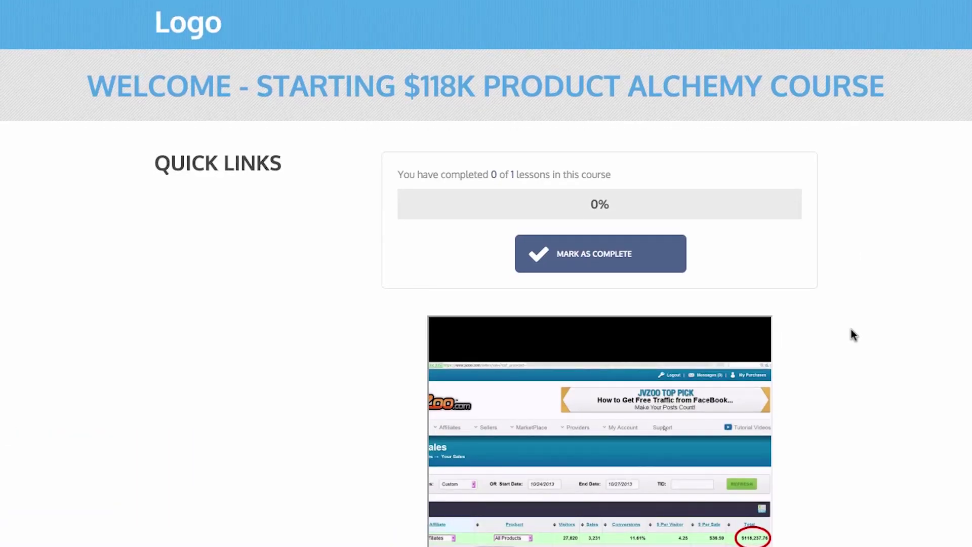
{"action": "scroll", "coordinate": [854, 334], "scroll_direction": "down", "scroll_amount": 3}
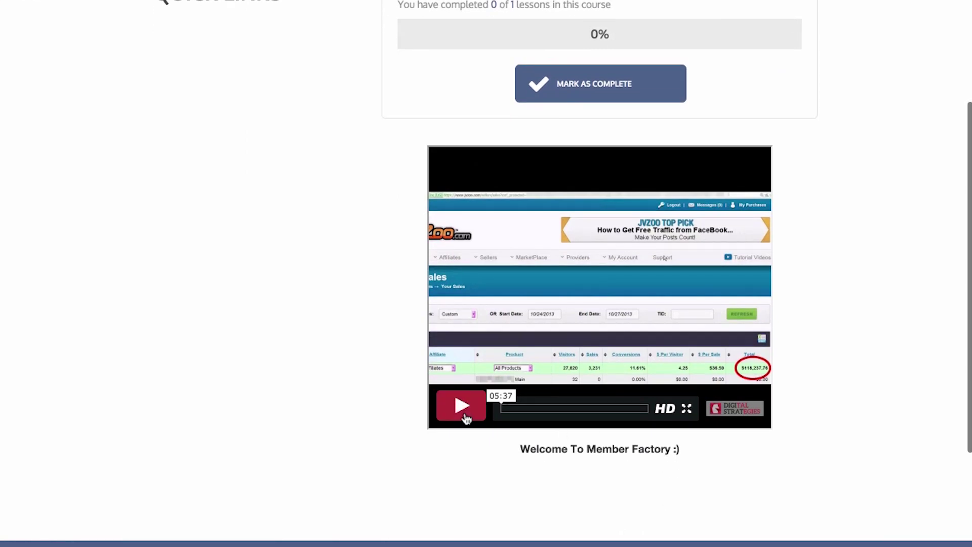
{"action": "left_click", "coordinate": [467, 418]}
{"action": "scroll", "coordinate": [503, 451], "scroll_direction": "down", "scroll_amount": 2}
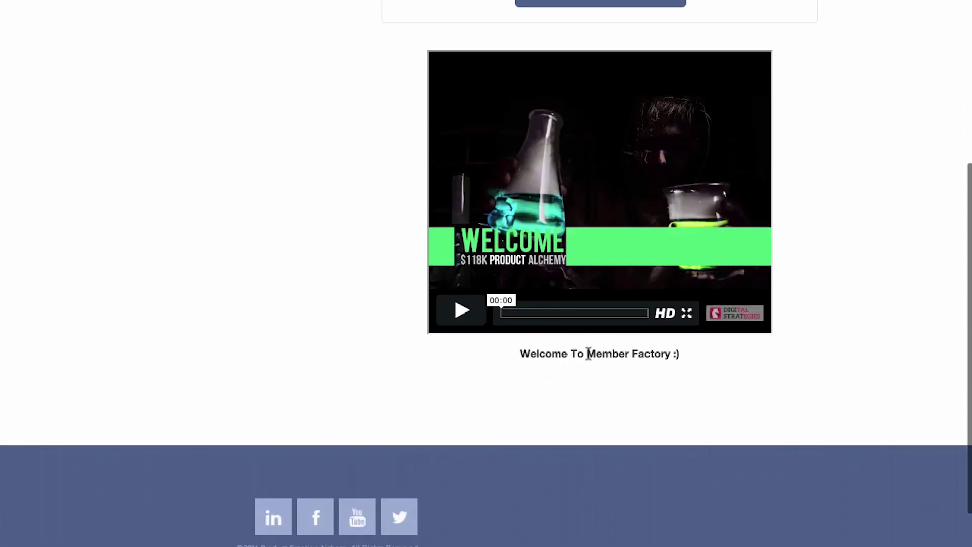
{"action": "scroll", "coordinate": [343, 397], "scroll_direction": "down", "scroll_amount": 1}
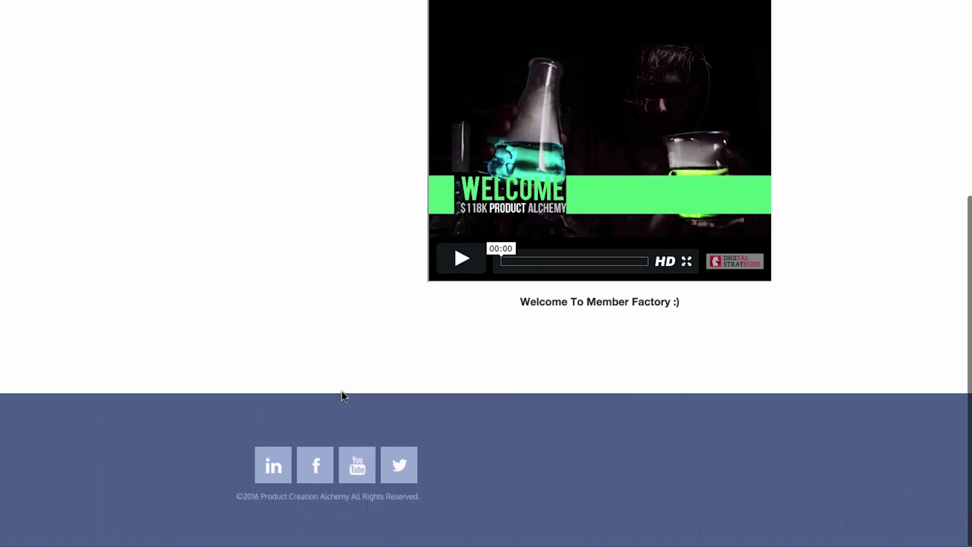
{"action": "key", "text": "Home"}
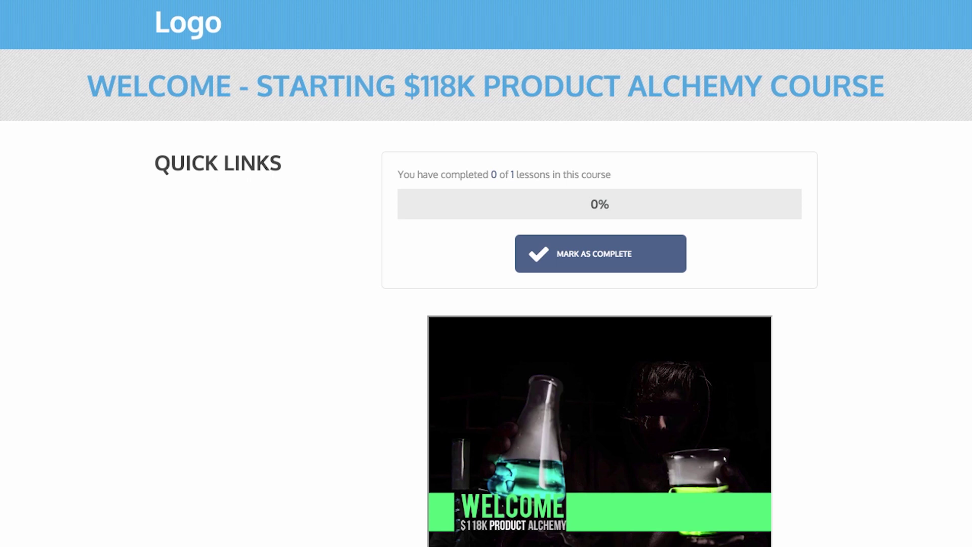
{"action": "key", "text": "ctrl+w"}
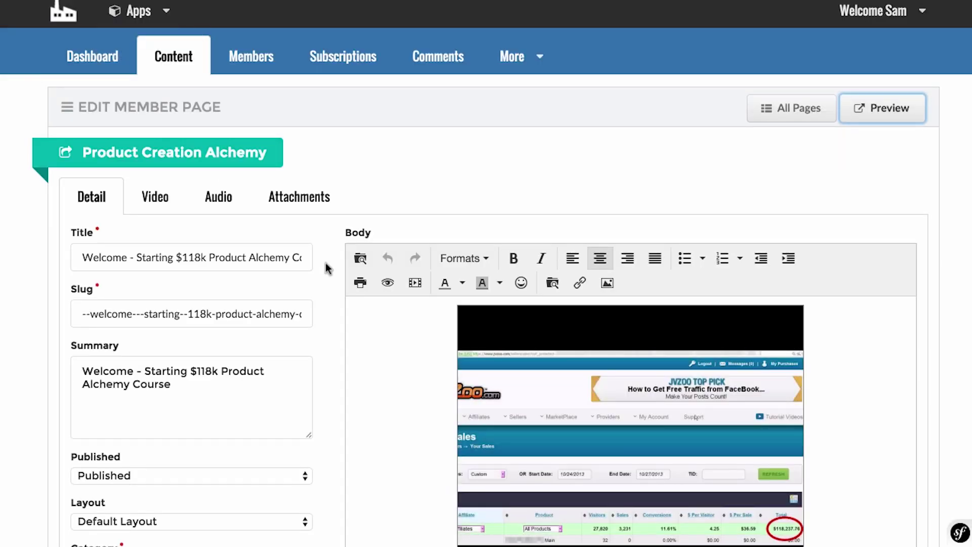
Open Members and start a new member, looking over the payment gateway and country lists.
{"action": "left_click", "coordinate": [254, 60]}
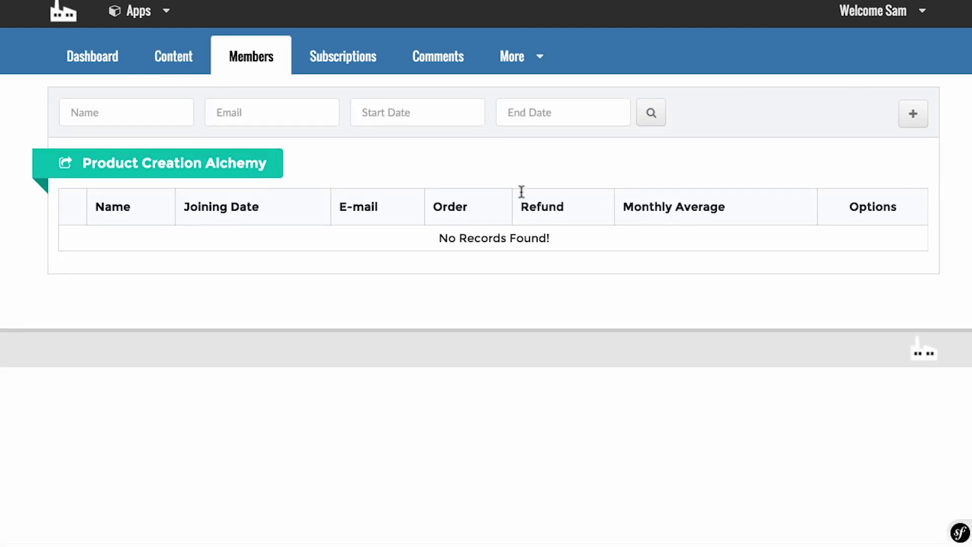
{"action": "left_click", "coordinate": [913, 113]}
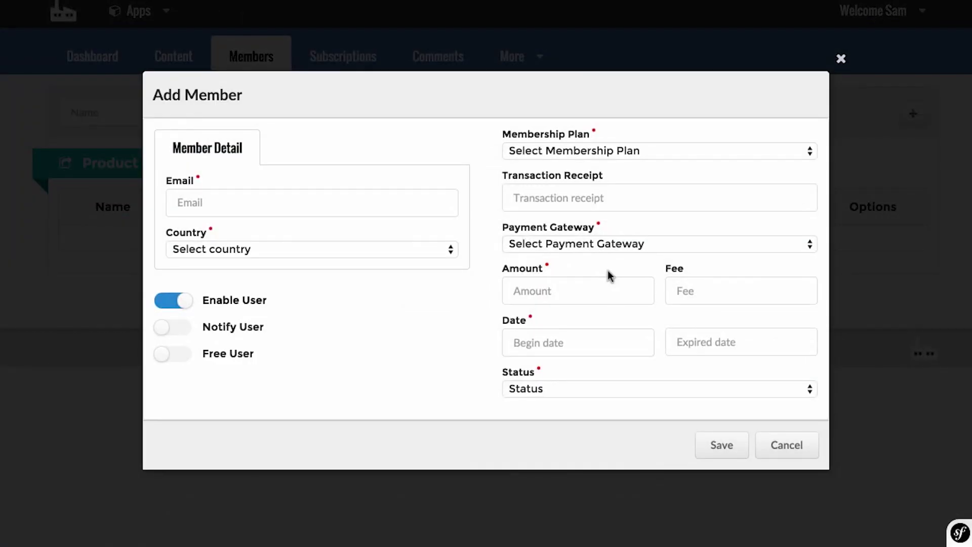
{"action": "left_click", "coordinate": [625, 247]}
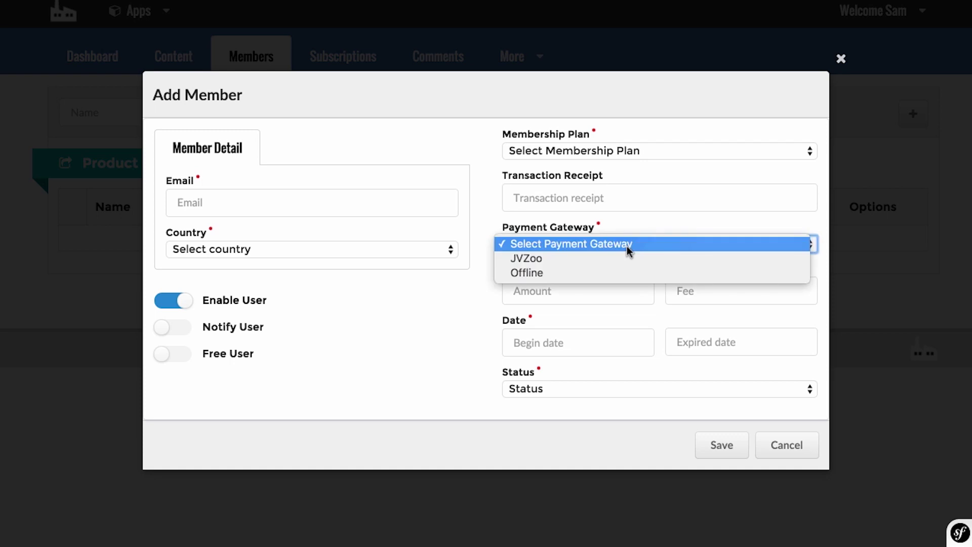
{"action": "left_click", "coordinate": [430, 329]}
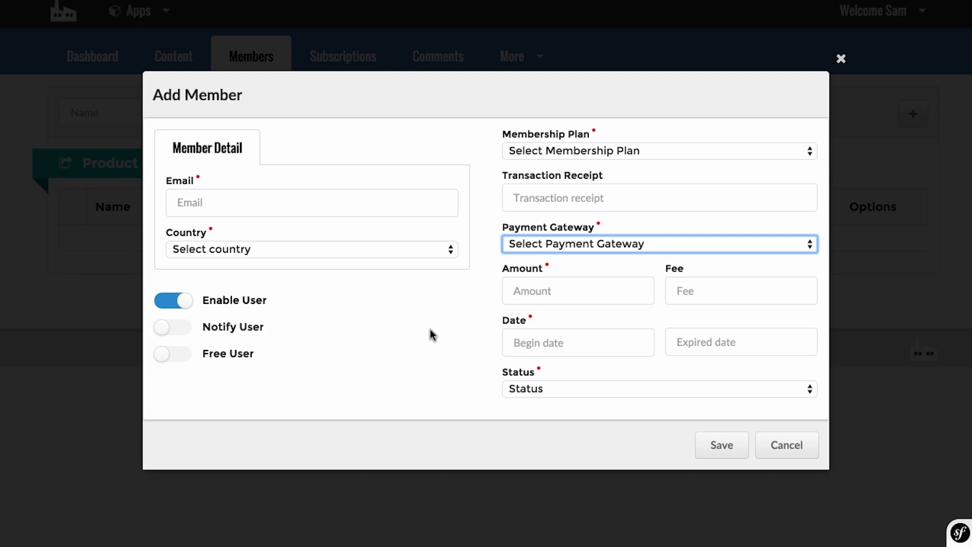
{"action": "left_click", "coordinate": [283, 197]}
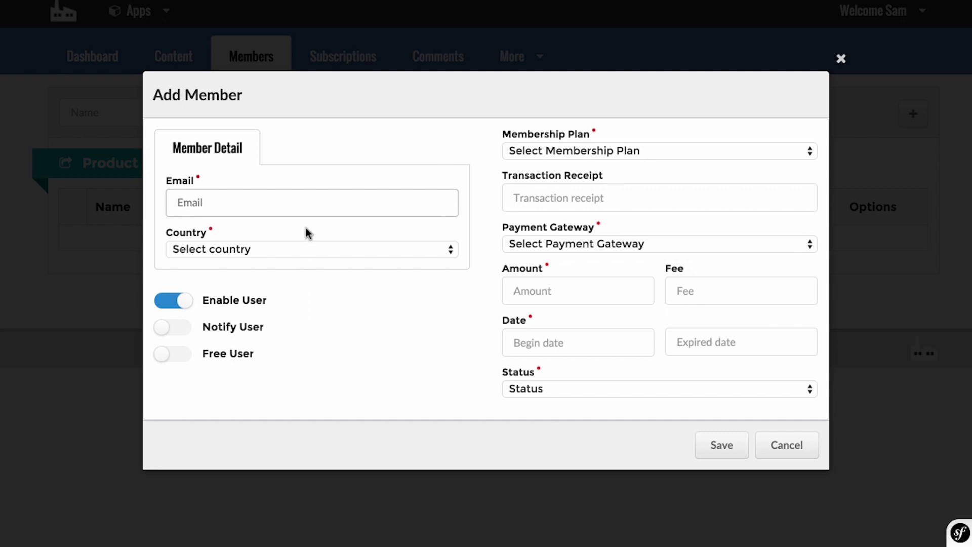
{"action": "left_click", "coordinate": [307, 250]}
{"action": "left_click", "coordinate": [503, 332]}
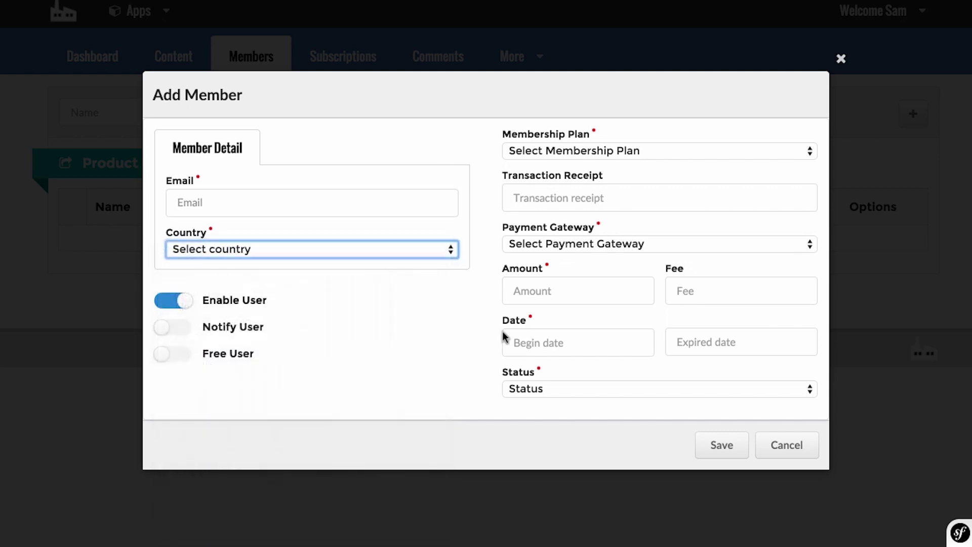
Check the amount, fee, begin date, plan and receipt fields, tick Free User, then cancel.
{"action": "left_click", "coordinate": [587, 289]}
{"action": "left_click", "coordinate": [722, 296]}
{"action": "left_click", "coordinate": [612, 348]}
{"action": "left_click", "coordinate": [430, 389]}
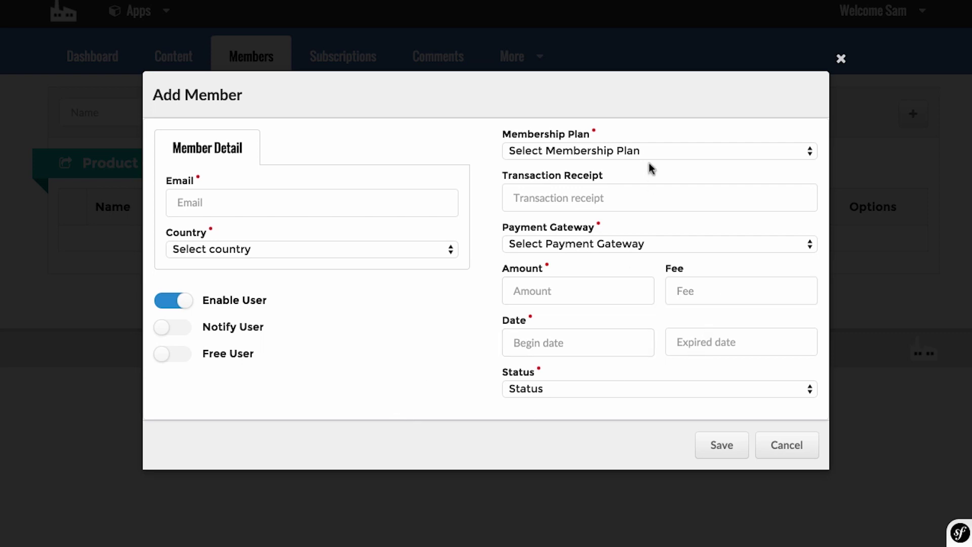
{"action": "left_click", "coordinate": [648, 150]}
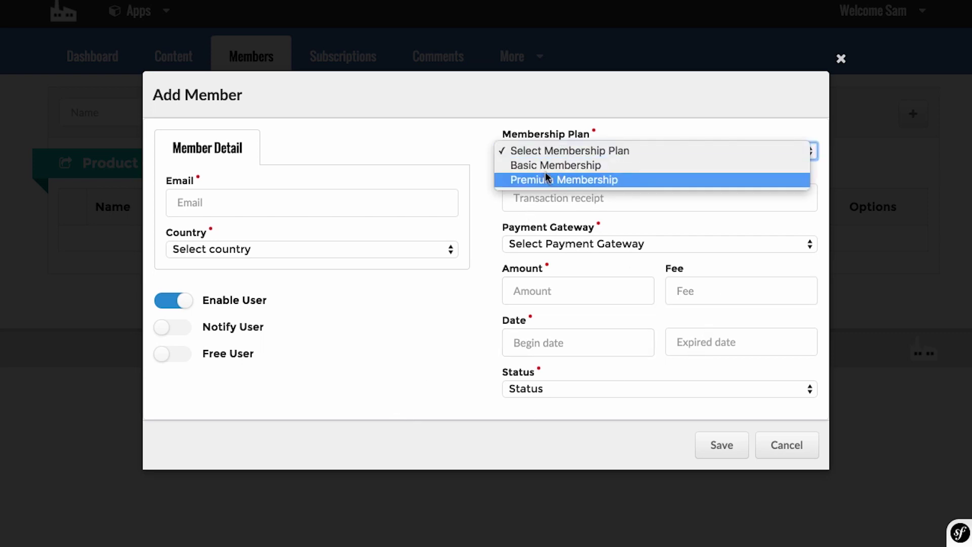
{"action": "key", "text": "Escape"}
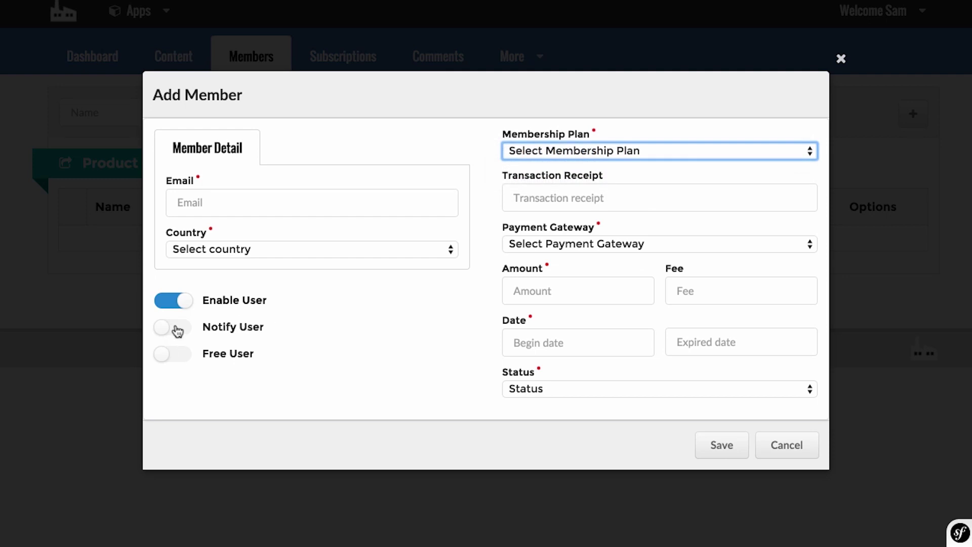
{"action": "left_click", "coordinate": [643, 192]}
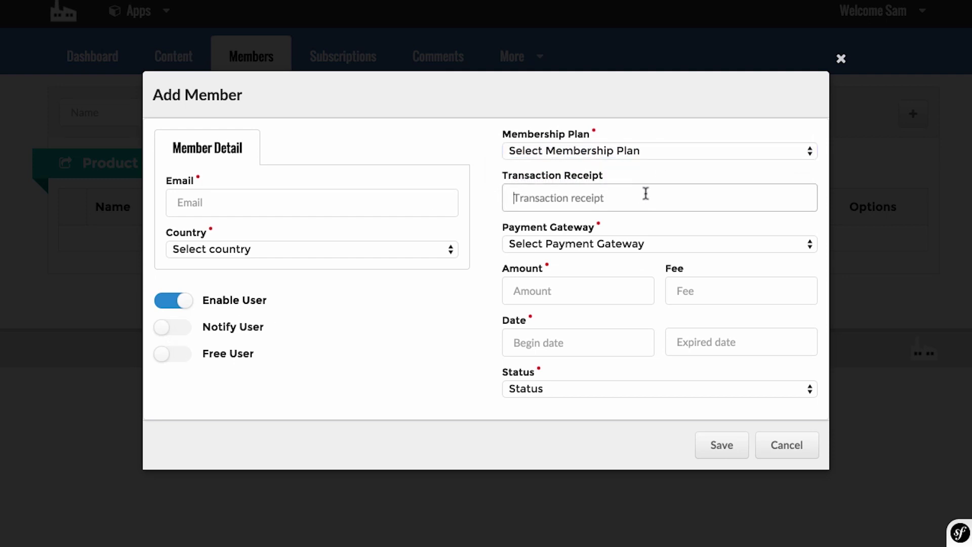
{"action": "left_click", "coordinate": [186, 357]}
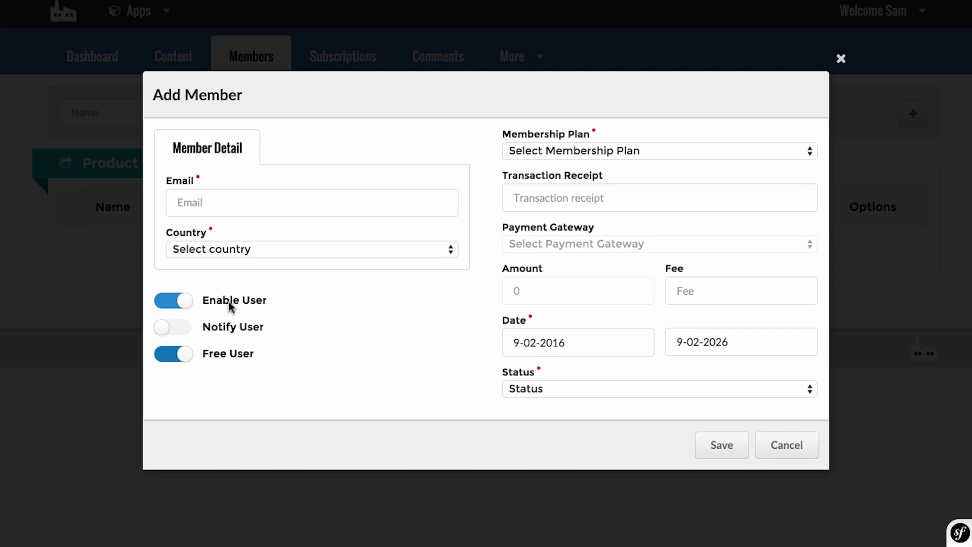
{"action": "left_click", "coordinate": [842, 61]}
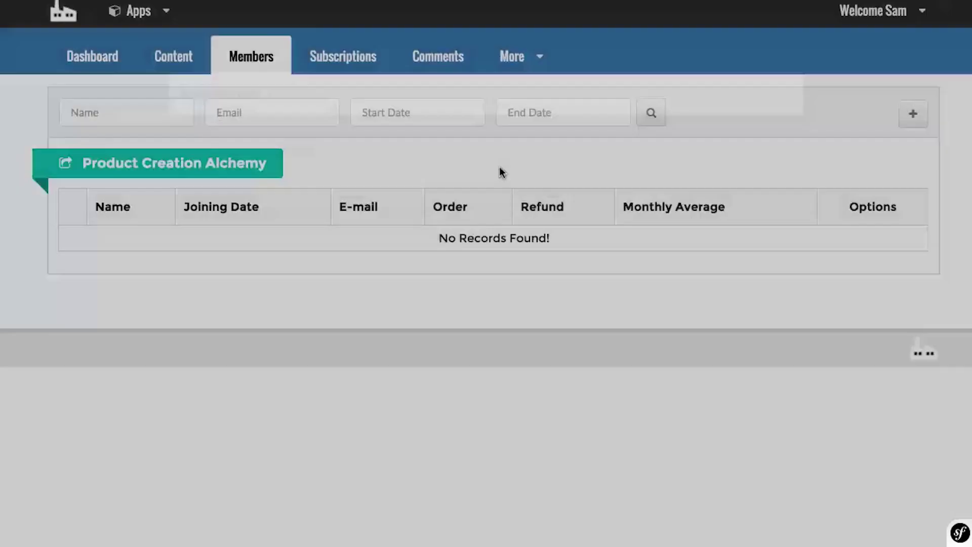
Browse the Subscriptions and Comments lists, then open More > Autoresponders.
{"action": "left_click", "coordinate": [344, 58]}
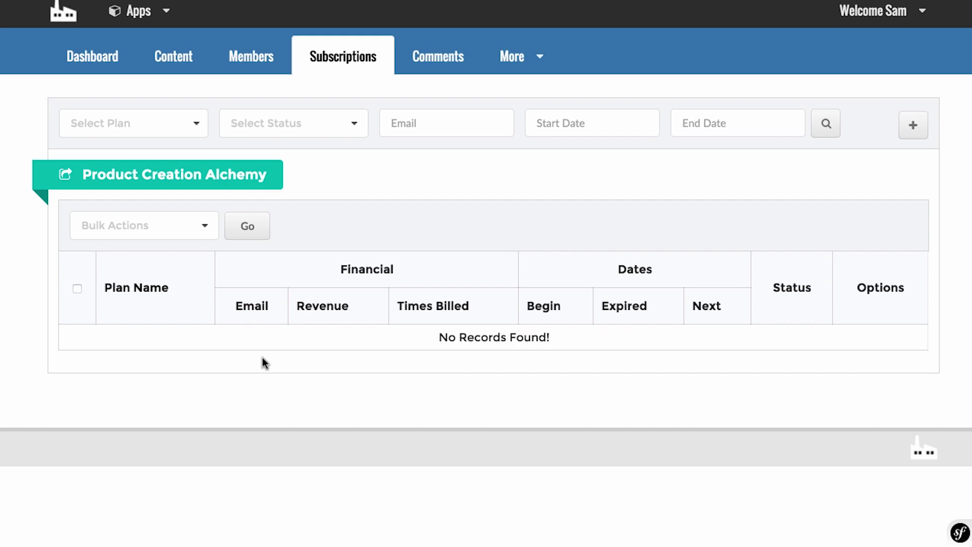
{"action": "left_click", "coordinate": [425, 65]}
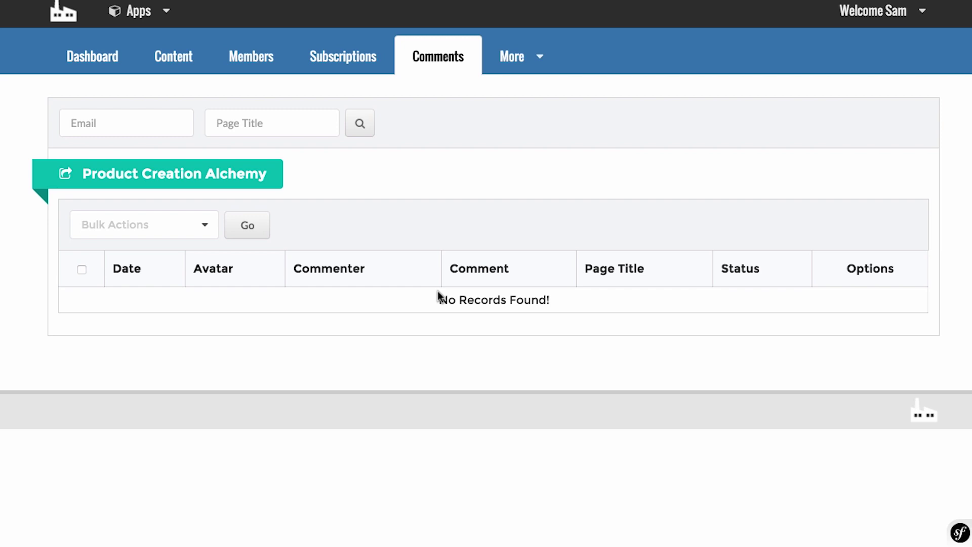
{"action": "left_click", "coordinate": [542, 71]}
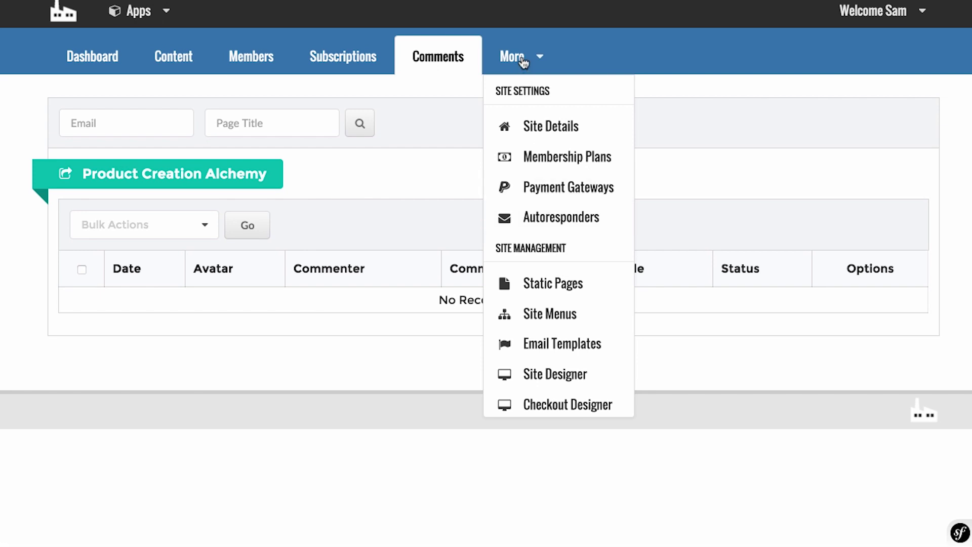
{"action": "left_click", "coordinate": [558, 223]}
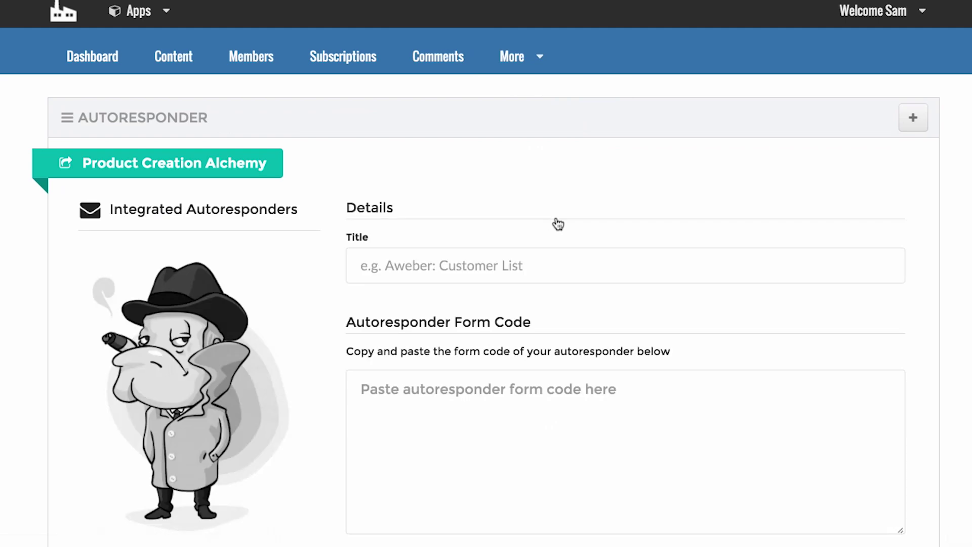
Look over the empty autoresponder Title and form code fields.
{"action": "scroll", "coordinate": [558, 224], "scroll_direction": "down", "scroll_amount": 2}
{"action": "scroll", "coordinate": [559, 224], "scroll_direction": "down", "scroll_amount": 2}
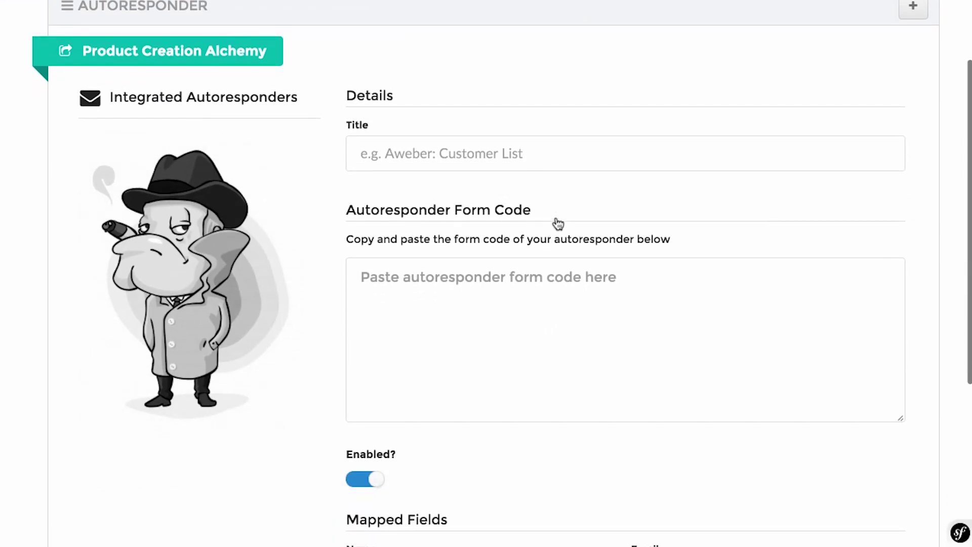
{"action": "scroll", "coordinate": [558, 223], "scroll_direction": "down", "scroll_amount": 5}
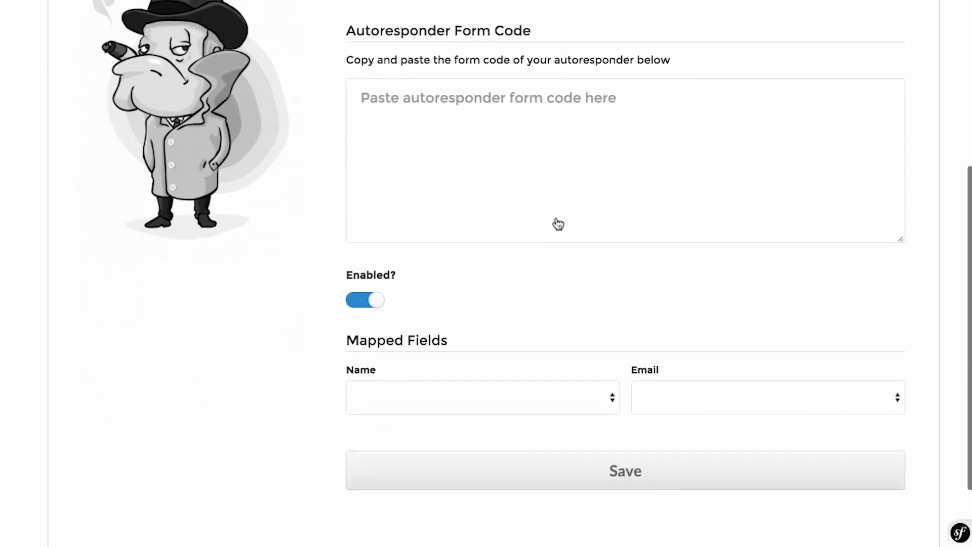
{"action": "scroll", "coordinate": [556, 223], "scroll_direction": "up", "scroll_amount": 6}
{"action": "left_click", "coordinate": [538, 226]}
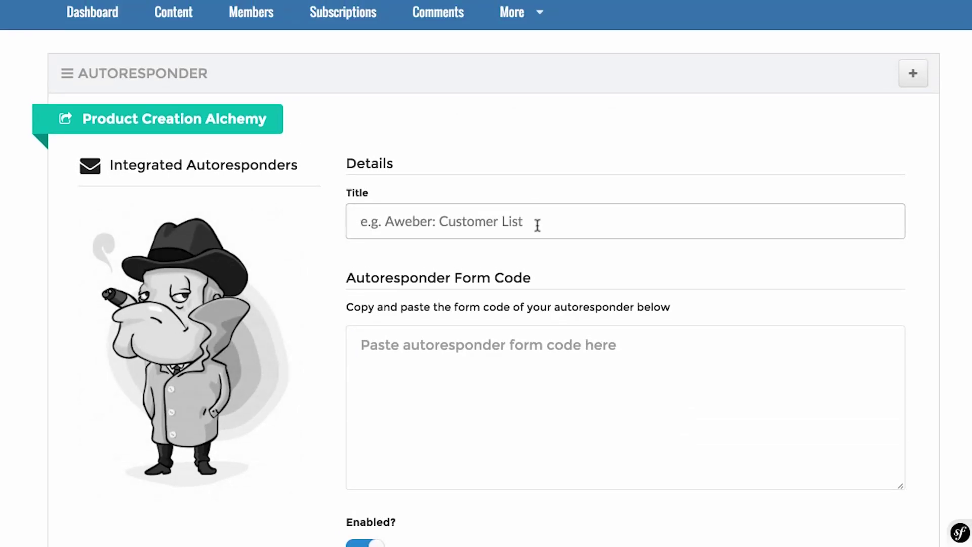
{"action": "scroll", "coordinate": [538, 225], "scroll_direction": "down", "scroll_amount": 3}
{"action": "left_click", "coordinate": [537, 300]}
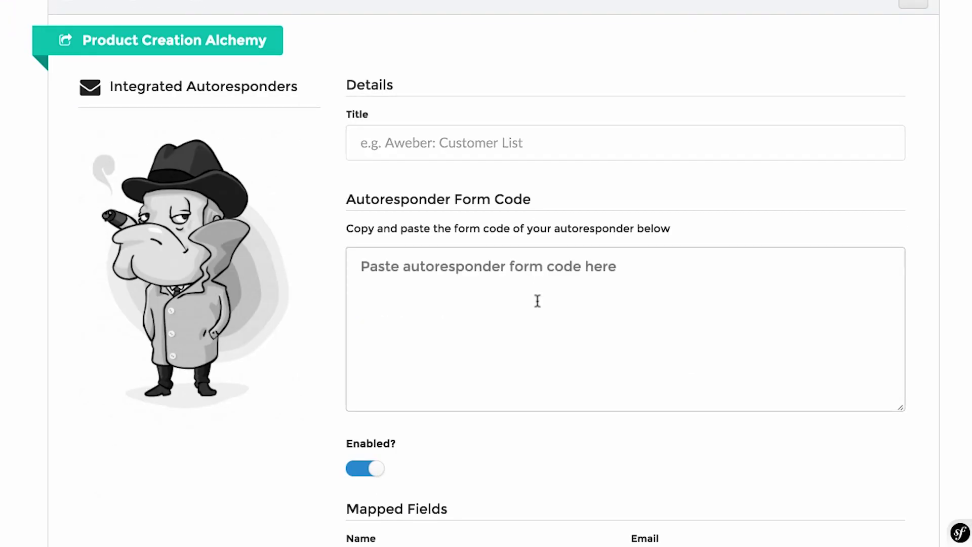
{"action": "scroll", "coordinate": [538, 301], "scroll_direction": "up", "scroll_amount": 1}
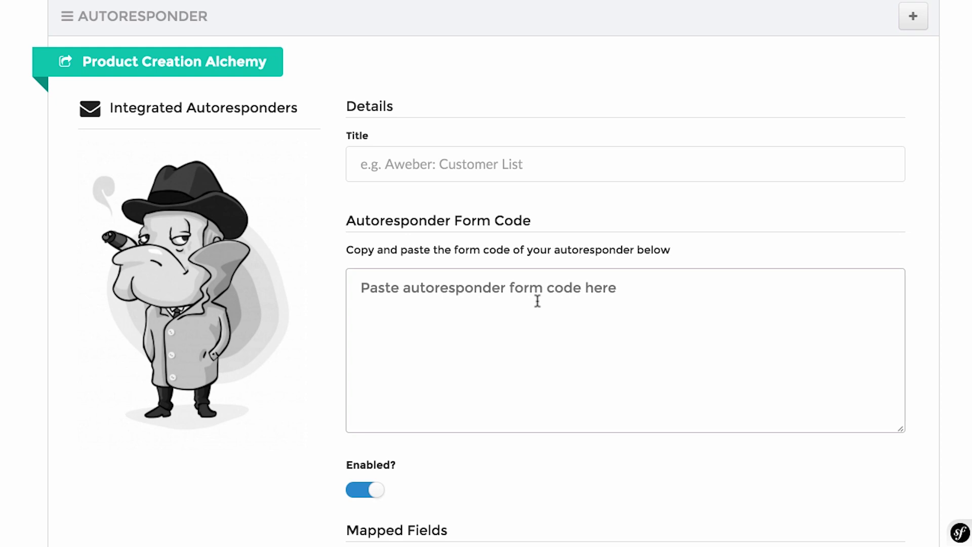
{"action": "scroll", "coordinate": [537, 301], "scroll_direction": "down", "scroll_amount": 5}
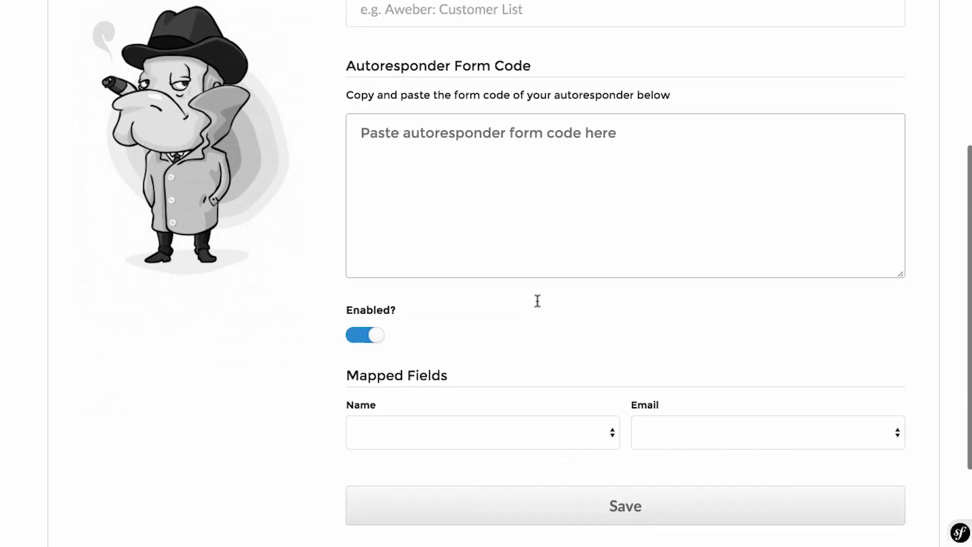
{"action": "scroll", "coordinate": [614, 406], "scroll_direction": "up", "scroll_amount": 5}
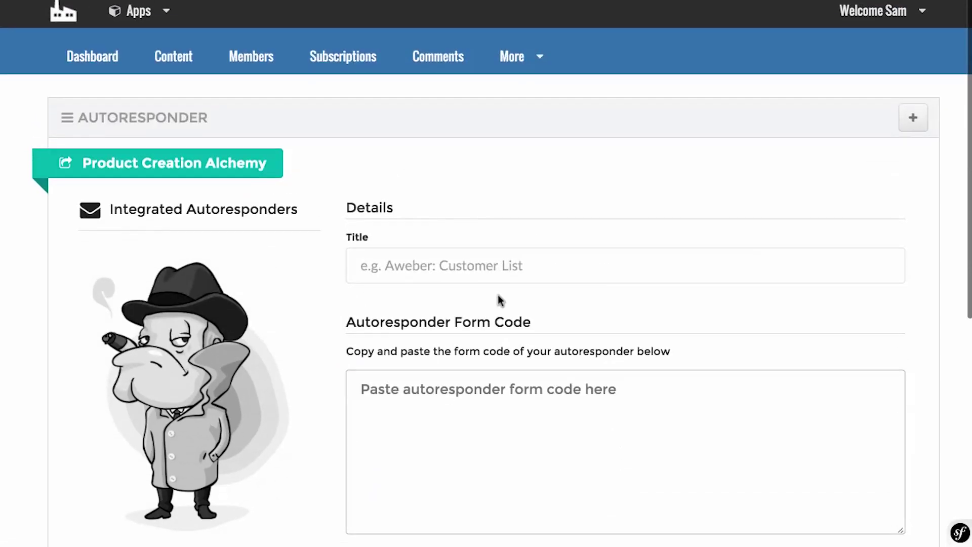
{"action": "left_click", "coordinate": [502, 70]}
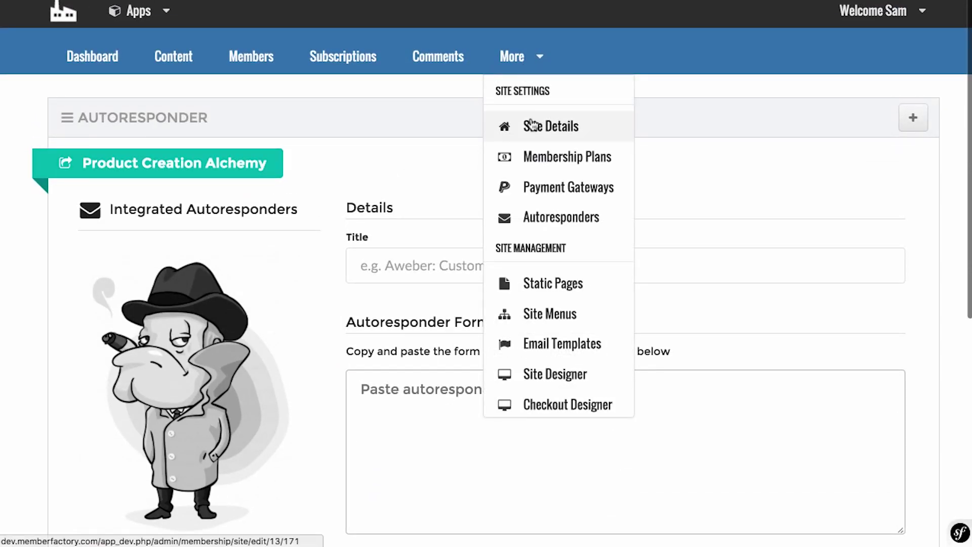
Open Static Pages, start a new page, and view the example site's Resources page.
{"action": "scroll", "coordinate": [535, 125], "scroll_direction": "down", "scroll_amount": 2}
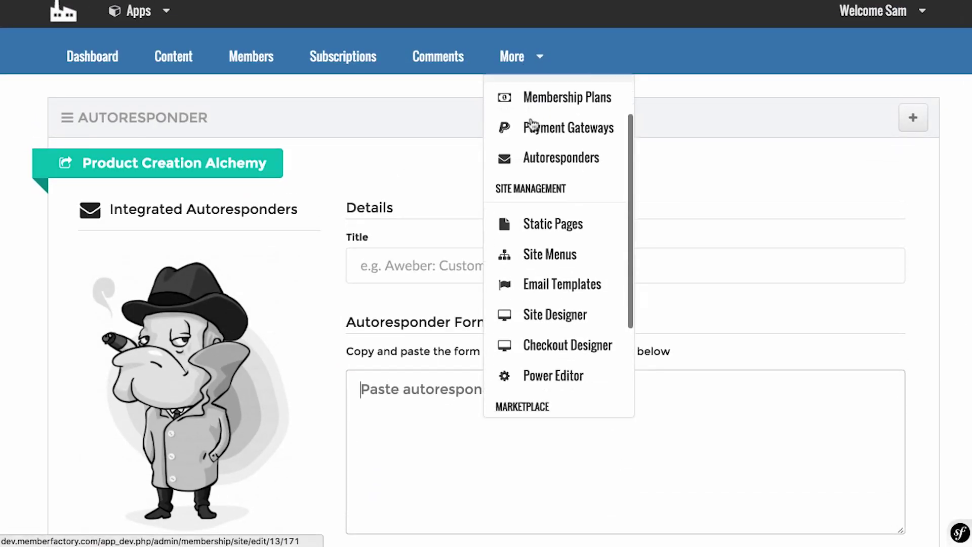
{"action": "left_click", "coordinate": [551, 224]}
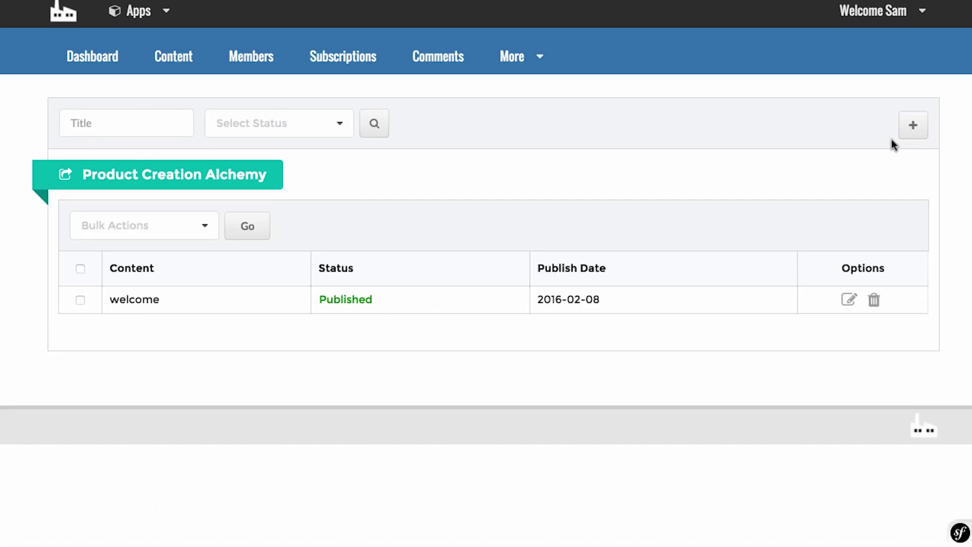
{"action": "left_click", "coordinate": [912, 128]}
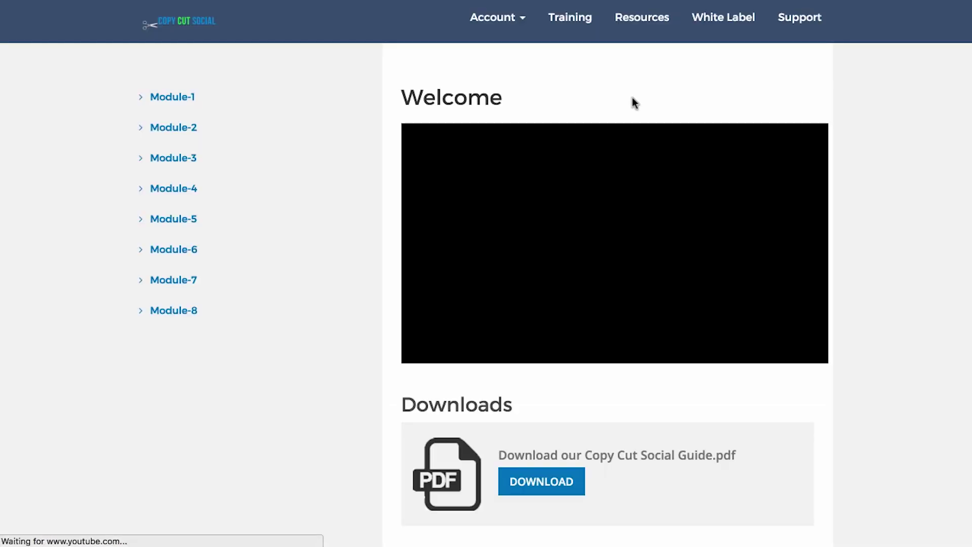
{"action": "left_click", "coordinate": [645, 20]}
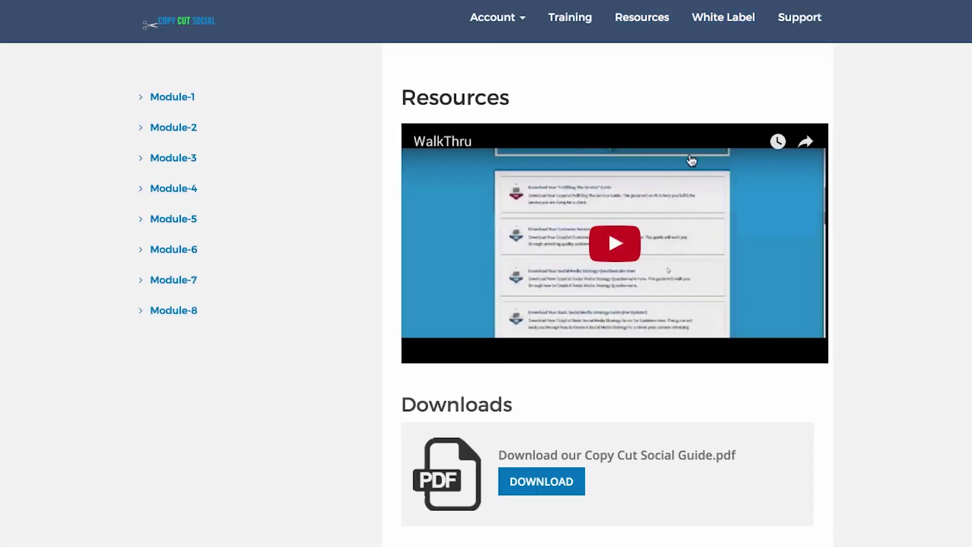
View the example site's White Label page, then return to the blank Add Site Pages form.
{"action": "scroll", "coordinate": [691, 161], "scroll_direction": "down", "scroll_amount": 3}
{"action": "scroll", "coordinate": [691, 160], "scroll_direction": "up", "scroll_amount": 3}
{"action": "left_click", "coordinate": [724, 12]}
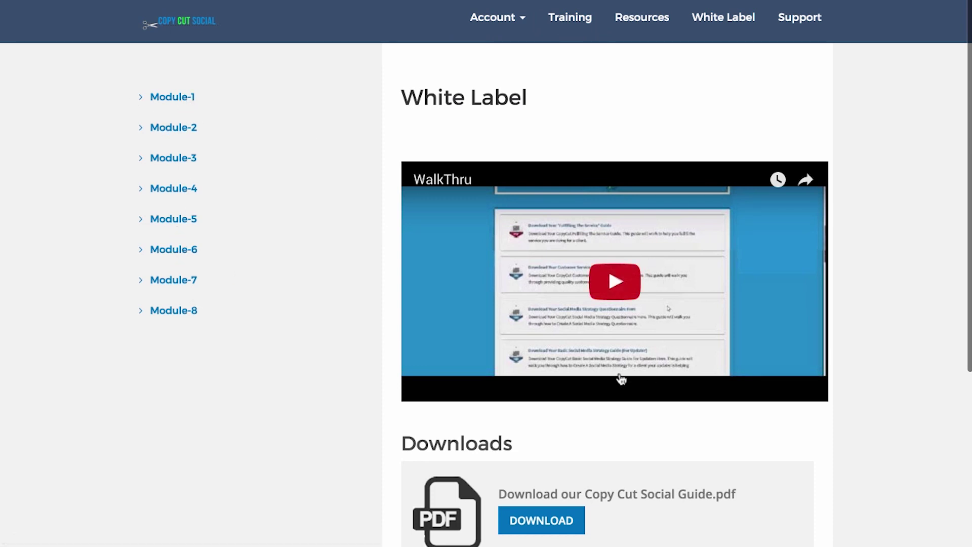
{"action": "scroll", "coordinate": [430, 228], "scroll_direction": "down", "scroll_amount": 3}
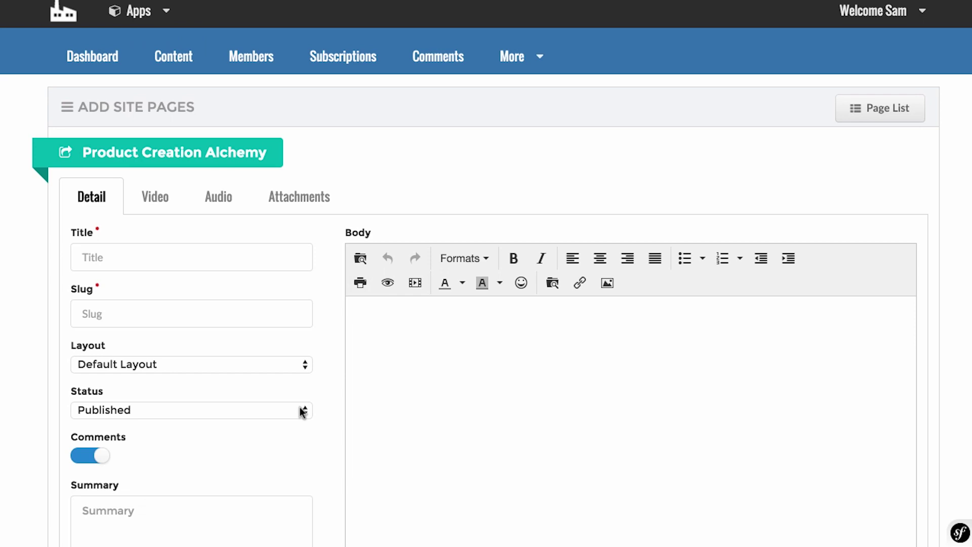
{"action": "scroll", "coordinate": [302, 411], "scroll_direction": "down", "scroll_amount": 3}
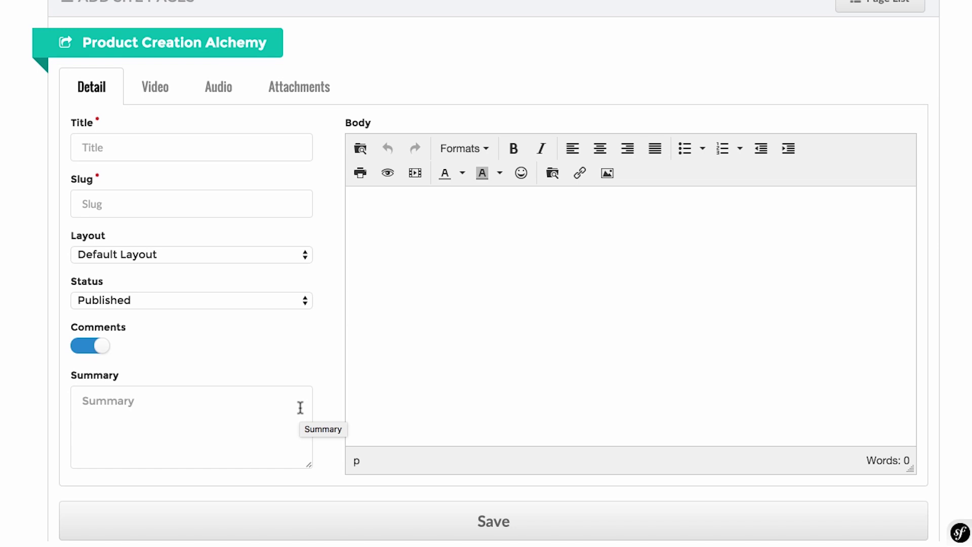
Leave the empty new-page form and go to More > Site Menus.
{"action": "scroll", "coordinate": [301, 408], "scroll_direction": "up", "scroll_amount": 3}
{"action": "left_click", "coordinate": [184, 261]}
{"action": "scroll", "coordinate": [186, 262], "scroll_direction": "down", "scroll_amount": 3}
{"action": "scroll", "coordinate": [185, 262], "scroll_direction": "up", "scroll_amount": 3}
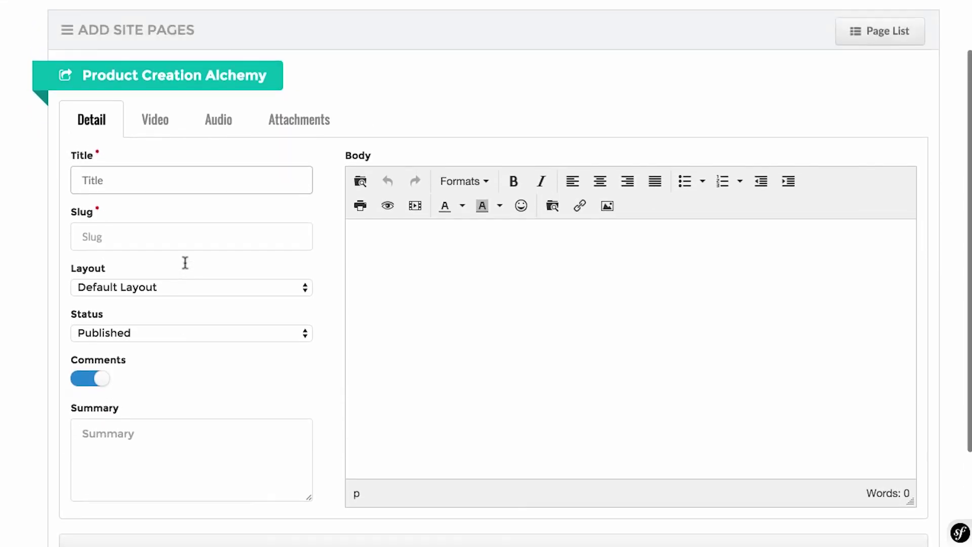
{"action": "mouse_move", "coordinate": [527, 57]}
{"action": "scroll", "coordinate": [557, 253], "scroll_direction": "down", "scroll_amount": 1}
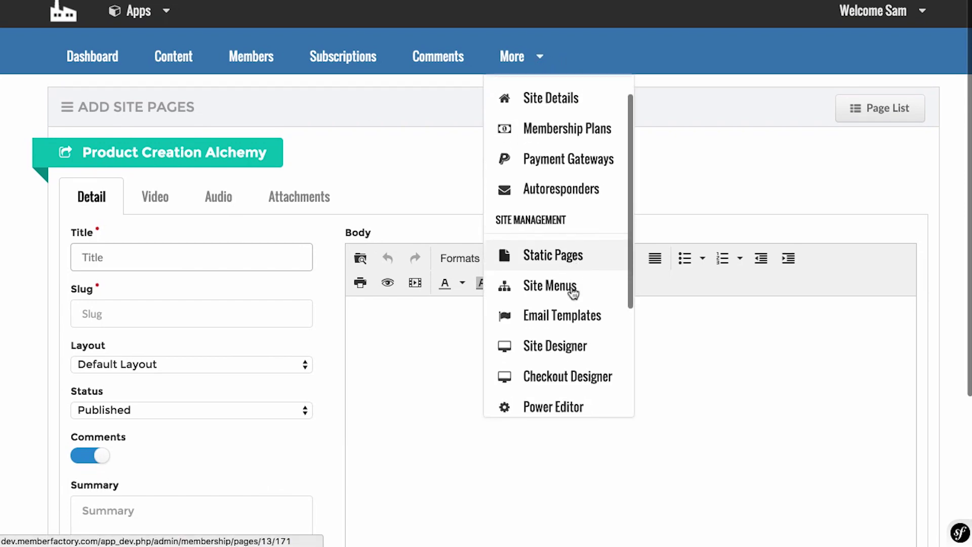
{"action": "left_click", "coordinate": [562, 274]}
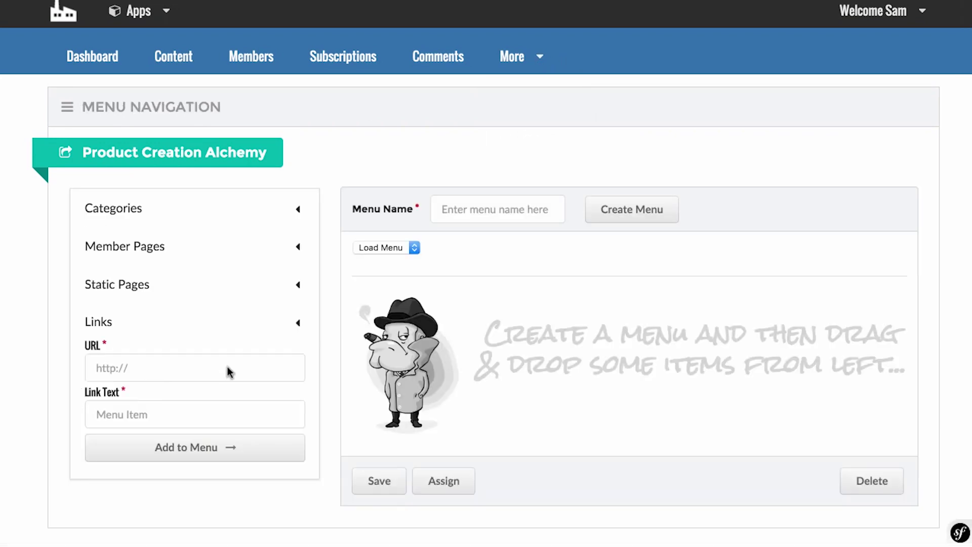
Create a new menu named Home.
{"action": "left_click", "coordinate": [298, 209]}
{"action": "scroll", "coordinate": [149, 303], "scroll_direction": "down", "scroll_amount": 3}
{"action": "left_click", "coordinate": [103, 167]}
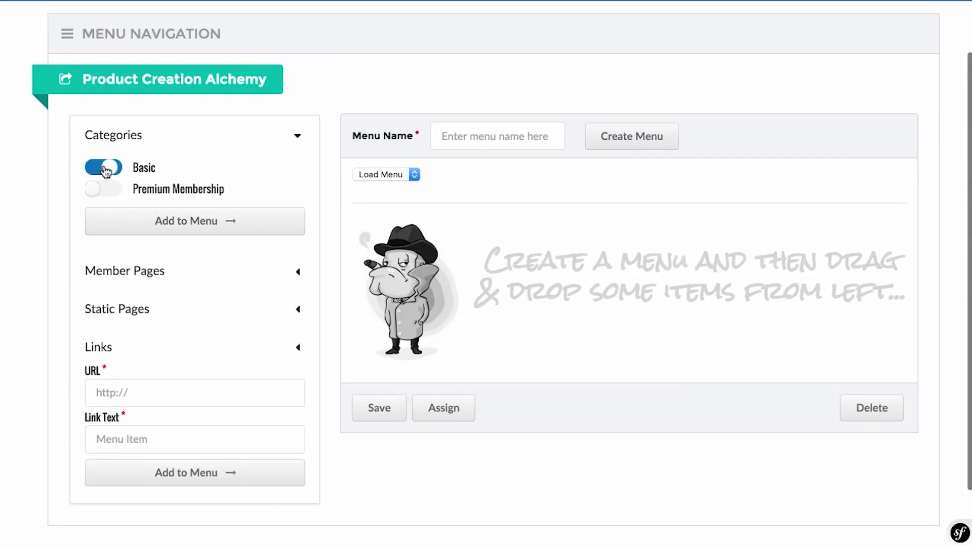
{"action": "left_click", "coordinate": [233, 219]}
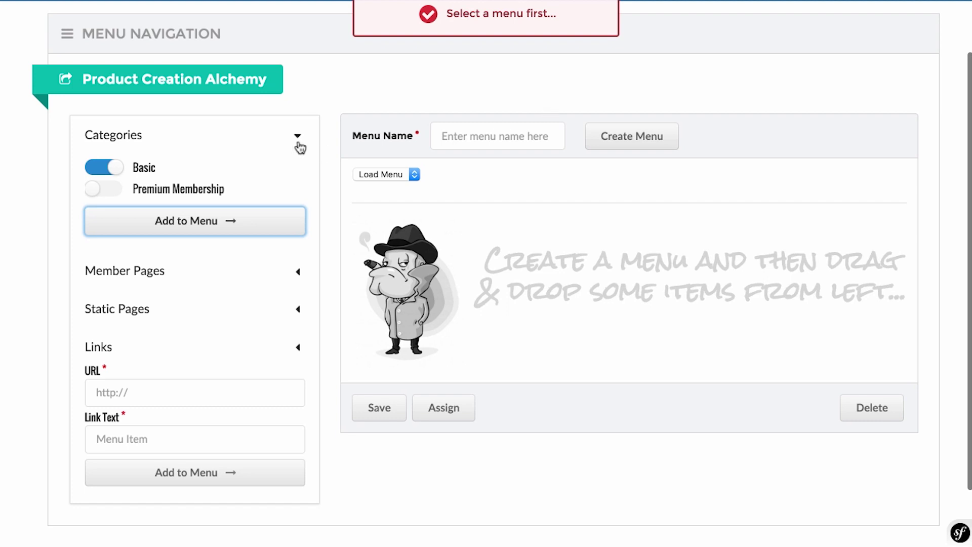
{"action": "left_click", "coordinate": [470, 138]}
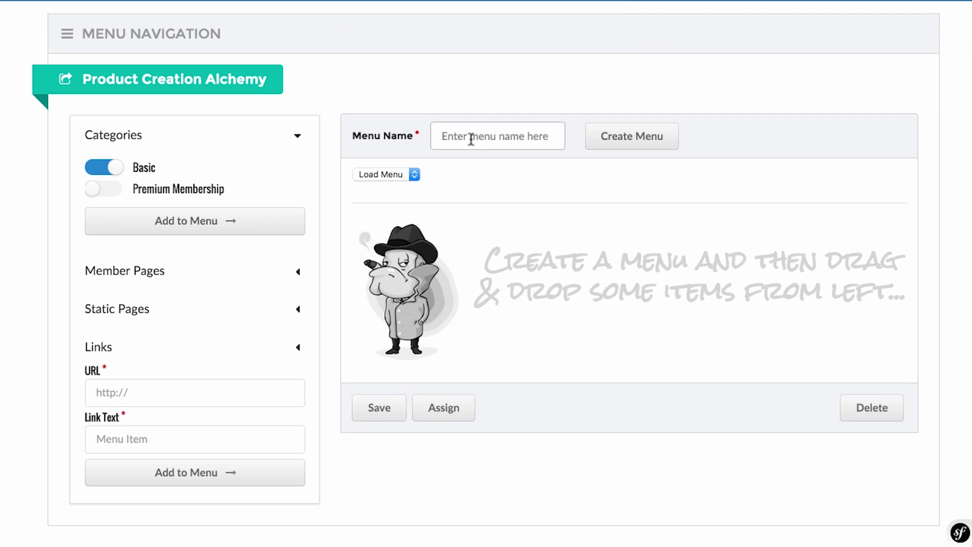
{"action": "type", "text": "Home"}
{"action": "left_click", "coordinate": [659, 144]}
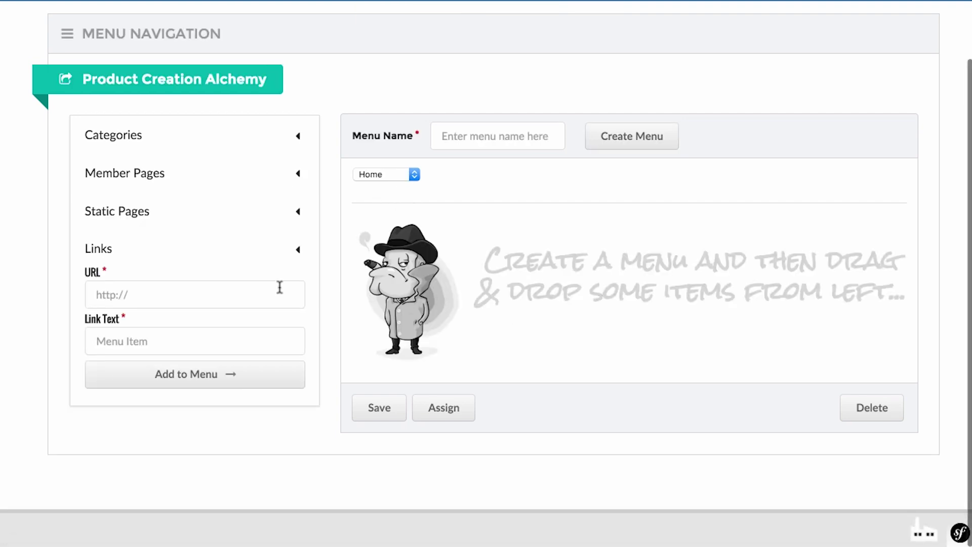
Add the Basic membership category to the Home menu.
{"action": "left_click", "coordinate": [290, 134]}
{"action": "left_click", "coordinate": [101, 168]}
{"action": "left_click", "coordinate": [199, 221]}
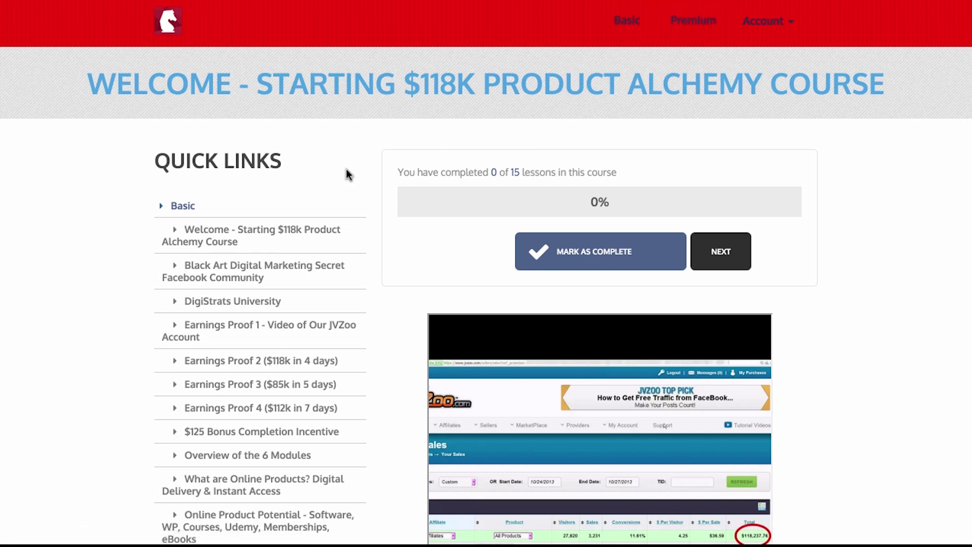
Scroll through the Quick Links list on the member Welcome lesson page.
{"action": "scroll", "coordinate": [346, 174], "scroll_direction": "down", "scroll_amount": 3}
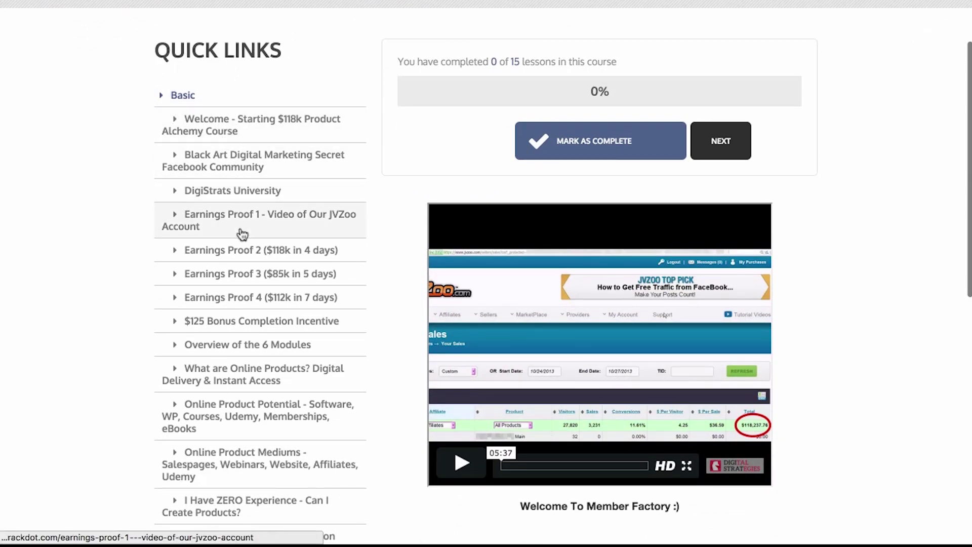
{"action": "scroll", "coordinate": [242, 234], "scroll_direction": "down", "scroll_amount": 4}
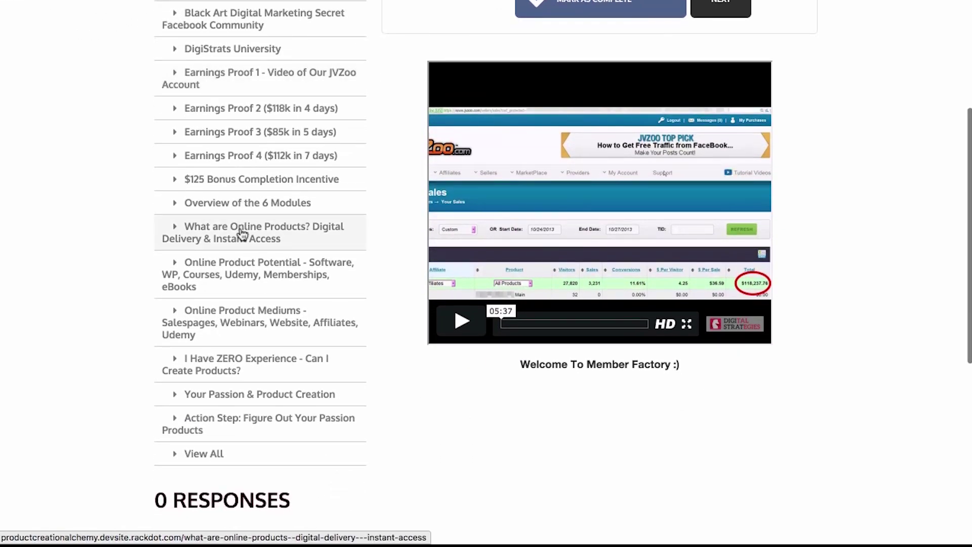
{"action": "scroll", "coordinate": [242, 234], "scroll_direction": "up", "scroll_amount": 6}
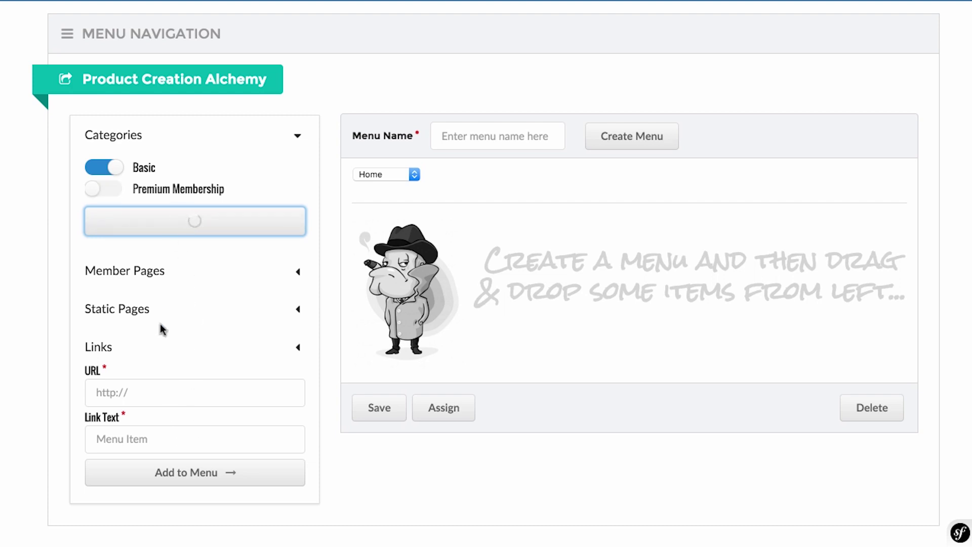
{"action": "left_click", "coordinate": [210, 392]}
{"action": "scroll", "coordinate": [211, 400], "scroll_direction": "down", "scroll_amount": 2}
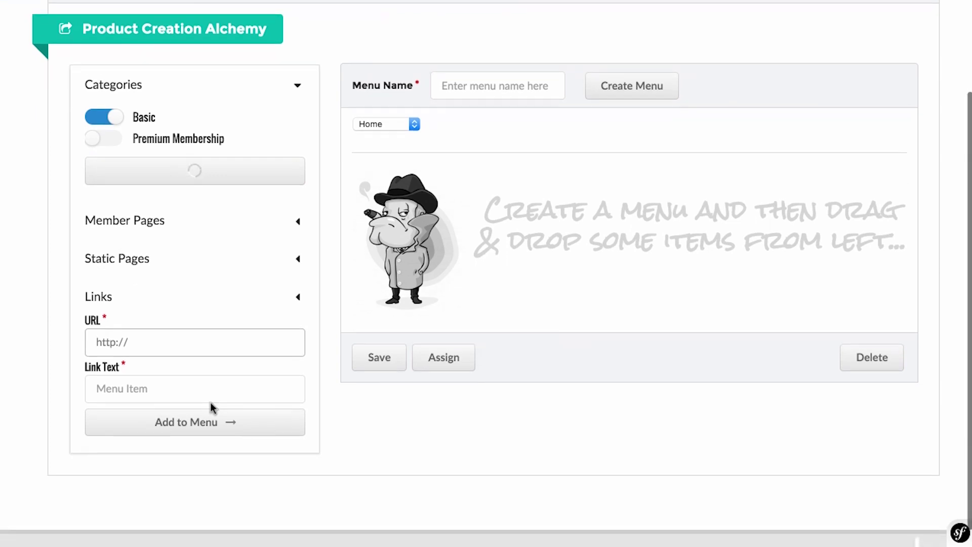
{"action": "left_click", "coordinate": [192, 394]}
{"action": "type", "text": "Support"}
{"action": "left_click", "coordinate": [164, 343]}
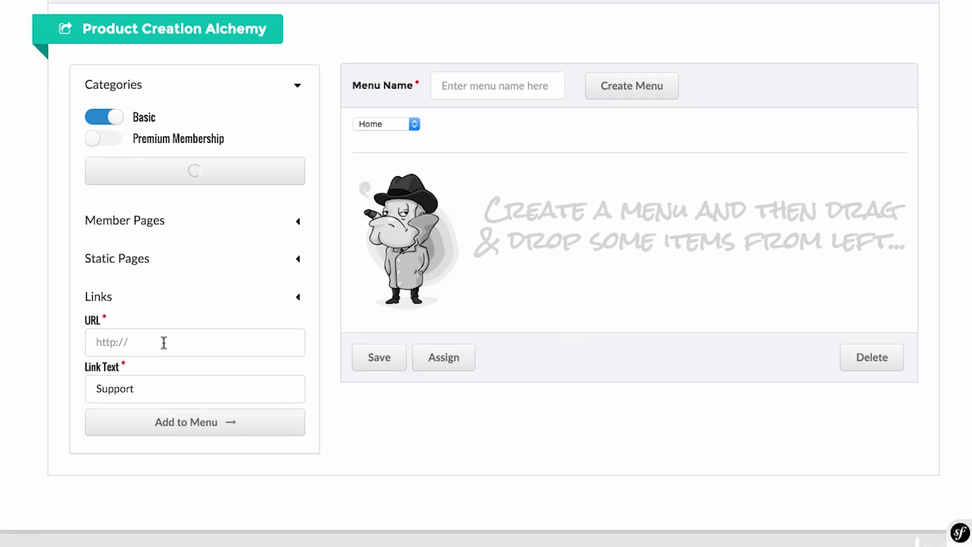
{"action": "type", "text": "http://sam"}
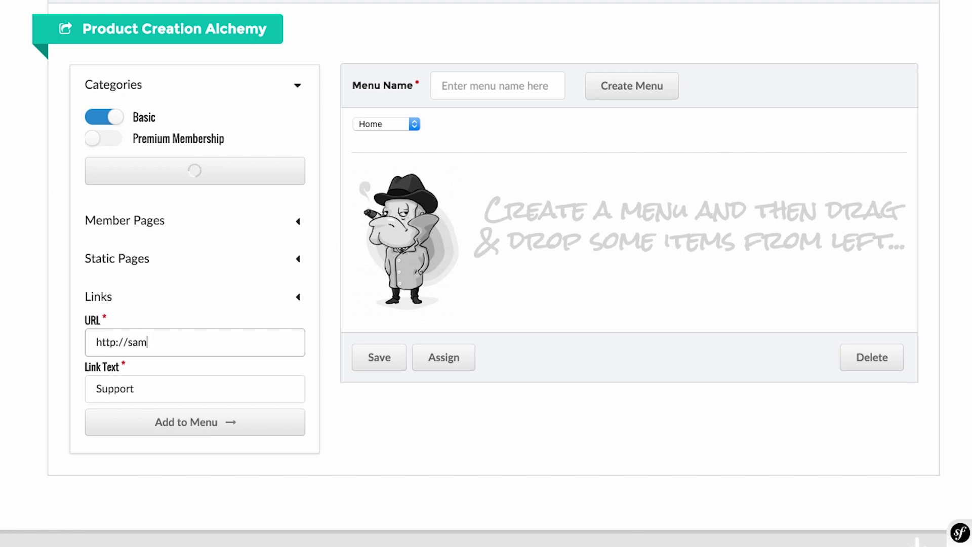
{"action": "type", "text": "bakkersupport.com"}
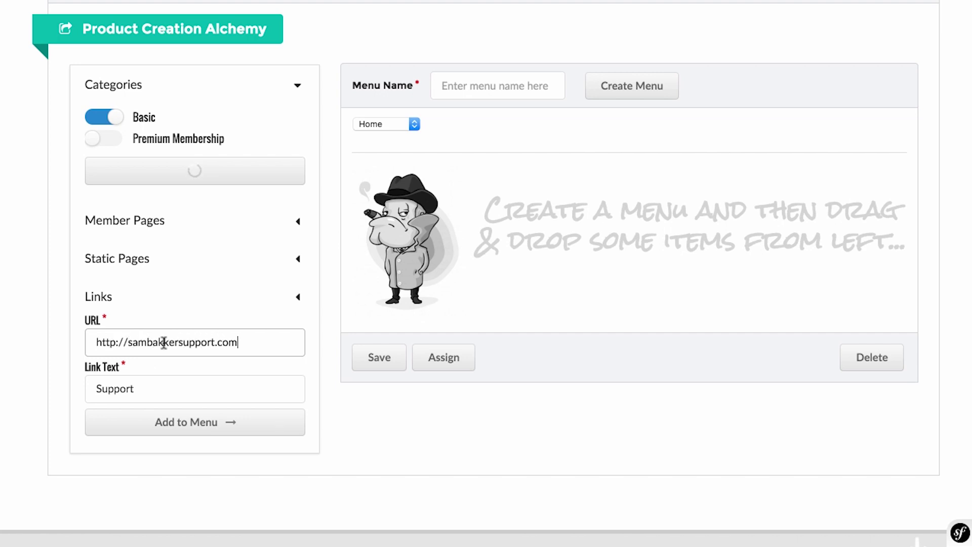
{"action": "left_click", "coordinate": [174, 423]}
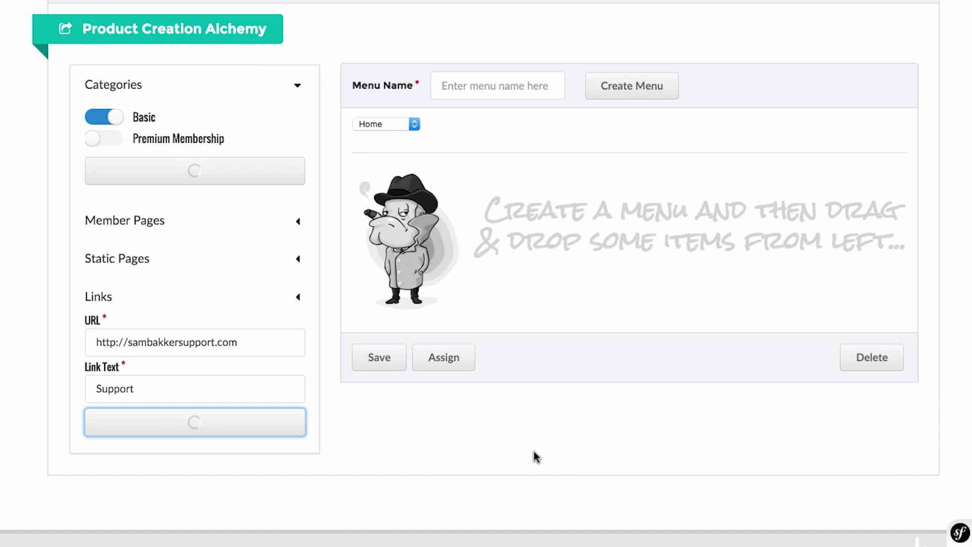
Expand Member Pages and select the Welcome course page.
{"action": "scroll", "coordinate": [408, 306], "scroll_direction": "down", "scroll_amount": 2}
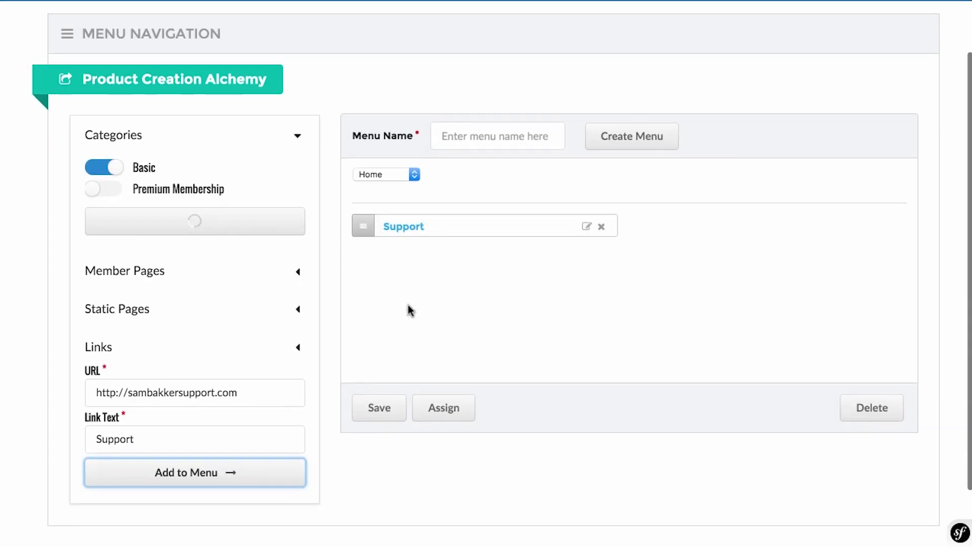
{"action": "scroll", "coordinate": [377, 268], "scroll_direction": "down", "scroll_amount": 2}
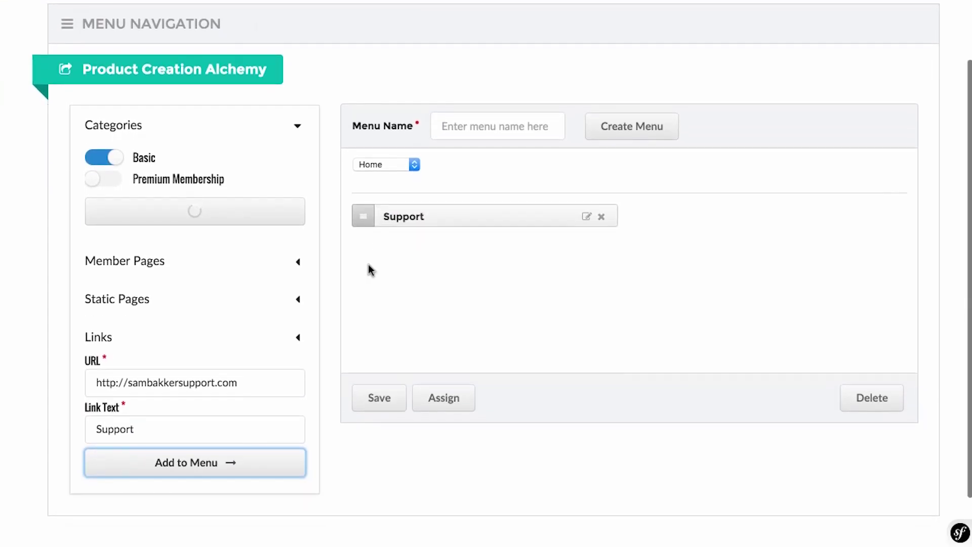
{"action": "left_click", "coordinate": [298, 261]}
{"action": "left_click", "coordinate": [103, 195]}
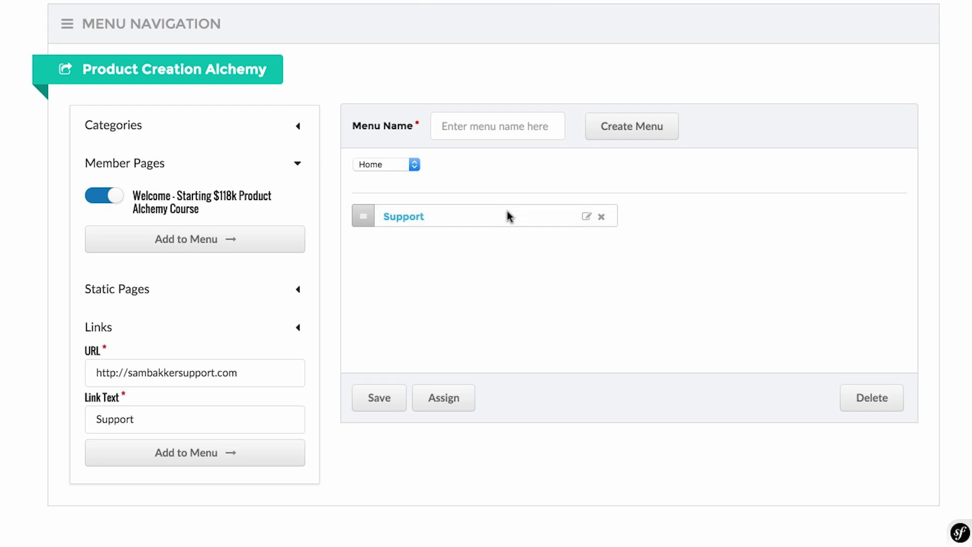
{"action": "scroll", "coordinate": [354, 145], "scroll_direction": "up", "scroll_amount": 3}
{"action": "left_click", "coordinate": [512, 66]}
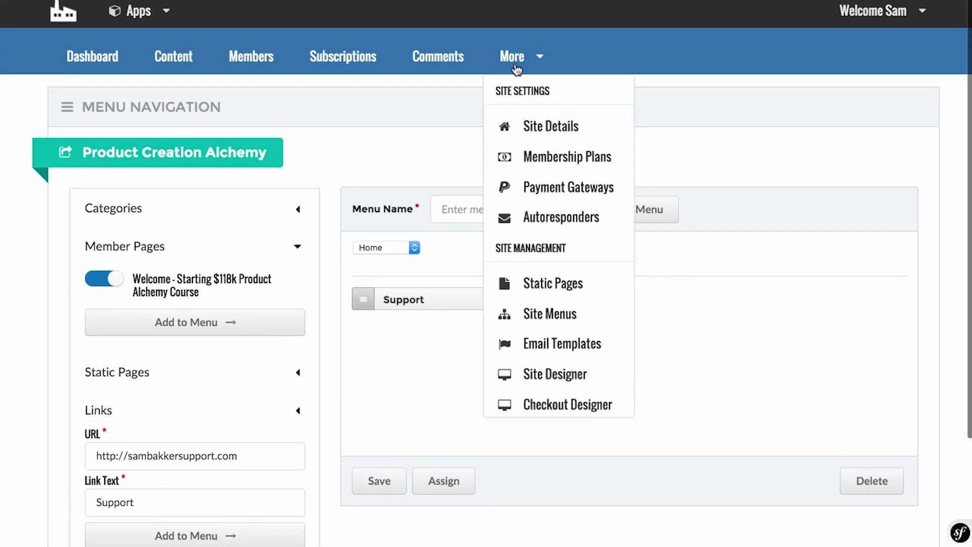
Open the Email Templates page and view the Welcome Email template.
{"action": "scroll", "coordinate": [569, 317], "scroll_direction": "down", "scroll_amount": 1}
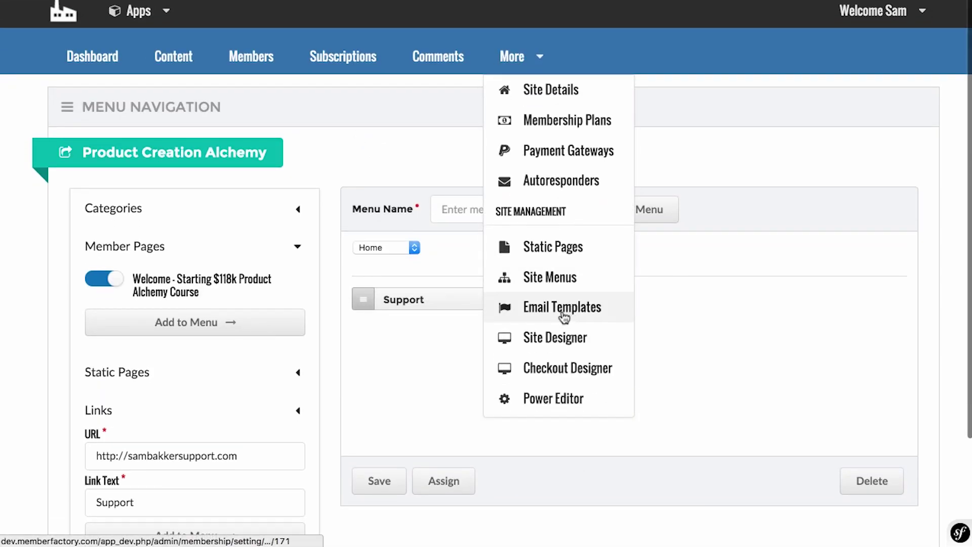
{"action": "left_click", "coordinate": [564, 317]}
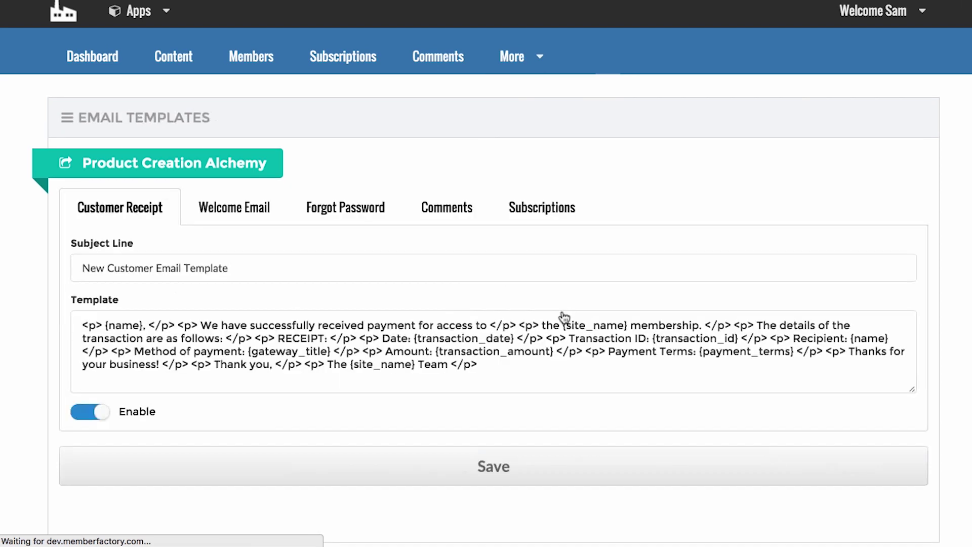
{"action": "scroll", "coordinate": [564, 316], "scroll_direction": "down", "scroll_amount": 2}
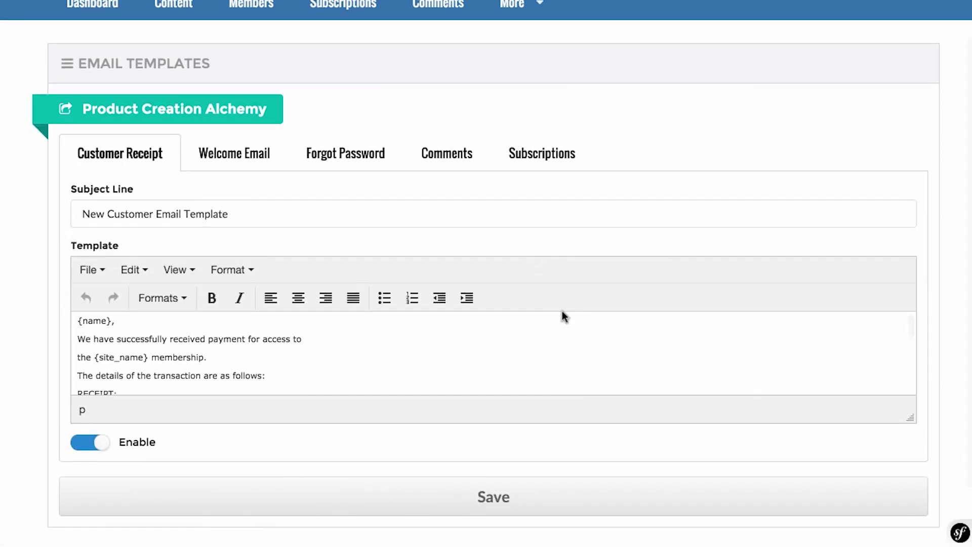
{"action": "scroll", "coordinate": [30, 296], "scroll_direction": "down", "scroll_amount": 2}
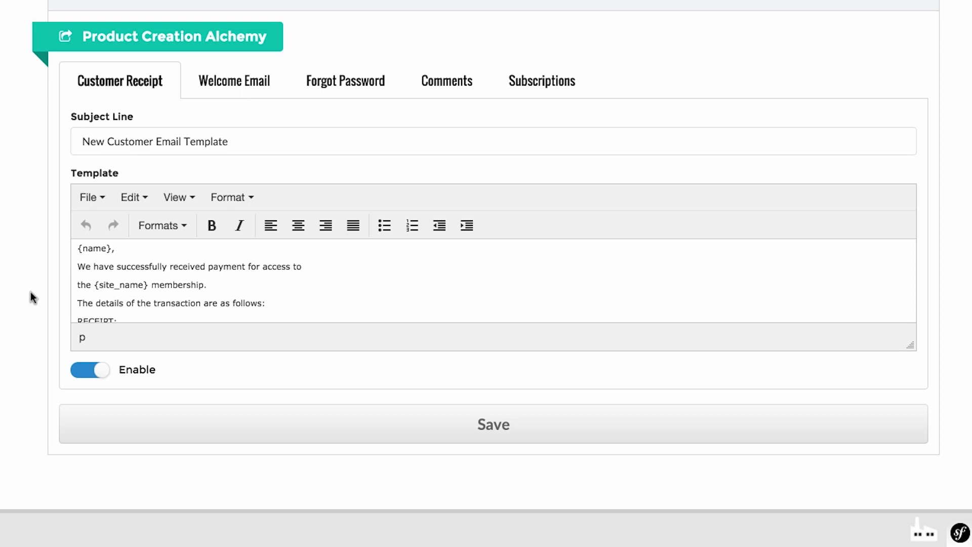
{"action": "scroll", "coordinate": [174, 263], "scroll_direction": "down", "scroll_amount": 5}
{"action": "scroll", "coordinate": [174, 262], "scroll_direction": "down", "scroll_amount": 2}
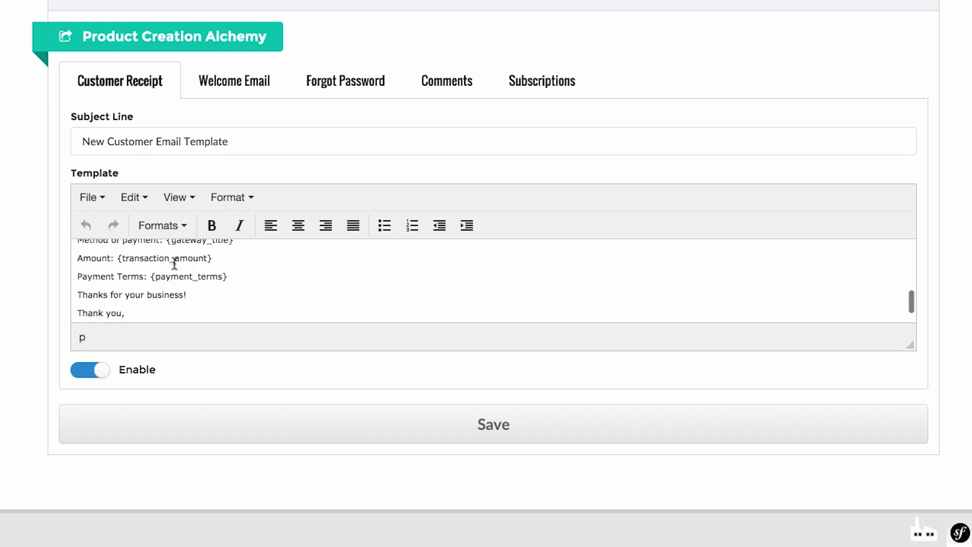
{"action": "scroll", "coordinate": [174, 262], "scroll_direction": "up", "scroll_amount": 10}
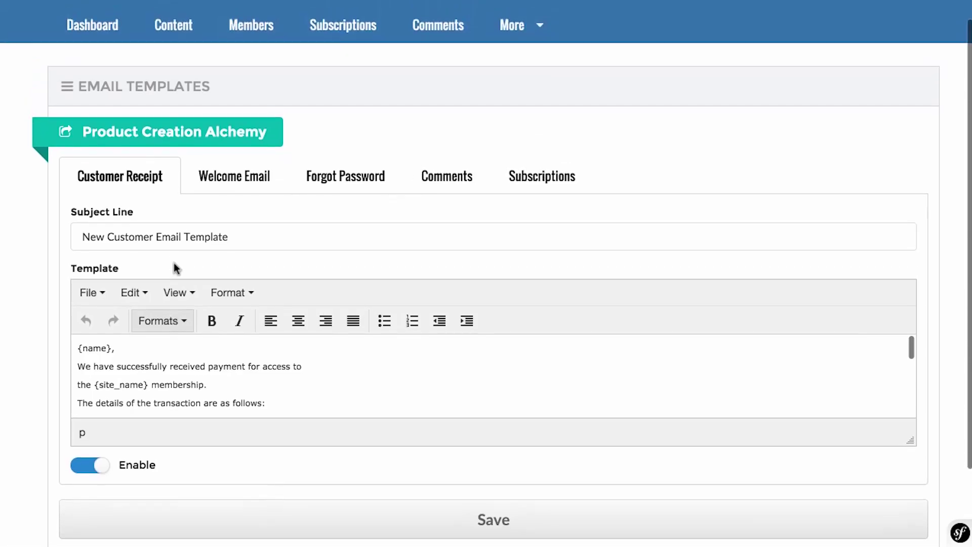
{"action": "left_click", "coordinate": [237, 180]}
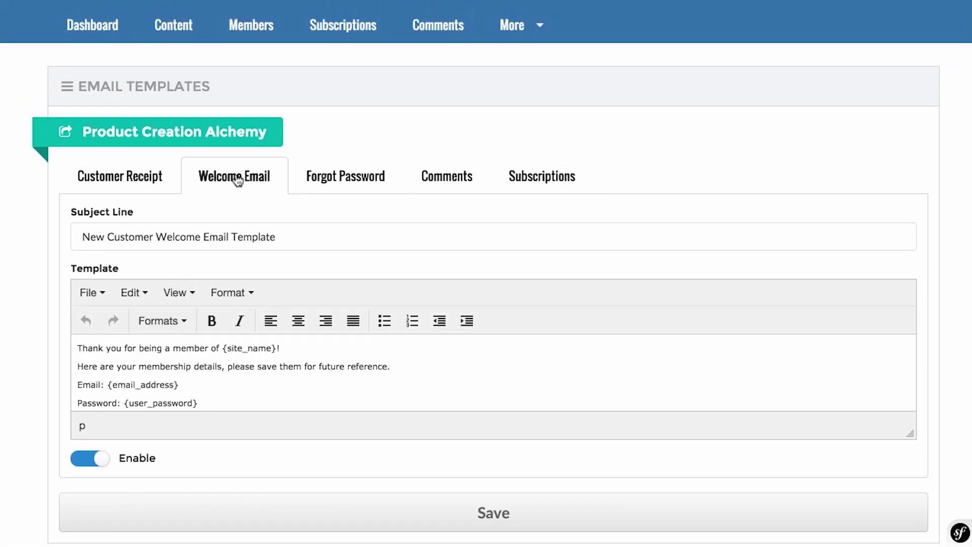
Review the Forgot Password, Comments and Subscriptions templates, ending back on Welcome Email.
{"action": "scroll", "coordinate": [228, 390], "scroll_direction": "down", "scroll_amount": 3}
{"action": "scroll", "coordinate": [228, 388], "scroll_direction": "up", "scroll_amount": 5}
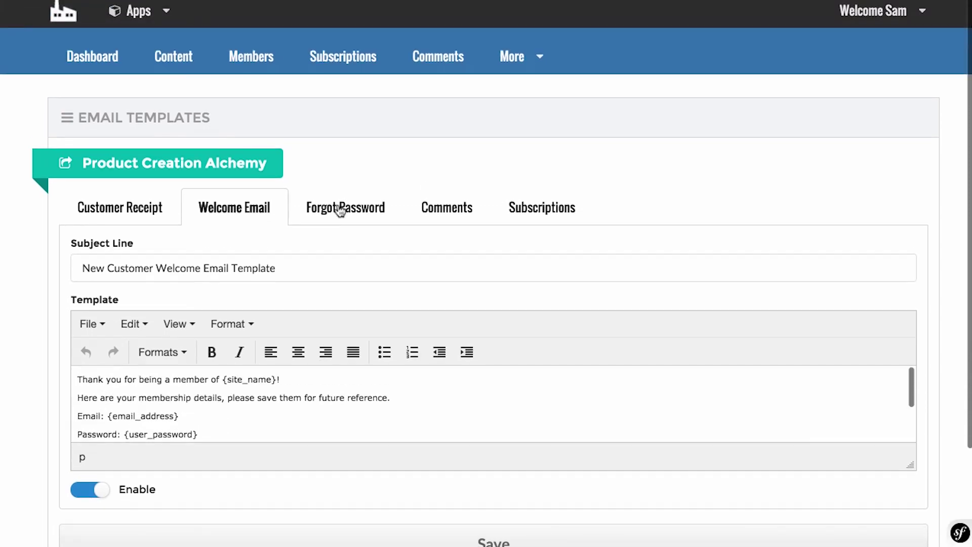
{"action": "left_click", "coordinate": [340, 209]}
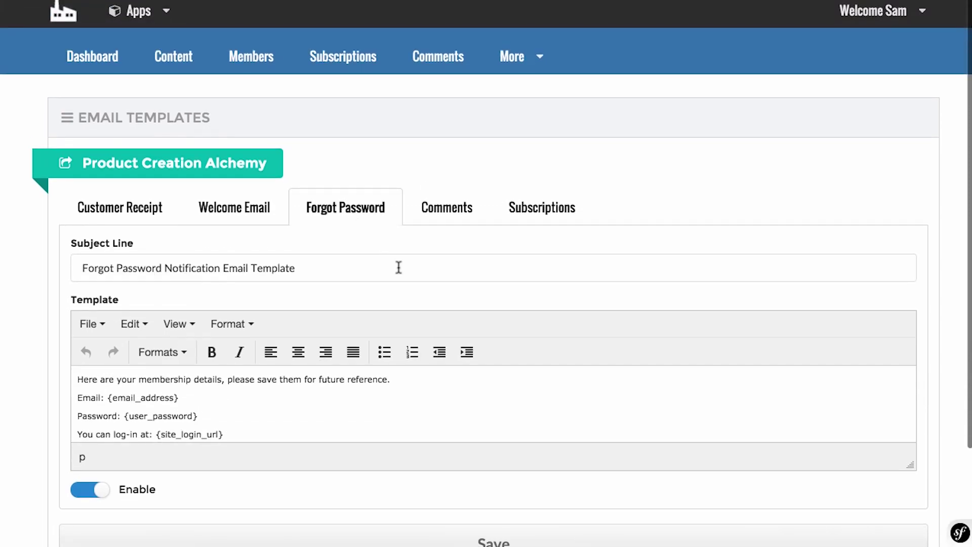
{"action": "left_click", "coordinate": [456, 200]}
{"action": "left_click", "coordinate": [559, 206]}
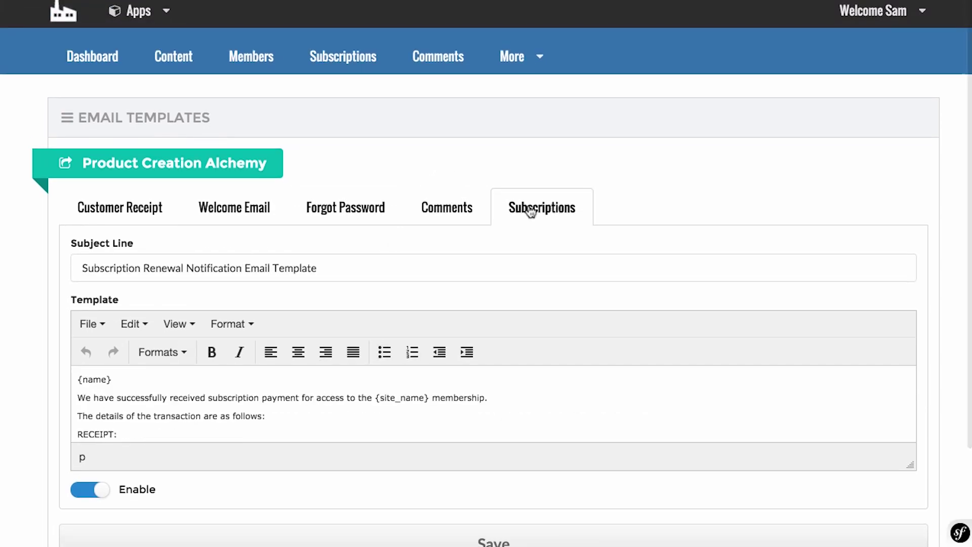
{"action": "left_click", "coordinate": [234, 206]}
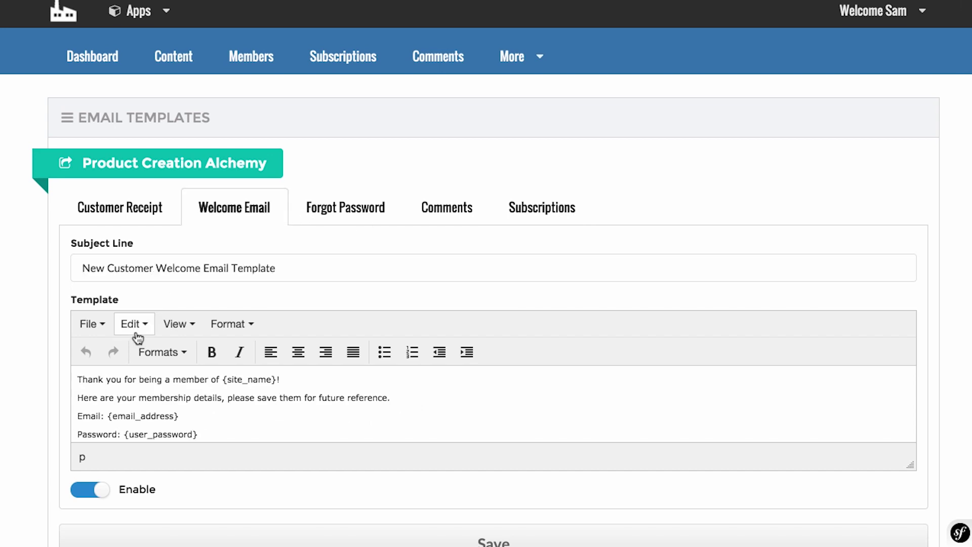
{"action": "scroll", "coordinate": [135, 336], "scroll_direction": "down", "scroll_amount": 5}
{"action": "scroll", "coordinate": [186, 375], "scroll_direction": "up", "scroll_amount": 3}
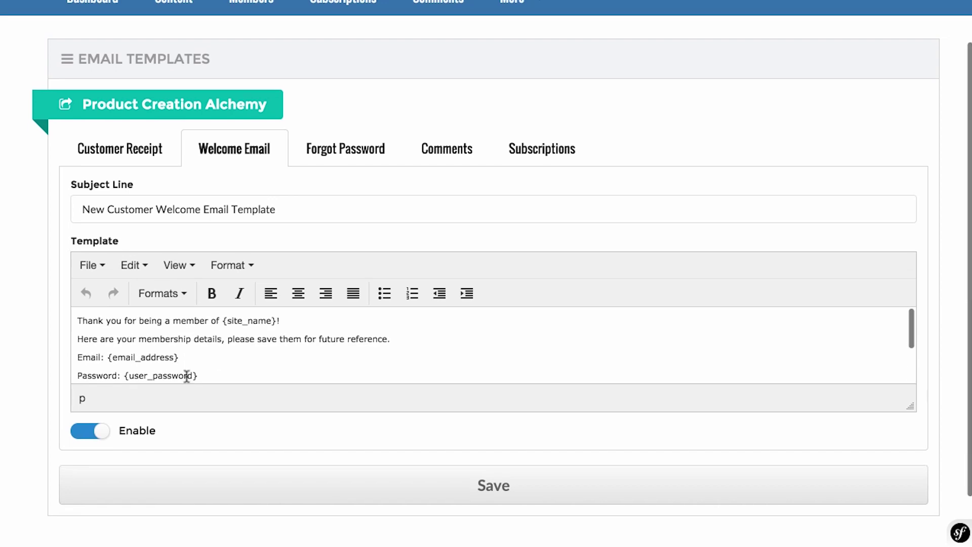
{"action": "scroll", "coordinate": [187, 376], "scroll_direction": "up", "scroll_amount": 2}
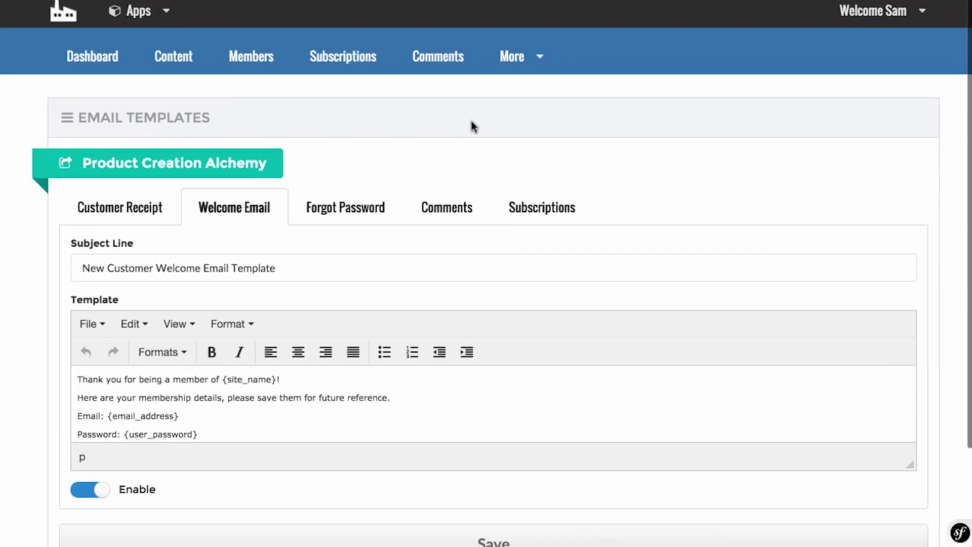
{"action": "left_click", "coordinate": [537, 64]}
{"action": "scroll", "coordinate": [584, 276], "scroll_direction": "down", "scroll_amount": 2}
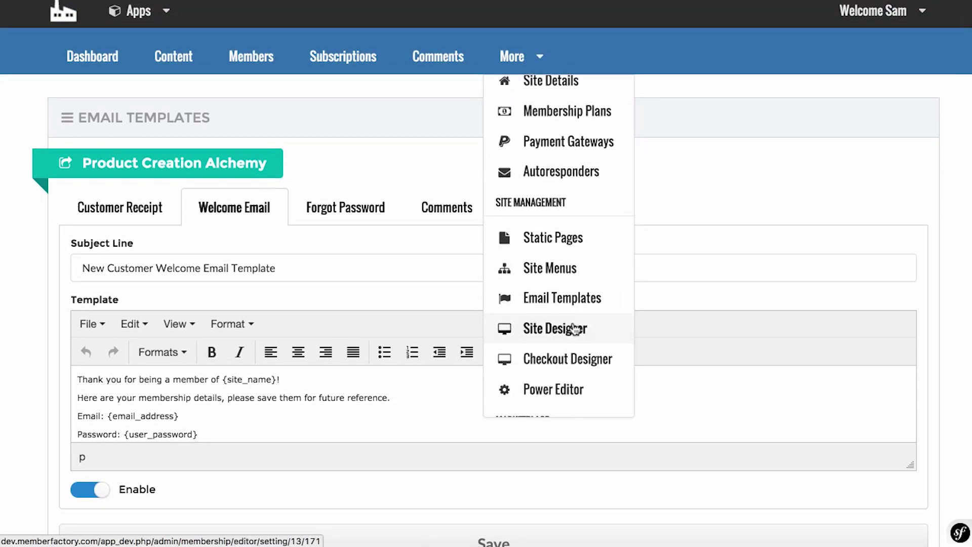
In Site Designer, set the Top Background Color to red.
{"action": "left_click", "coordinate": [575, 329]}
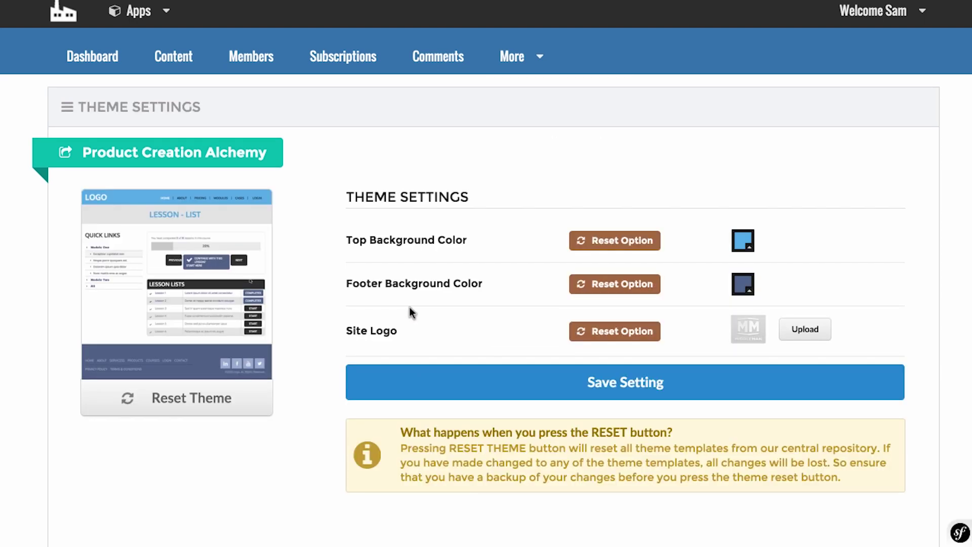
{"action": "left_click", "coordinate": [742, 240]}
{"action": "left_click", "coordinate": [582, 290]}
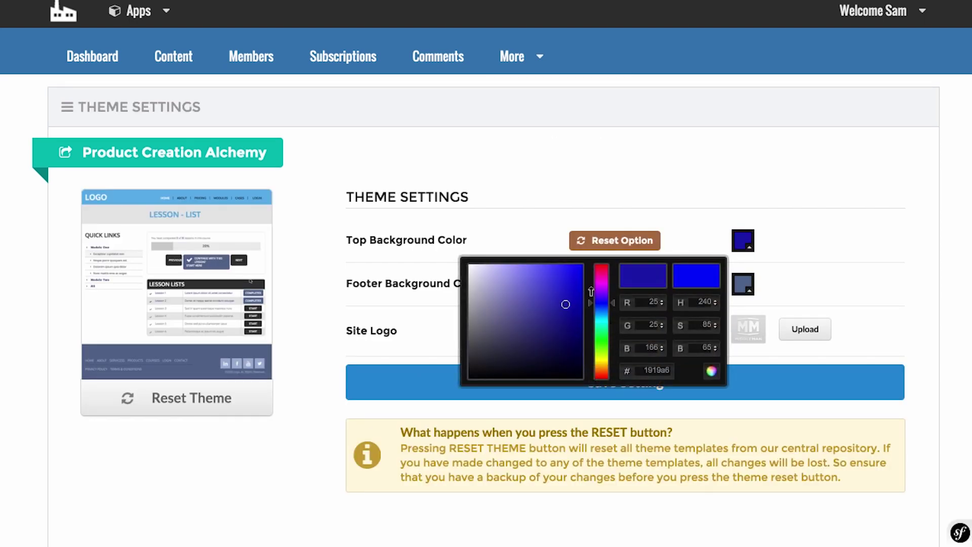
{"action": "left_click_drag", "start_coordinate": [597, 304], "coordinate": [601, 263]}
{"action": "left_click", "coordinate": [582, 265]}
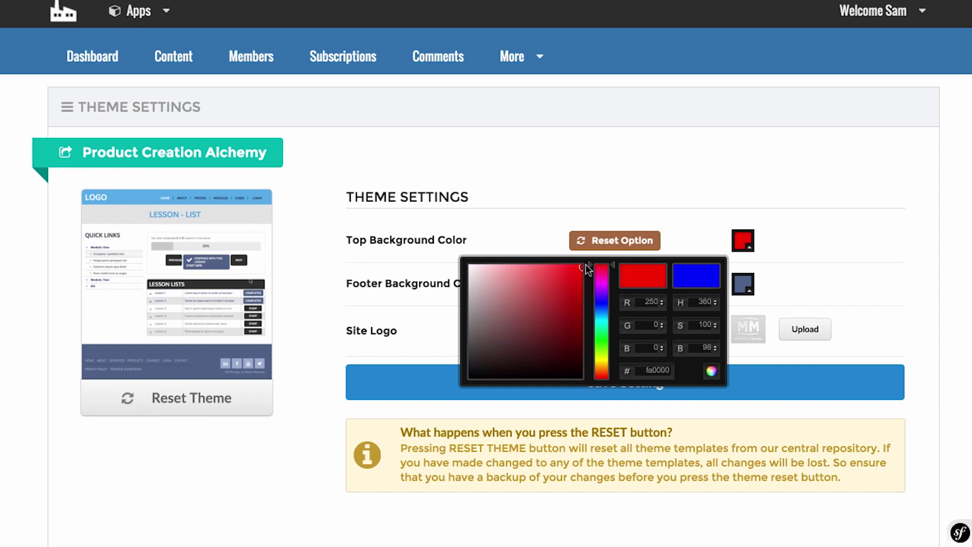
{"action": "left_click", "coordinate": [615, 189]}
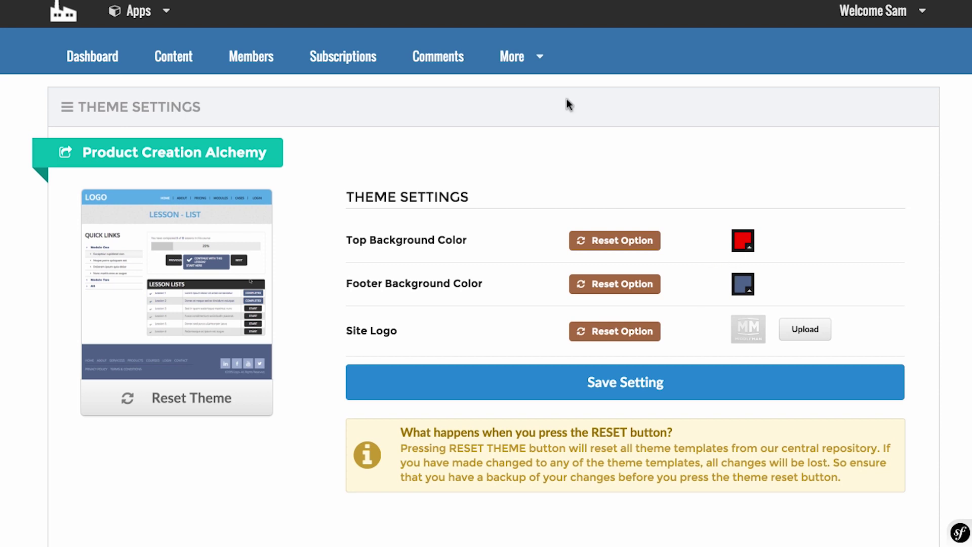
{"action": "left_click", "coordinate": [522, 56]}
{"action": "scroll", "coordinate": [557, 213], "scroll_direction": "down", "scroll_amount": 1}
{"action": "scroll", "coordinate": [555, 213], "scroll_direction": "down", "scroll_amount": 3}
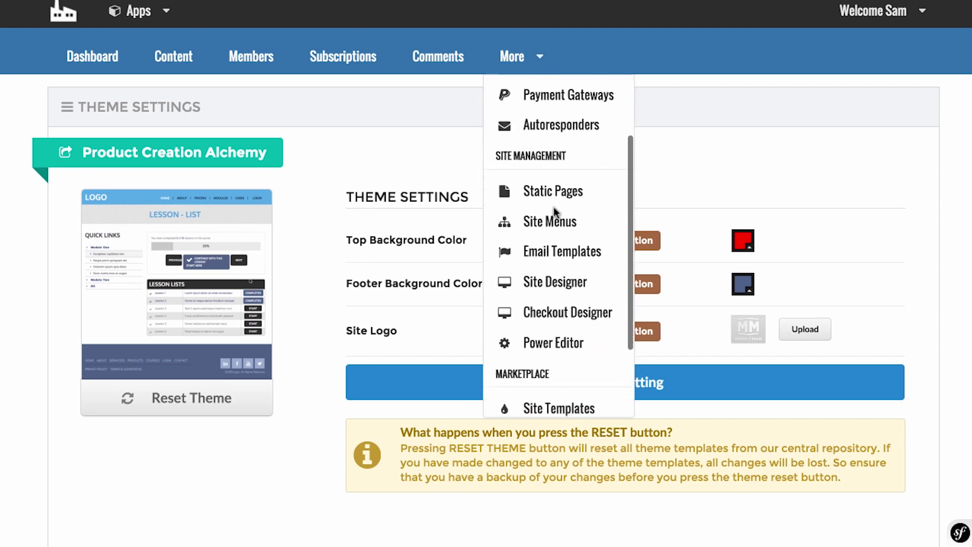
Open the Checkout Designer and look over its settings.
{"action": "left_click", "coordinate": [568, 294]}
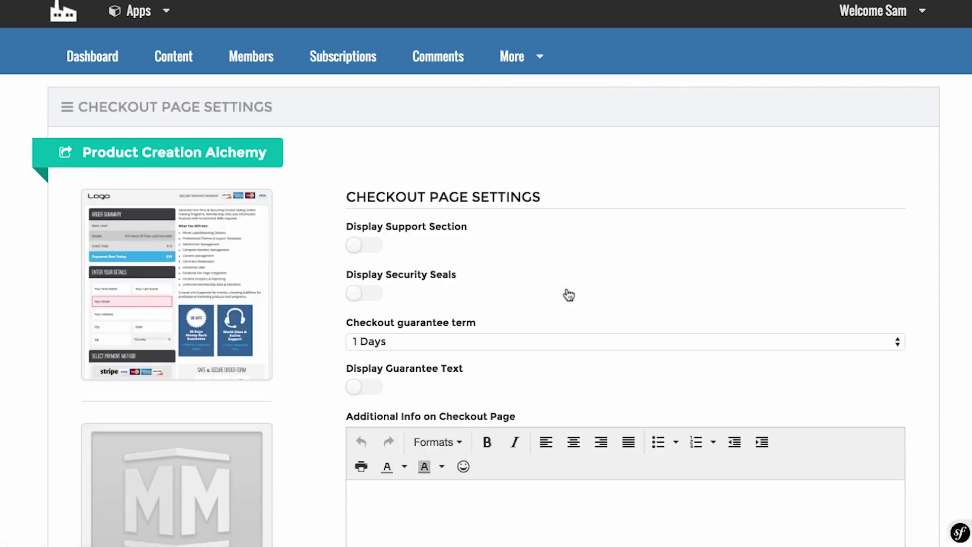
{"action": "scroll", "coordinate": [568, 295], "scroll_direction": "down", "scroll_amount": 3}
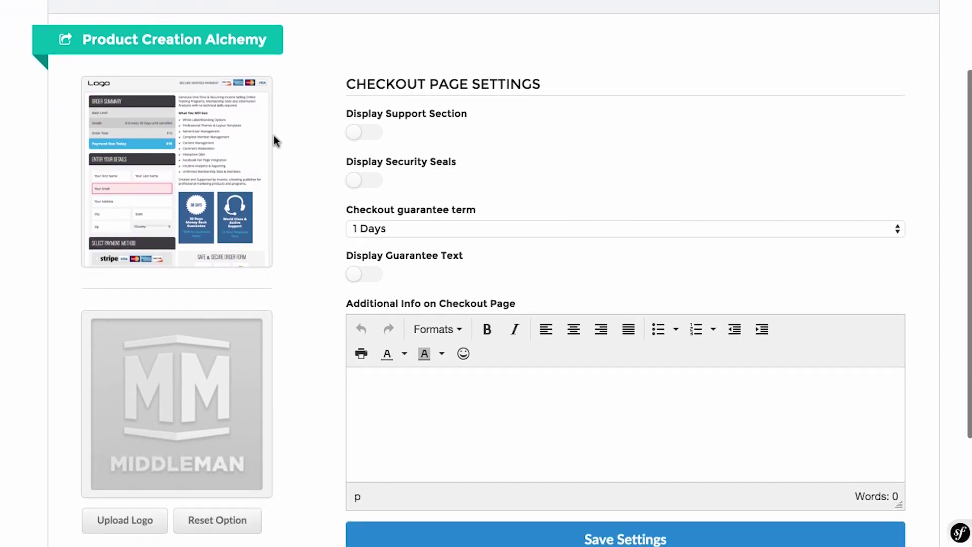
{"action": "scroll", "coordinate": [216, 168], "scroll_direction": "down", "scroll_amount": 2}
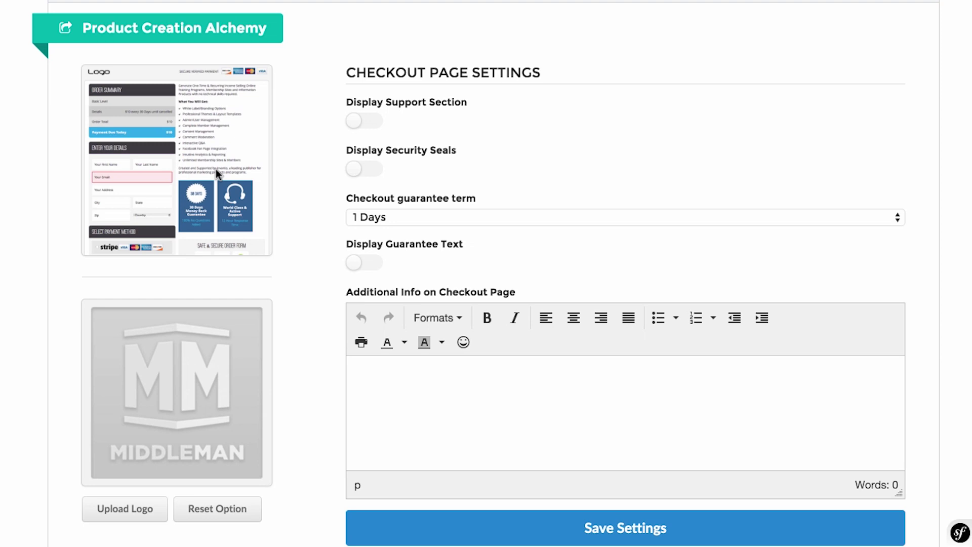
{"action": "scroll", "coordinate": [113, 216], "scroll_direction": "up", "scroll_amount": 1}
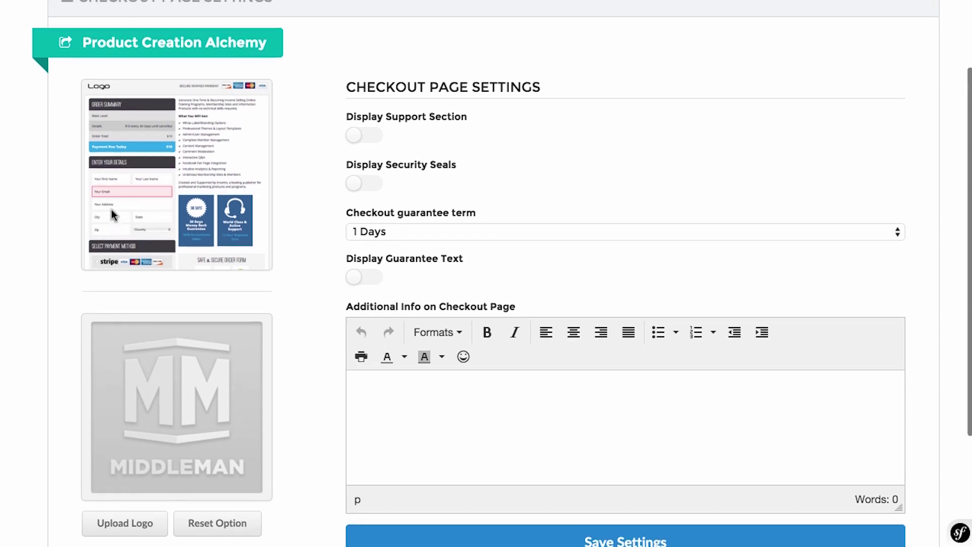
{"action": "scroll", "coordinate": [164, 227], "scroll_direction": "up", "scroll_amount": 2}
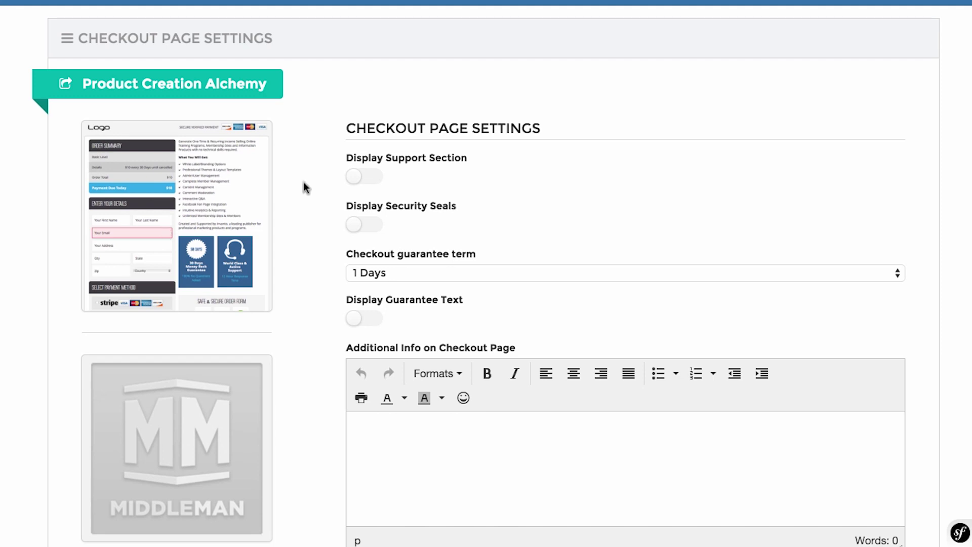
{"action": "scroll", "coordinate": [596, 209], "scroll_direction": "down", "scroll_amount": 5}
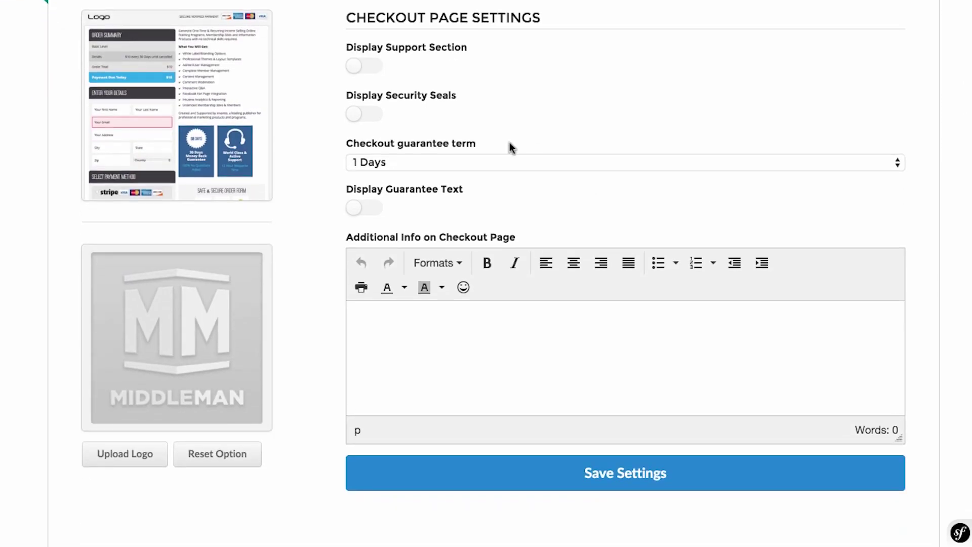
Turn on Display Support Section, Security Seals and Guarantee Text, keeping a 1 Days term.
{"action": "left_click", "coordinate": [355, 65]}
{"action": "left_click", "coordinate": [365, 114]}
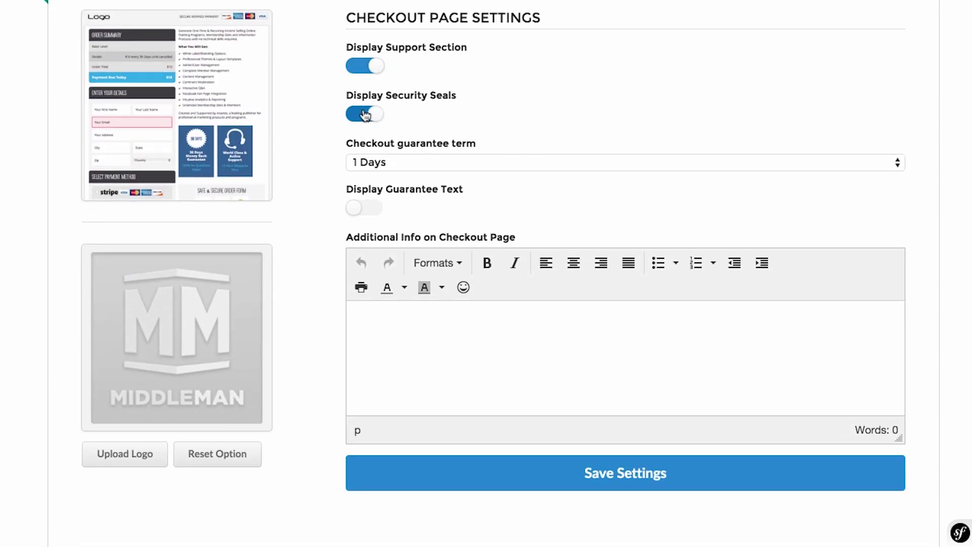
{"action": "left_click", "coordinate": [369, 219]}
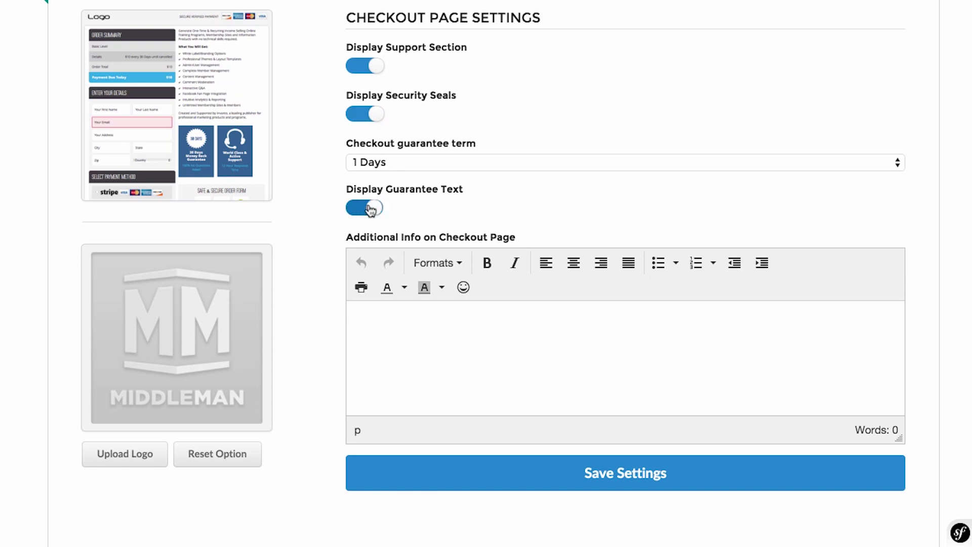
{"action": "left_click", "coordinate": [448, 161]}
{"action": "left_click", "coordinate": [491, 108]}
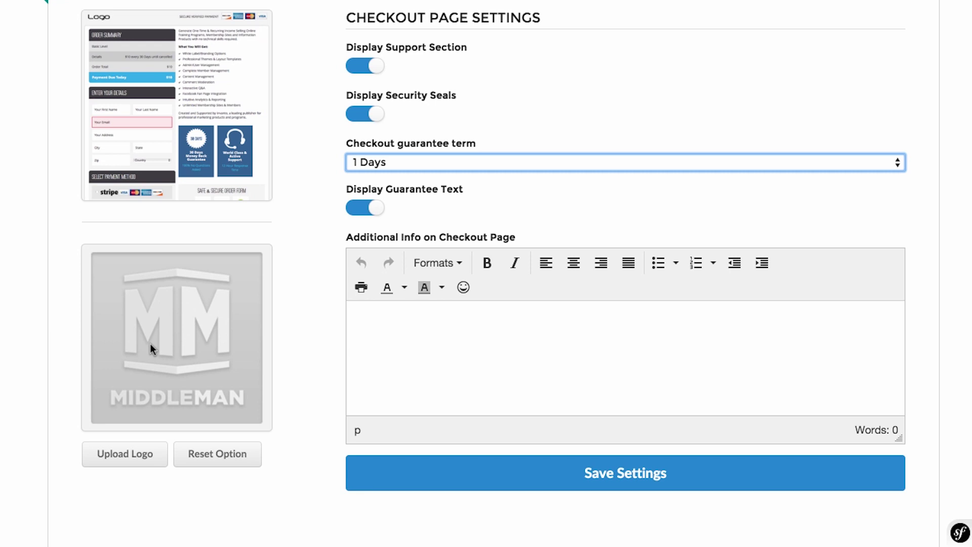
{"action": "left_click", "coordinate": [133, 469]}
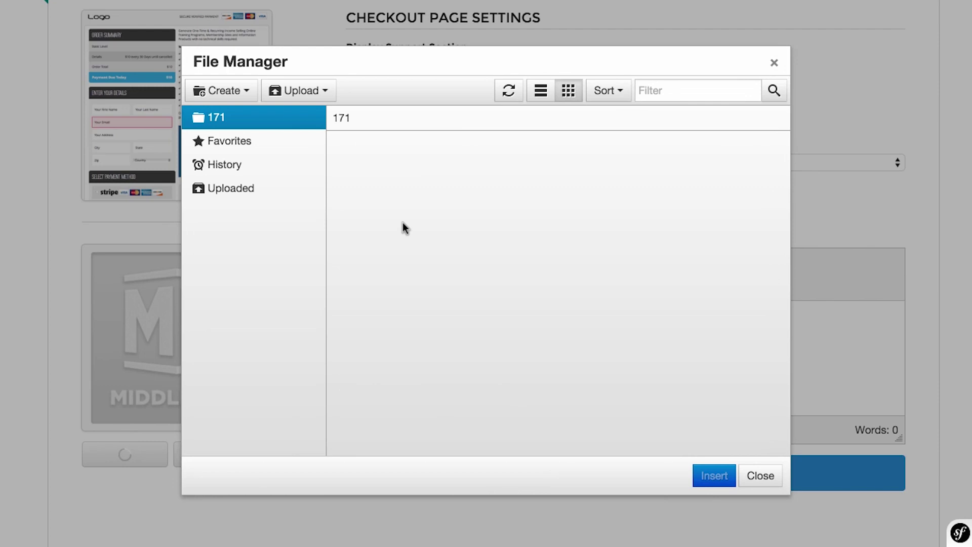
Upload the man's portrait photo and insert it as the checkout logo.
{"action": "left_click", "coordinate": [319, 94]}
{"action": "left_click", "coordinate": [318, 122]}
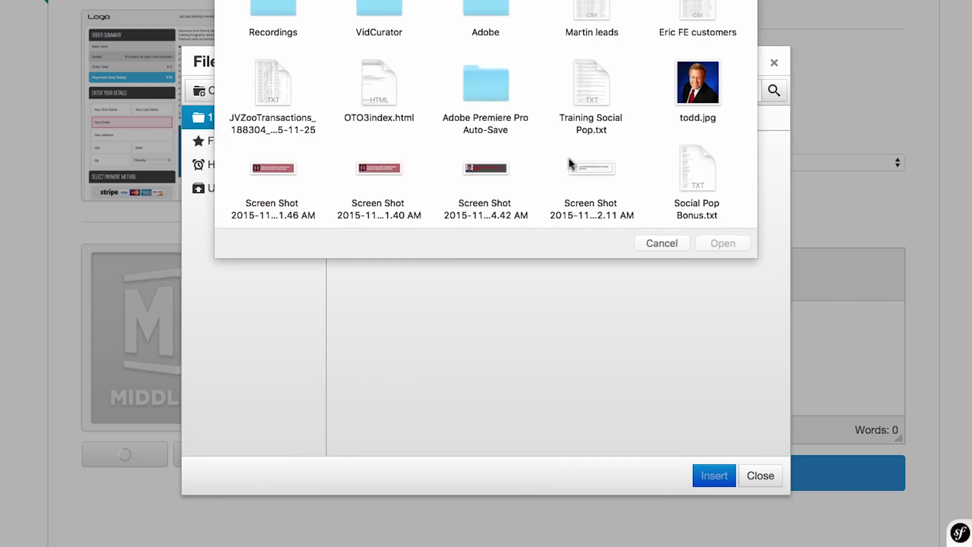
{"action": "scroll", "coordinate": [569, 160], "scroll_direction": "down", "scroll_amount": 5}
{"action": "left_click", "coordinate": [497, 98]}
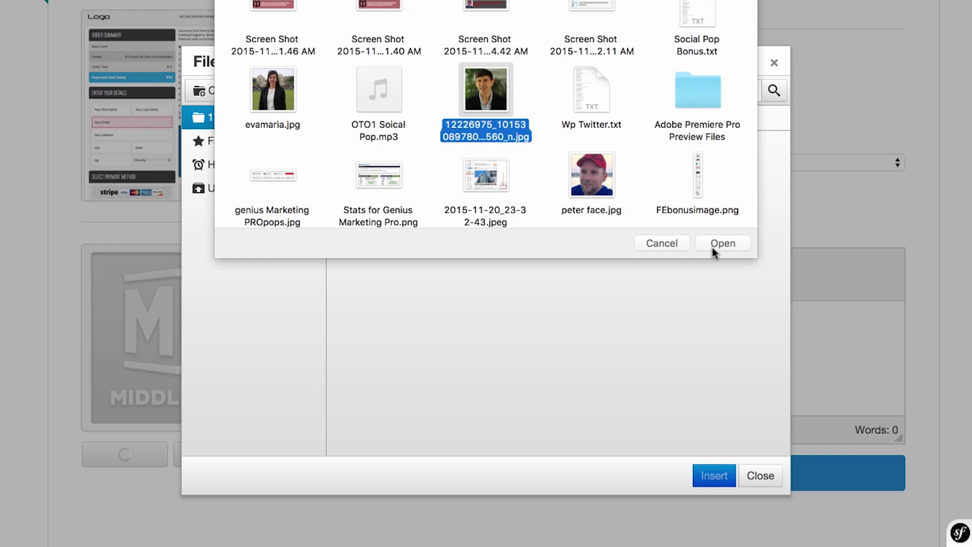
{"action": "left_click", "coordinate": [713, 248]}
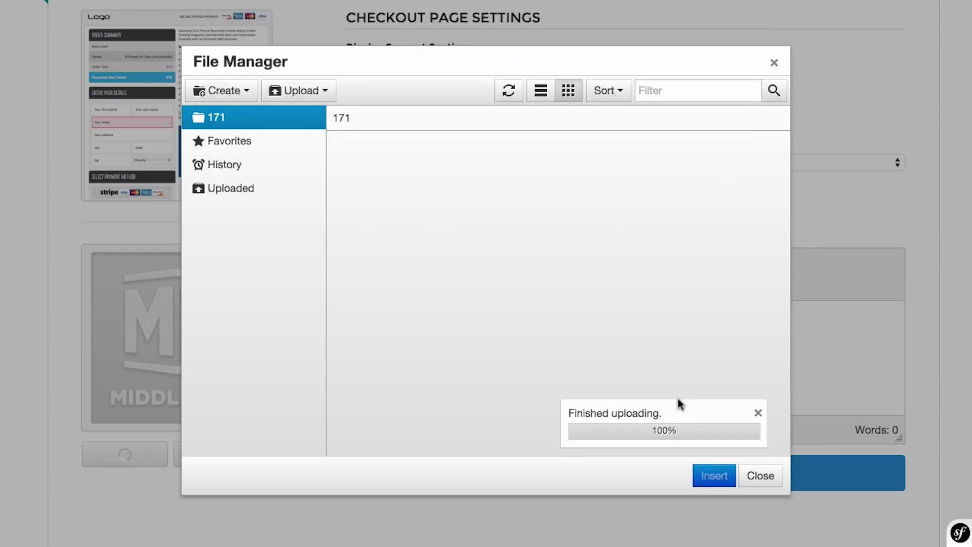
{"action": "left_click", "coordinate": [708, 477]}
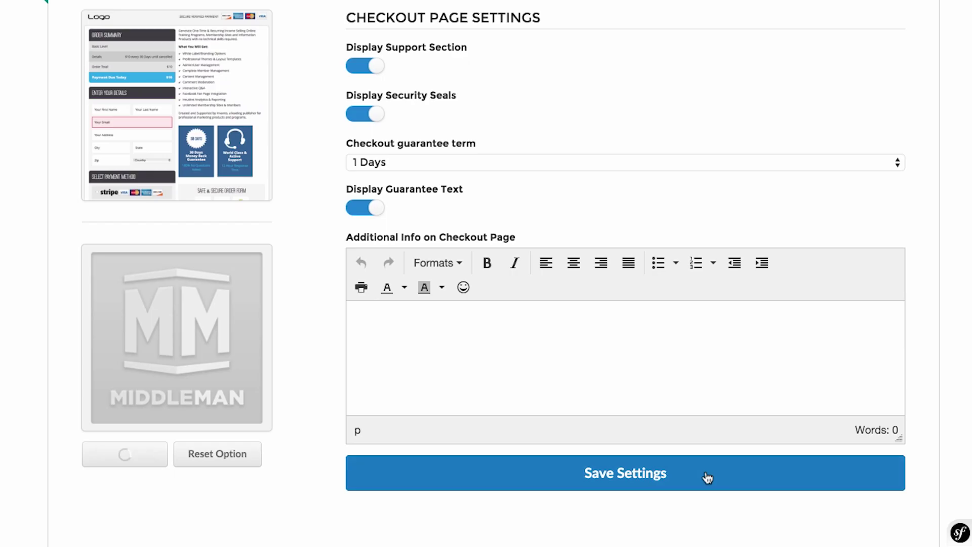
Save the Checkout Page Settings with the new logo.
{"action": "scroll", "coordinate": [342, 457], "scroll_direction": "up", "scroll_amount": 1}
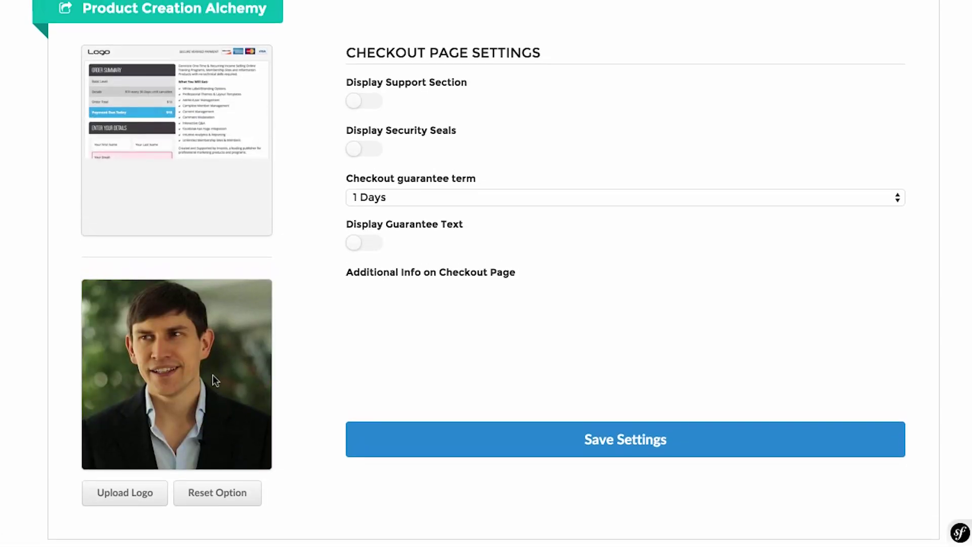
{"action": "scroll", "coordinate": [291, 372], "scroll_direction": "down", "scroll_amount": 1}
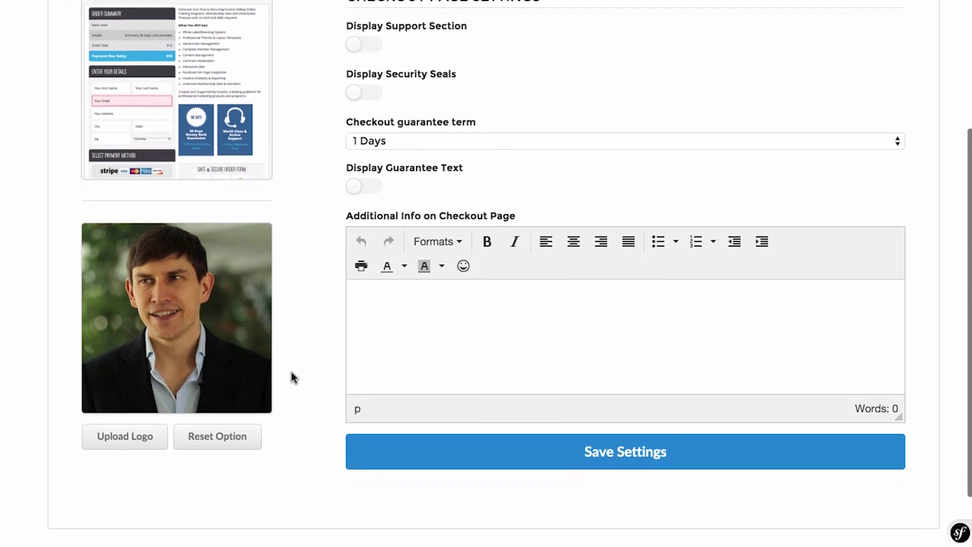
{"action": "left_click", "coordinate": [425, 350]}
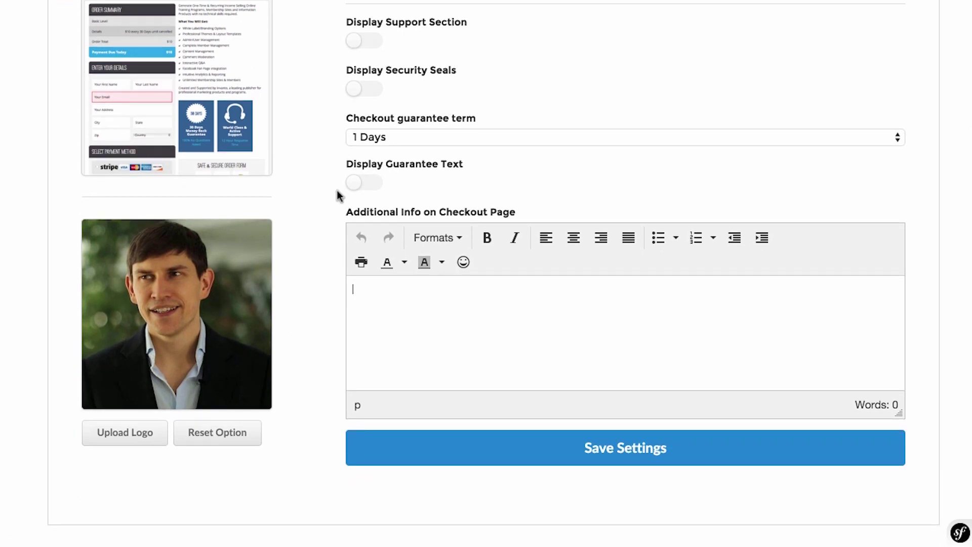
{"action": "scroll", "coordinate": [265, 113], "scroll_direction": "up", "scroll_amount": 1}
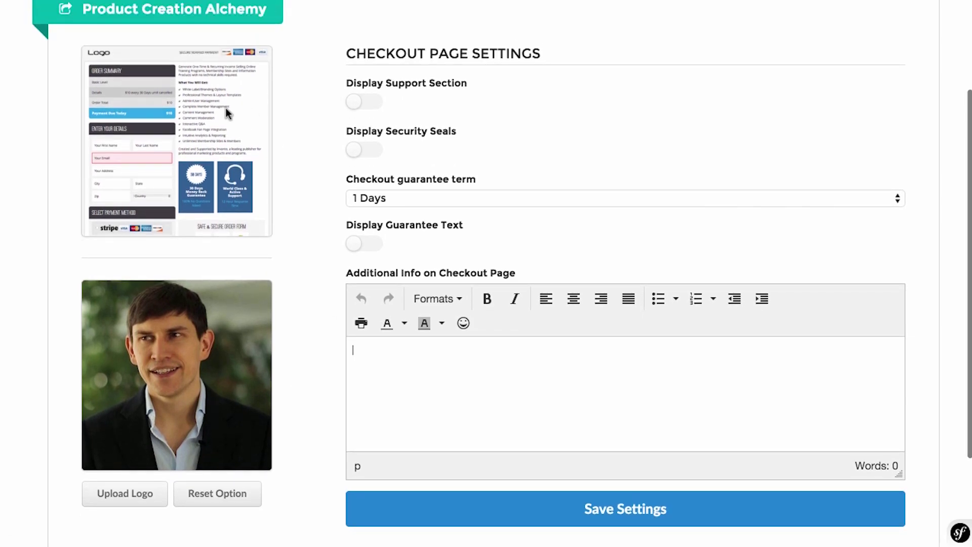
{"action": "scroll", "coordinate": [284, 278], "scroll_direction": "down", "scroll_amount": 2}
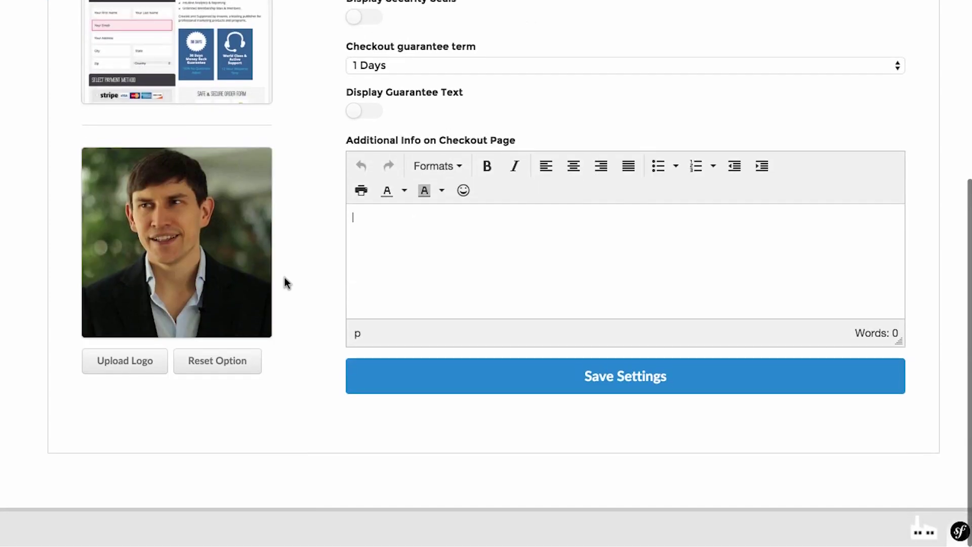
{"action": "left_click", "coordinate": [473, 390]}
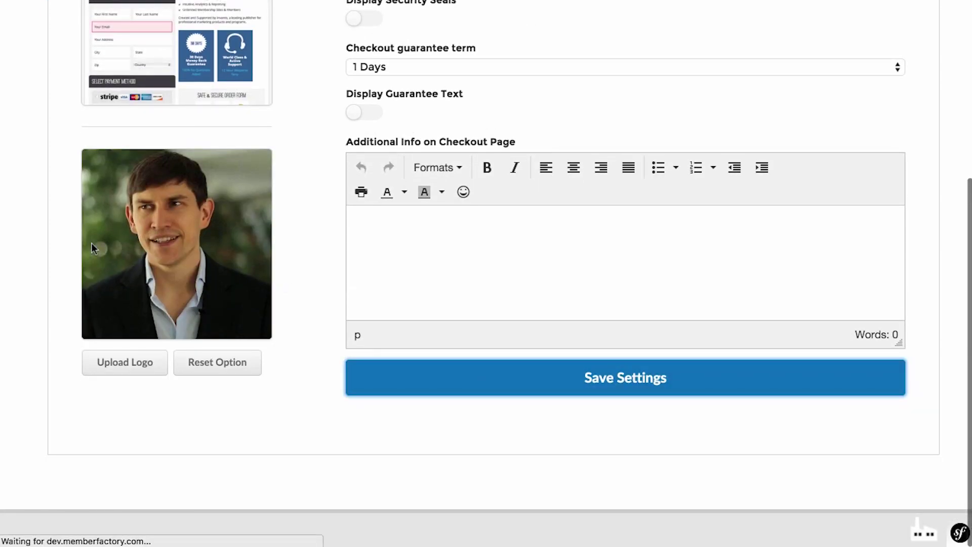
{"action": "scroll", "coordinate": [366, 204], "scroll_direction": "down", "scroll_amount": 1}
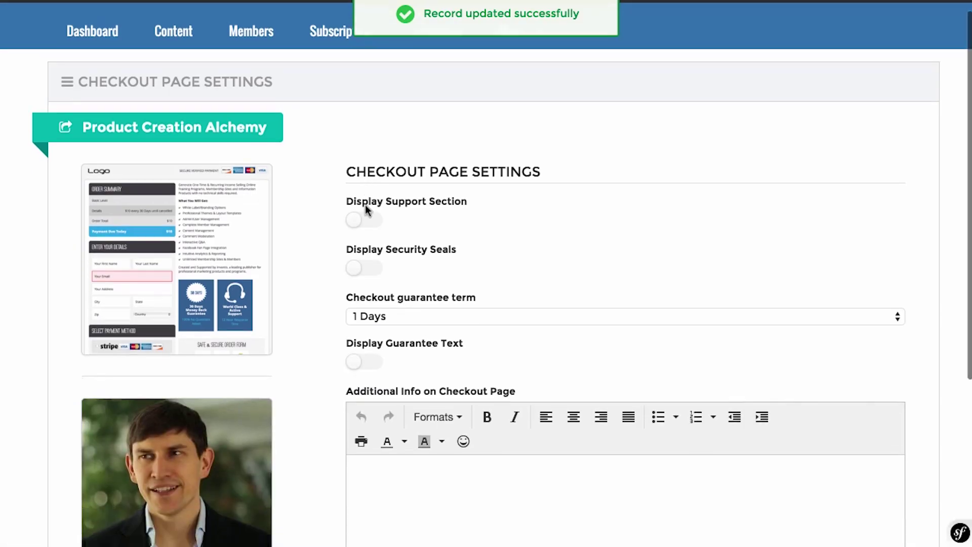
{"action": "scroll", "coordinate": [335, 246], "scroll_direction": "up", "scroll_amount": 1}
{"action": "left_click", "coordinate": [514, 55]}
{"action": "scroll", "coordinate": [561, 256], "scroll_direction": "down", "scroll_amount": 2}
{"action": "scroll", "coordinate": [561, 257], "scroll_direction": "down", "scroll_amount": 3}
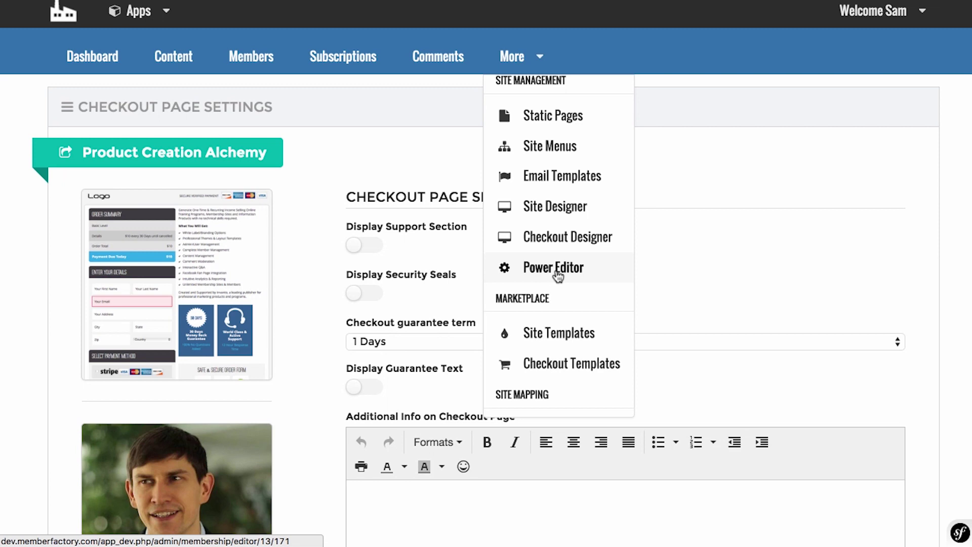
Open the Power Editor and review the index.html.twig layout template code.
{"action": "left_click", "coordinate": [558, 276]}
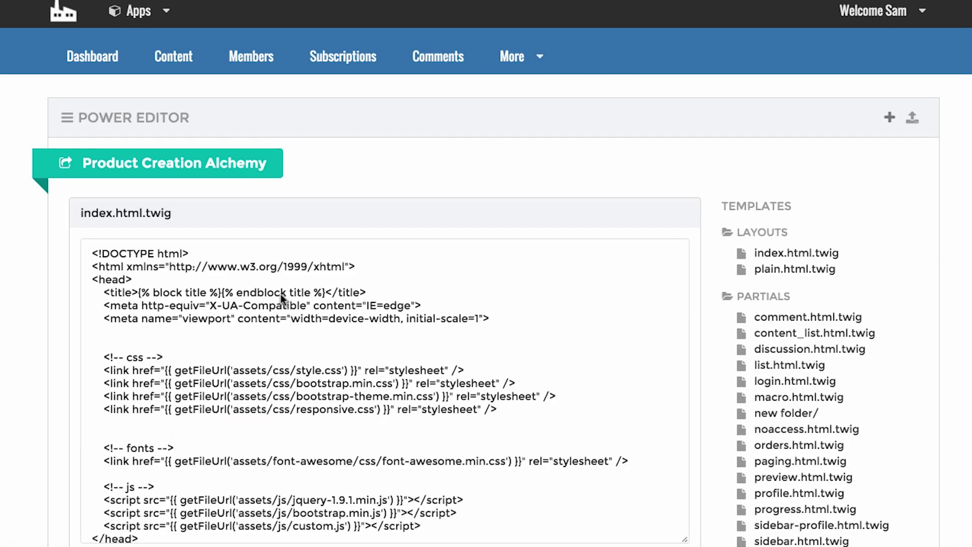
{"action": "scroll", "coordinate": [5, 357], "scroll_direction": "down", "scroll_amount": 3}
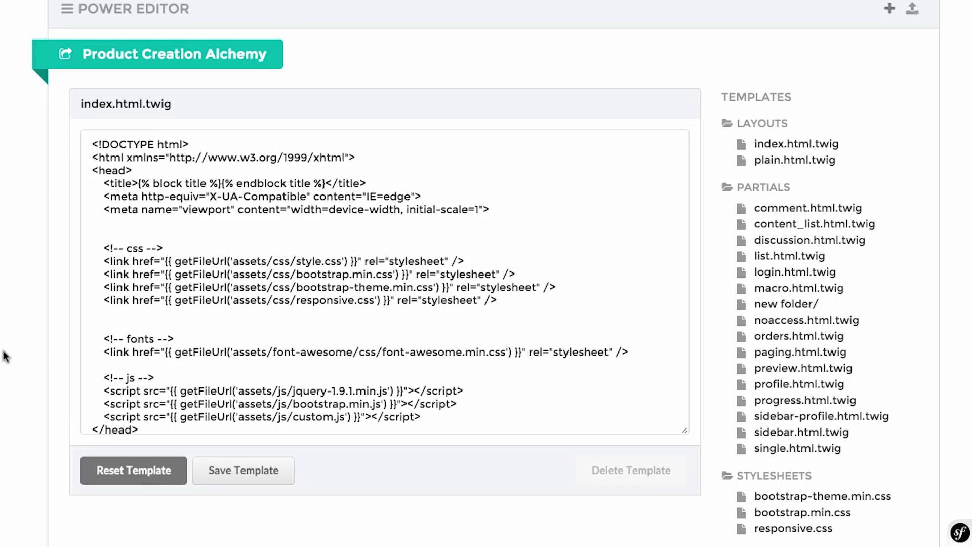
{"action": "scroll", "coordinate": [5, 357], "scroll_direction": "up", "scroll_amount": 1}
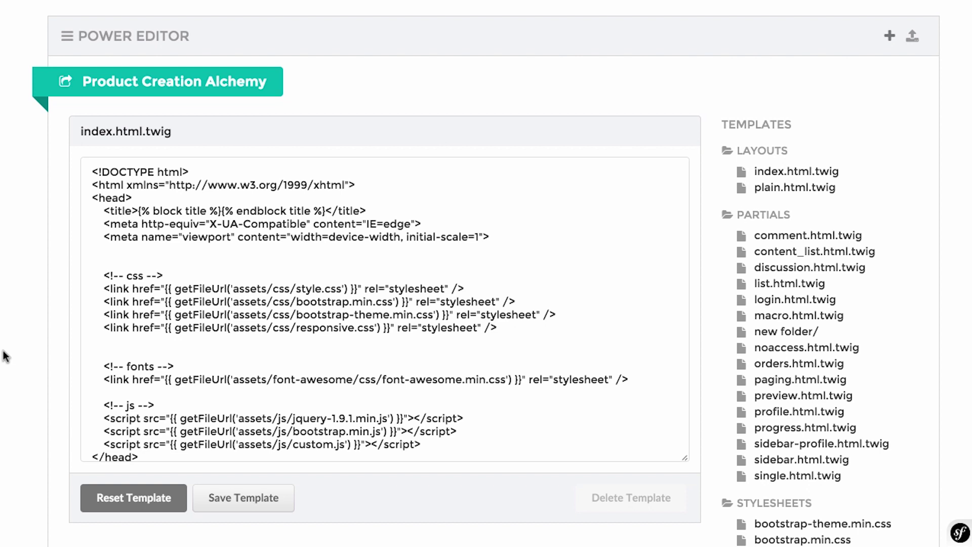
{"action": "scroll", "coordinate": [6, 357], "scroll_direction": "up", "scroll_amount": 3}
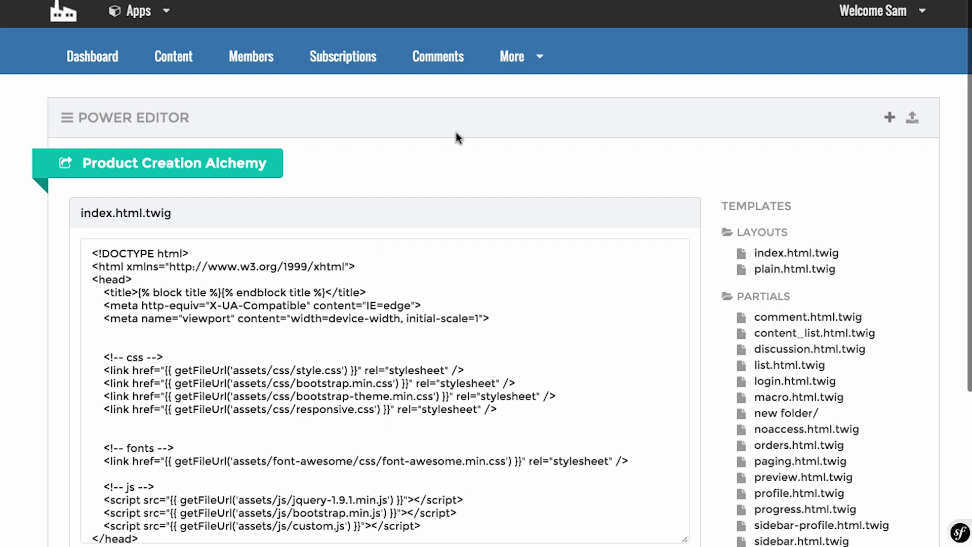
{"action": "left_click", "coordinate": [539, 57]}
{"action": "left_click", "coordinate": [560, 317]}
{"action": "left_click", "coordinate": [534, 58]}
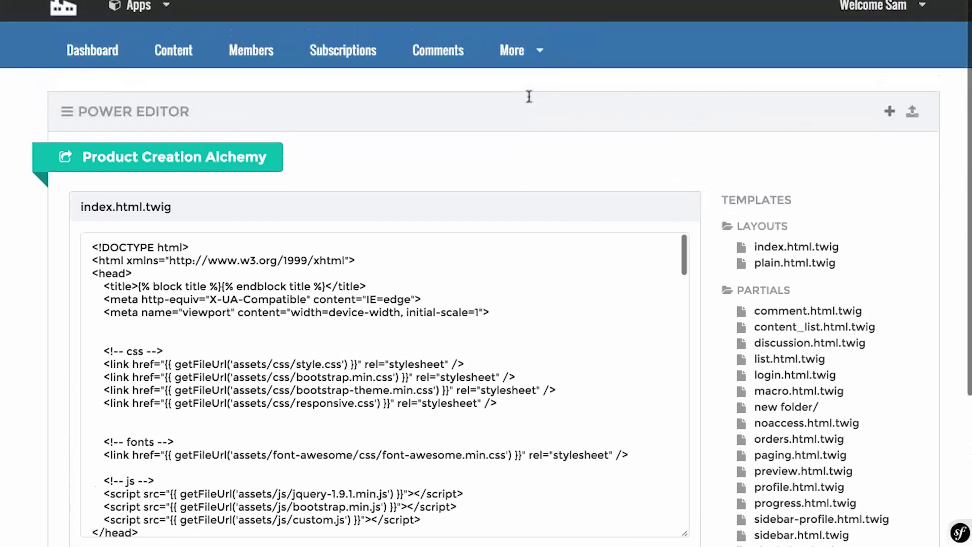
{"action": "left_click", "coordinate": [527, 51]}
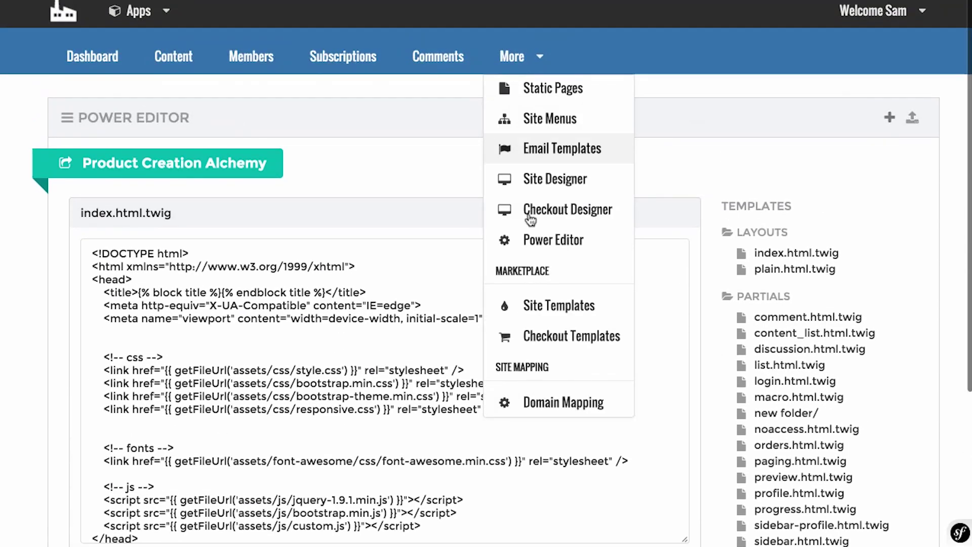
Browse the Site Template Marketplace's 12 templates, with mosaic marked active.
{"action": "left_click", "coordinate": [560, 306]}
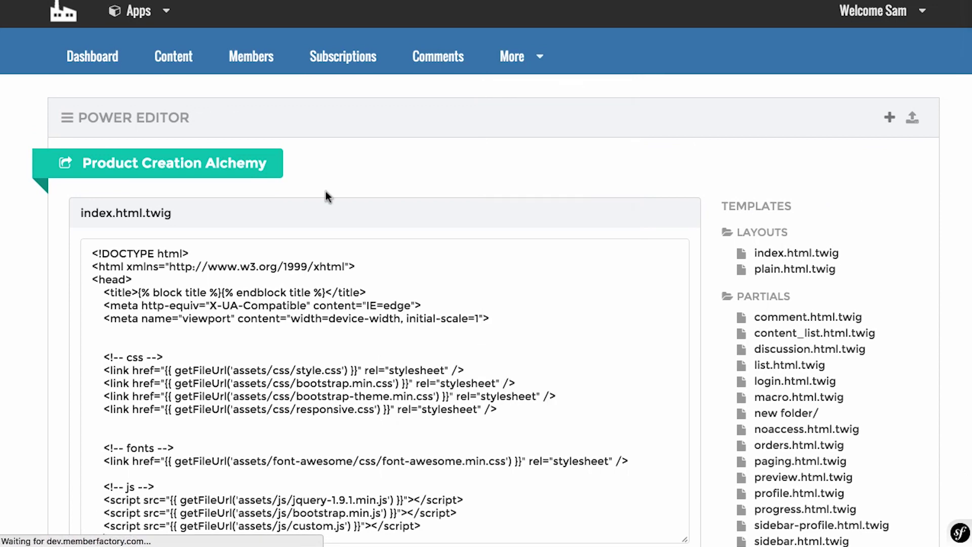
{"action": "scroll", "coordinate": [327, 191], "scroll_direction": "down", "scroll_amount": 1}
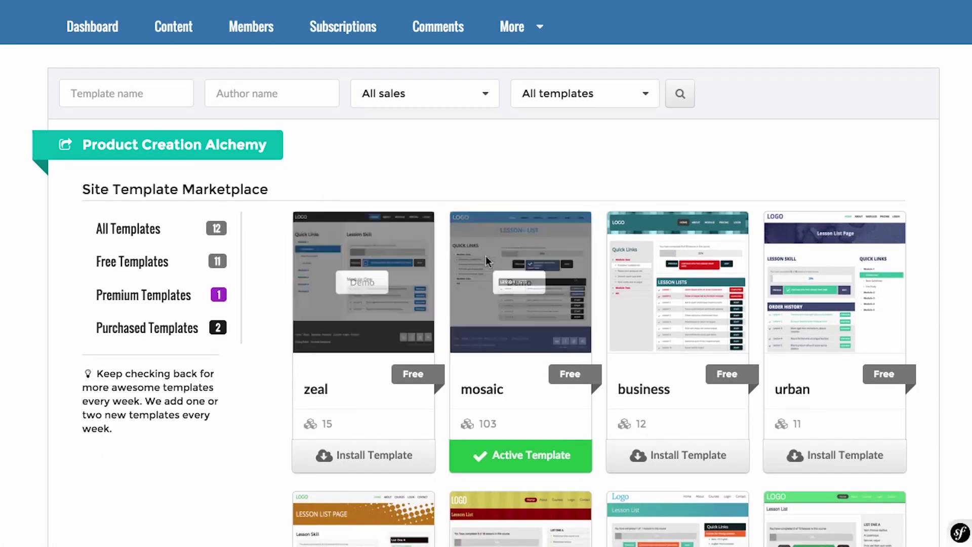
{"action": "scroll", "coordinate": [486, 259], "scroll_direction": "down", "scroll_amount": 3}
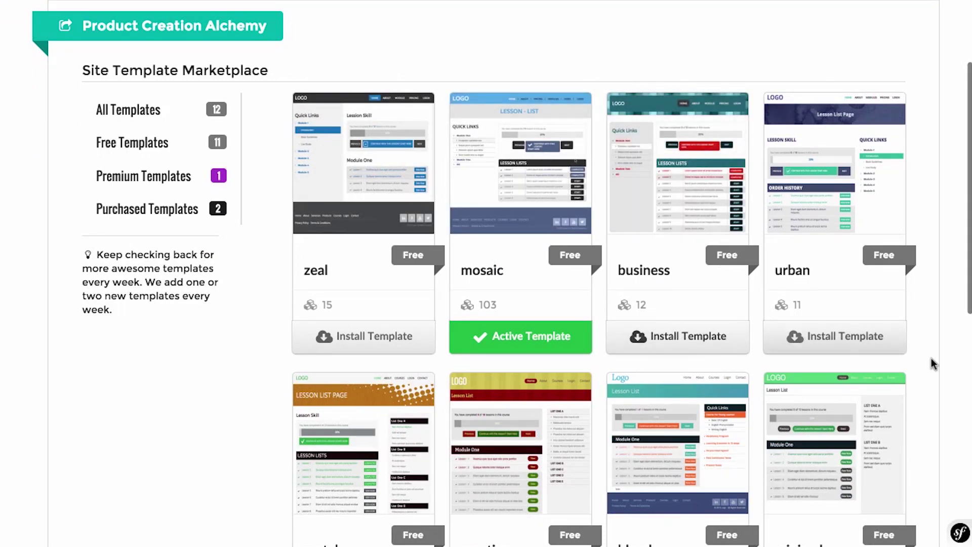
{"action": "scroll", "coordinate": [931, 360], "scroll_direction": "down", "scroll_amount": 3}
{"action": "scroll", "coordinate": [933, 362], "scroll_direction": "down", "scroll_amount": 2}
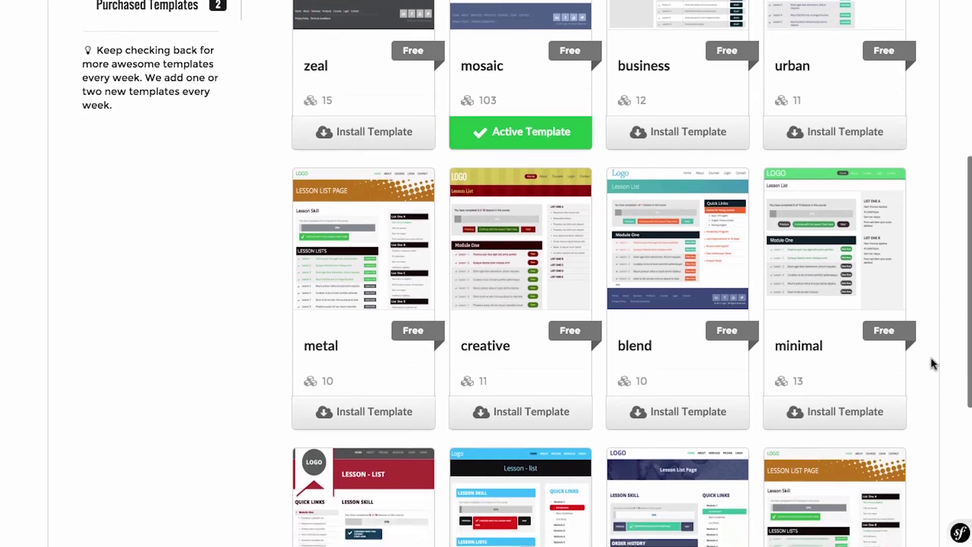
{"action": "scroll", "coordinate": [934, 362], "scroll_direction": "down", "scroll_amount": 3}
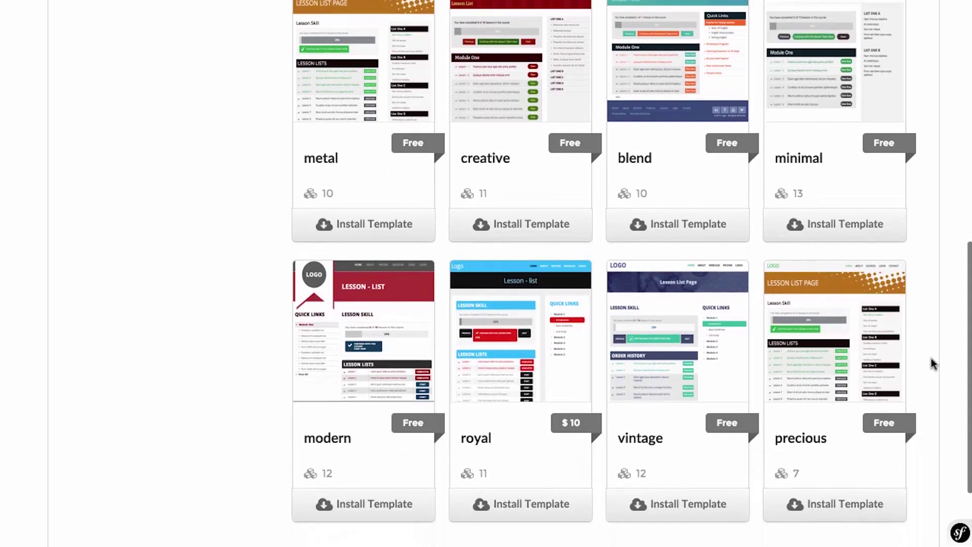
{"action": "scroll", "coordinate": [931, 357], "scroll_direction": "down", "scroll_amount": 2}
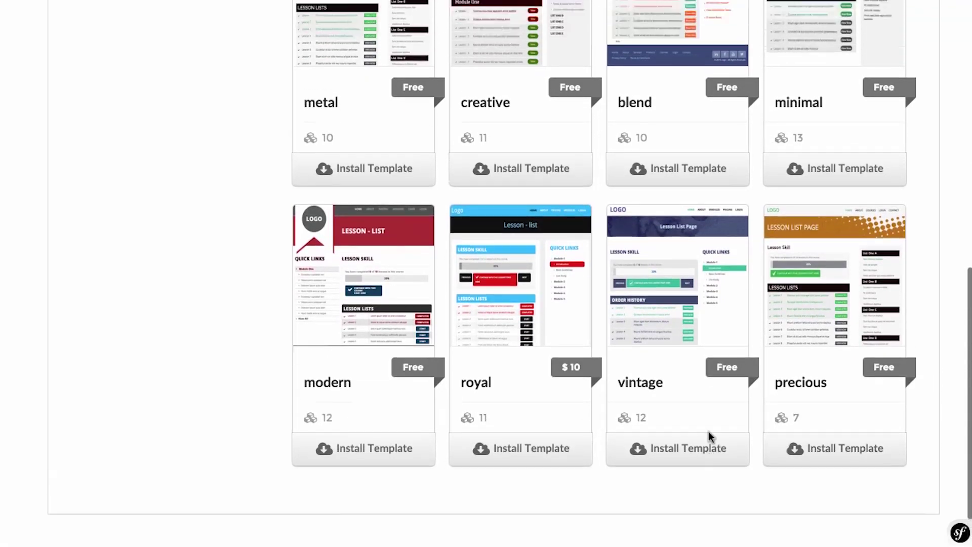
{"action": "scroll", "coordinate": [709, 436], "scroll_direction": "up", "scroll_amount": 4}
{"action": "scroll", "coordinate": [276, 347], "scroll_direction": "up", "scroll_amount": 6}
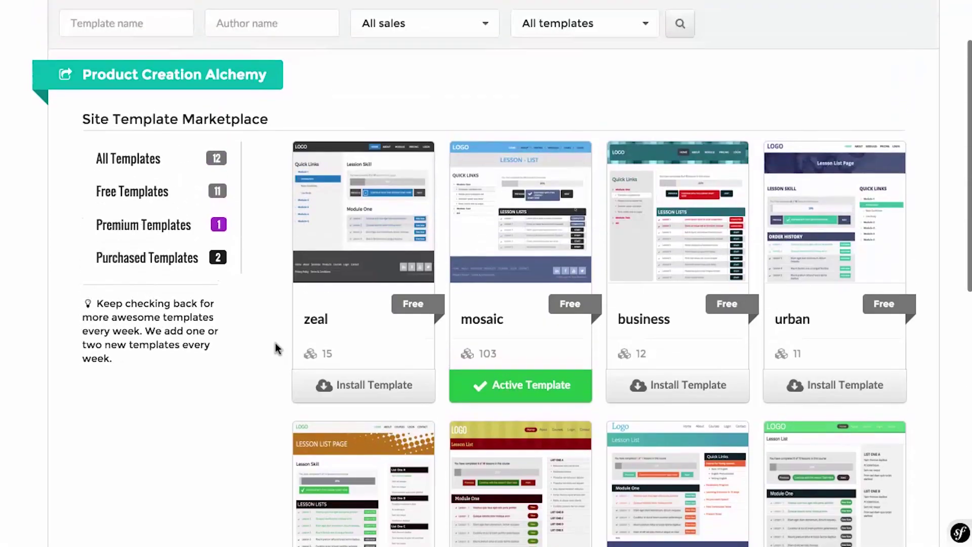
{"action": "scroll", "coordinate": [276, 348], "scroll_direction": "down", "scroll_amount": 7}
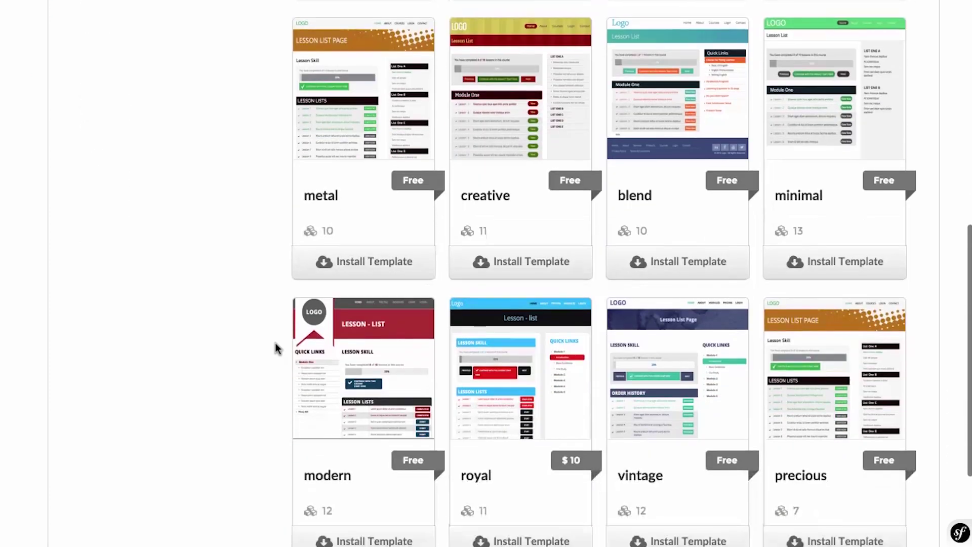
{"action": "scroll", "coordinate": [276, 348], "scroll_direction": "down", "scroll_amount": 1}
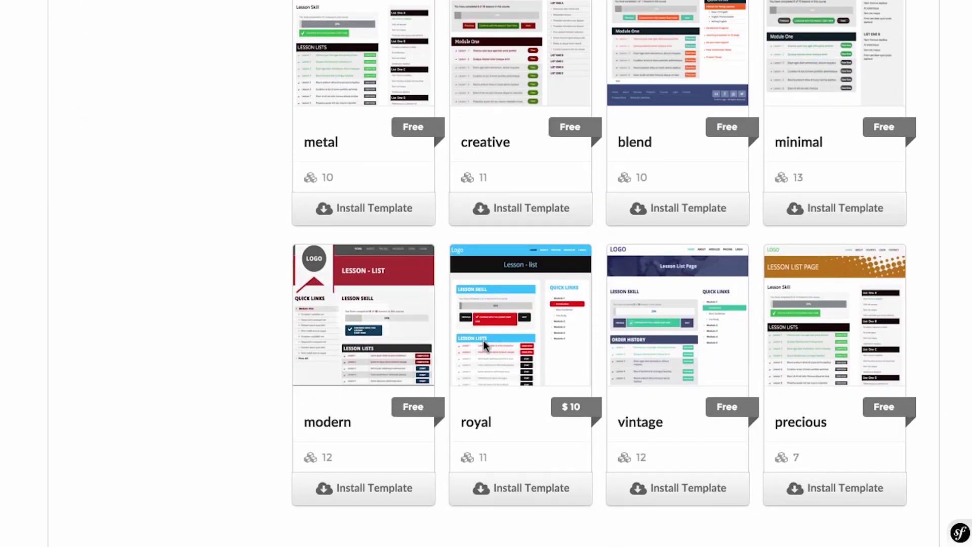
Switch to the checkout template marketplace.
{"action": "mouse_move", "coordinate": [842, 348]}
{"action": "scroll", "coordinate": [843, 348], "scroll_direction": "up", "scroll_amount": 10}
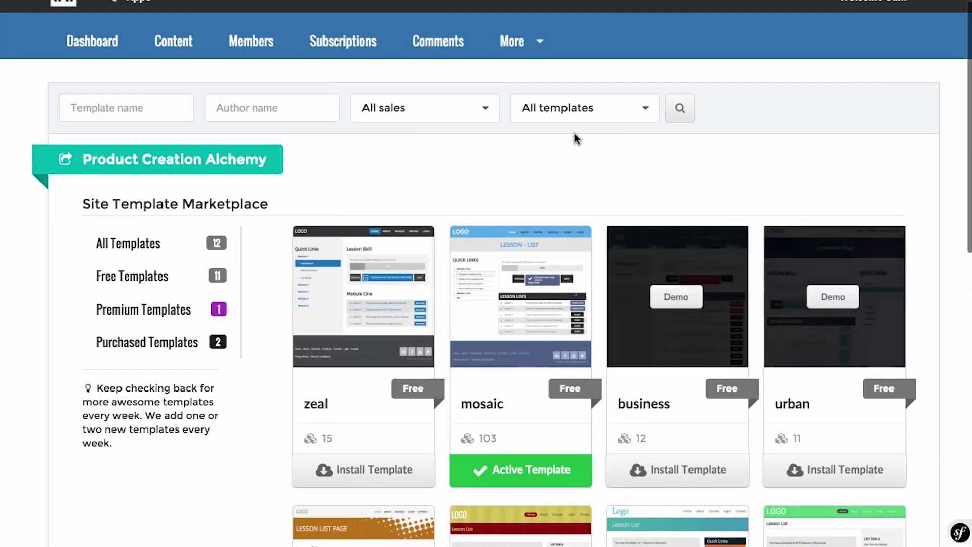
{"action": "scroll", "coordinate": [527, 196], "scroll_direction": "down", "scroll_amount": 4}
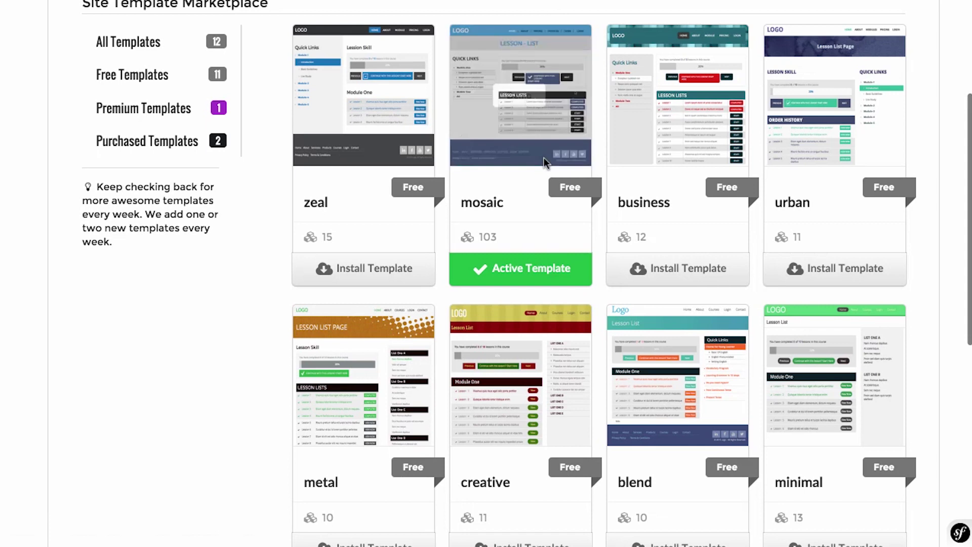
{"action": "scroll", "coordinate": [545, 159], "scroll_direction": "up", "scroll_amount": 4}
{"action": "mouse_move", "coordinate": [533, 110]}
{"action": "scroll", "coordinate": [535, 288], "scroll_direction": "down", "scroll_amount": 1}
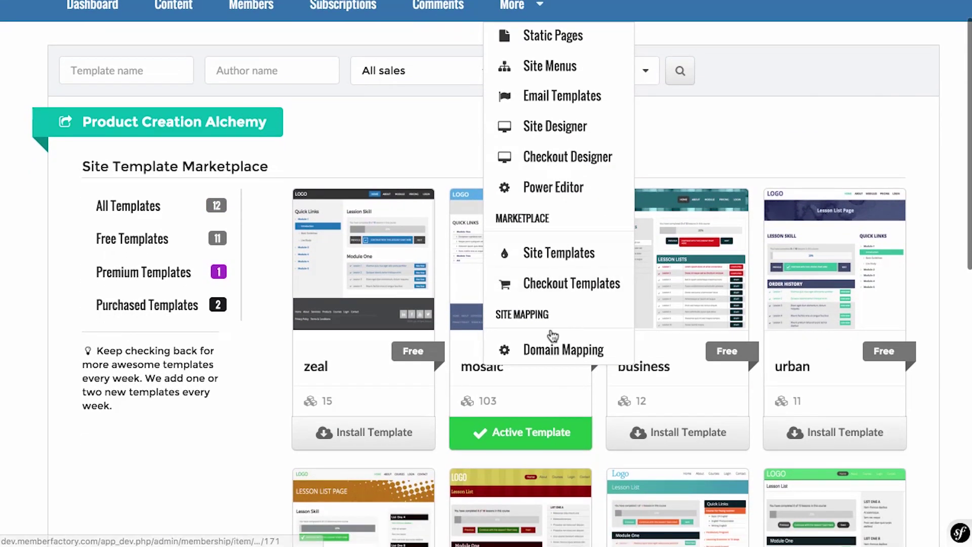
{"action": "left_click", "coordinate": [565, 288]}
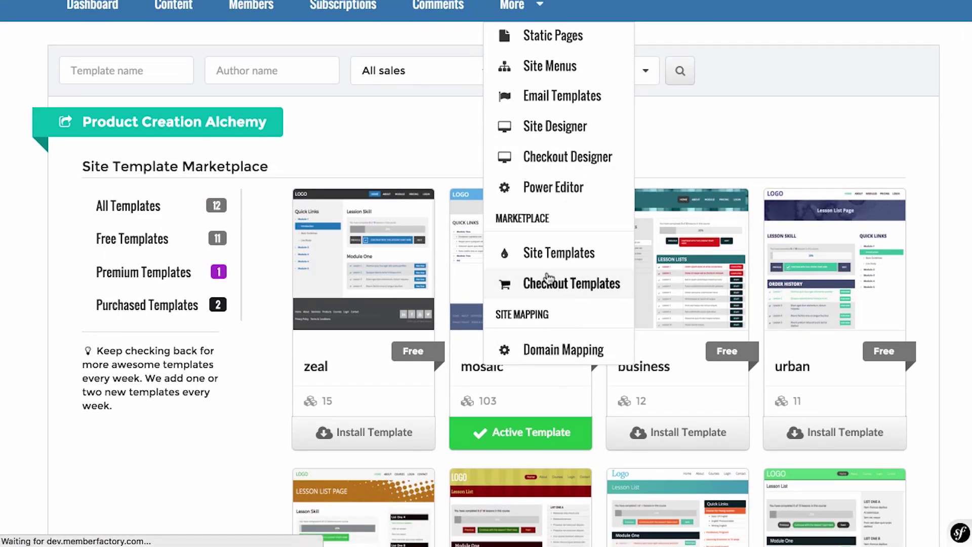
Look over the Order Template Marketplace, confirming avian is the active template.
{"action": "scroll", "coordinate": [699, 164], "scroll_direction": "down", "scroll_amount": 2}
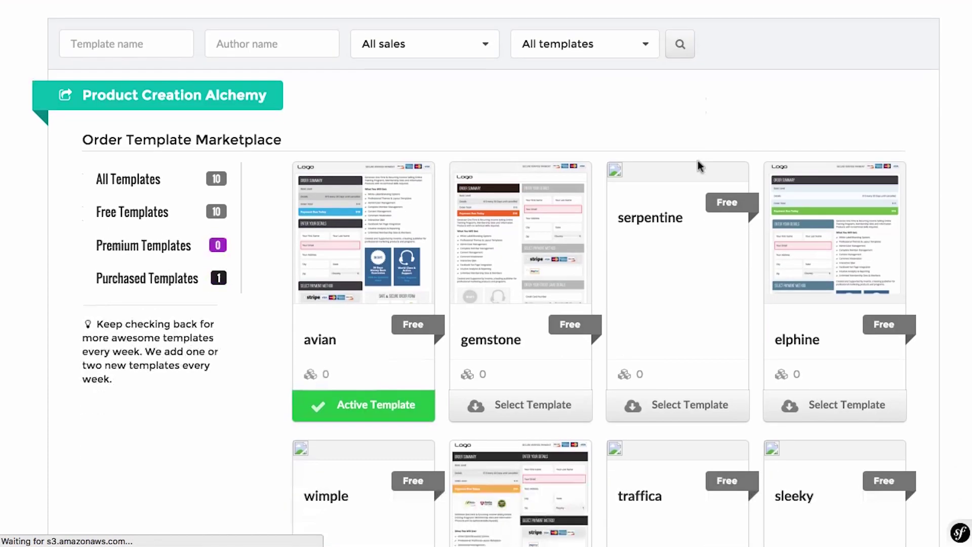
{"action": "scroll", "coordinate": [598, 355], "scroll_direction": "down", "scroll_amount": 3}
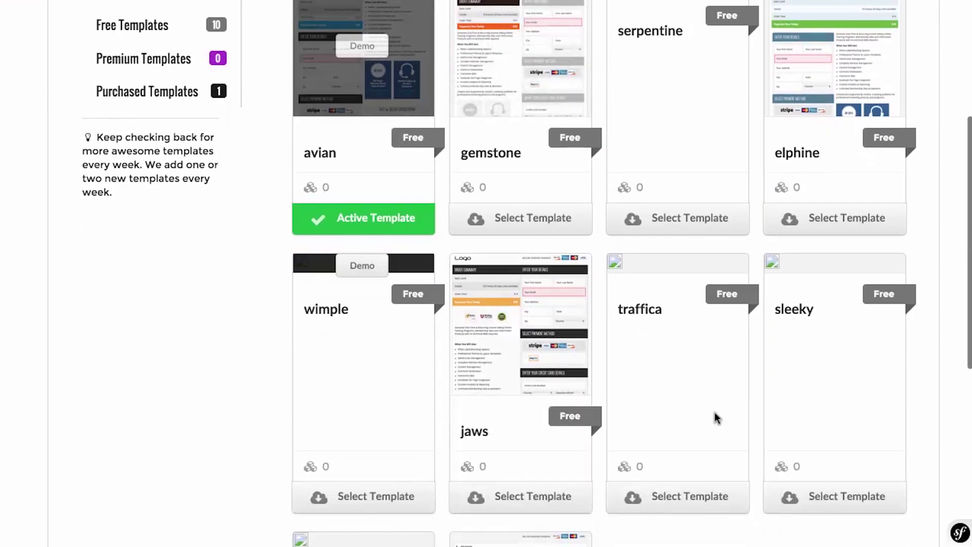
{"action": "scroll", "coordinate": [503, 342], "scroll_direction": "down", "scroll_amount": 3}
{"action": "scroll", "coordinate": [640, 391], "scroll_direction": "down", "scroll_amount": 1}
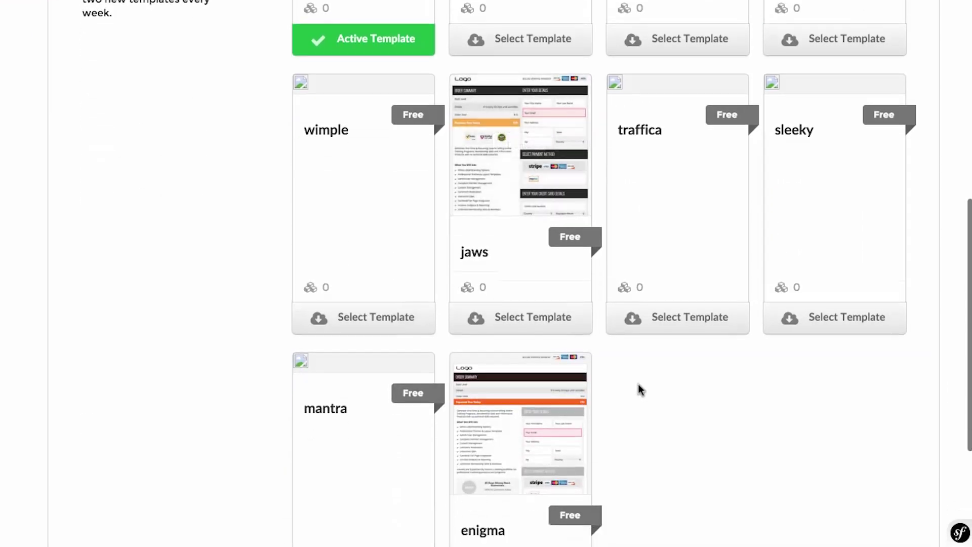
{"action": "scroll", "coordinate": [640, 391], "scroll_direction": "up", "scroll_amount": 8}
{"action": "scroll", "coordinate": [640, 390], "scroll_direction": "up", "scroll_amount": 2}
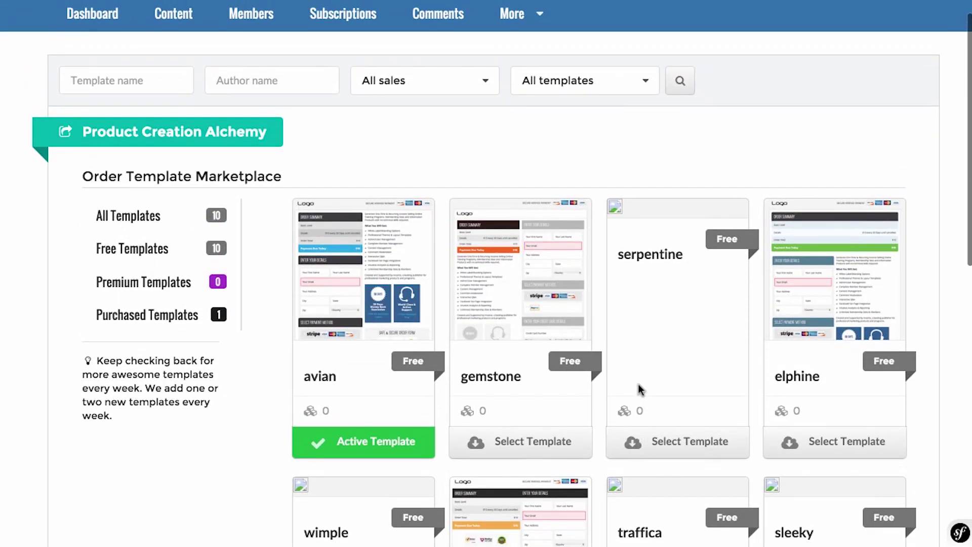
Go to the site's Domain Mapping settings.
{"action": "left_click", "coordinate": [512, 56]}
{"action": "scroll", "coordinate": [559, 223], "scroll_direction": "down", "scroll_amount": 1}
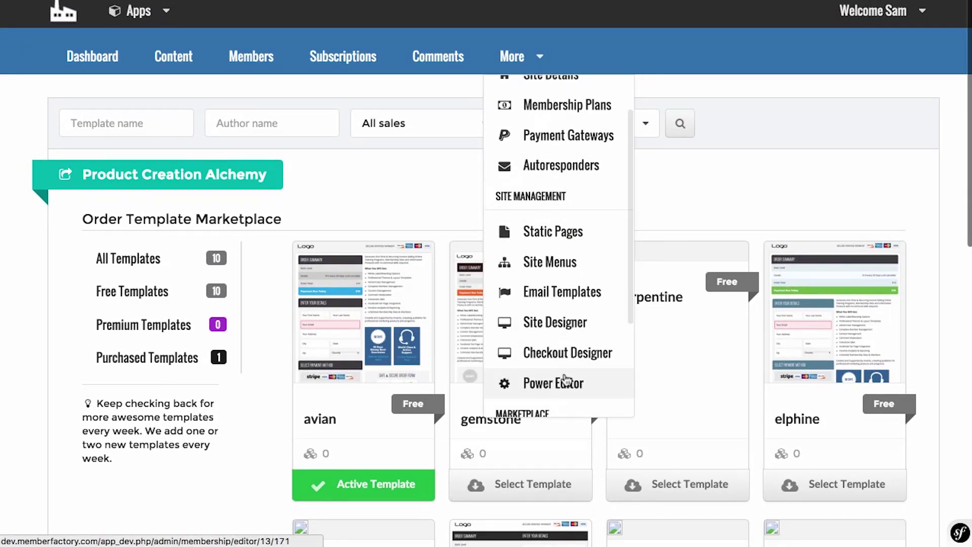
{"action": "scroll", "coordinate": [566, 380], "scroll_direction": "down", "scroll_amount": 1}
{"action": "scroll", "coordinate": [567, 369], "scroll_direction": "down", "scroll_amount": 3}
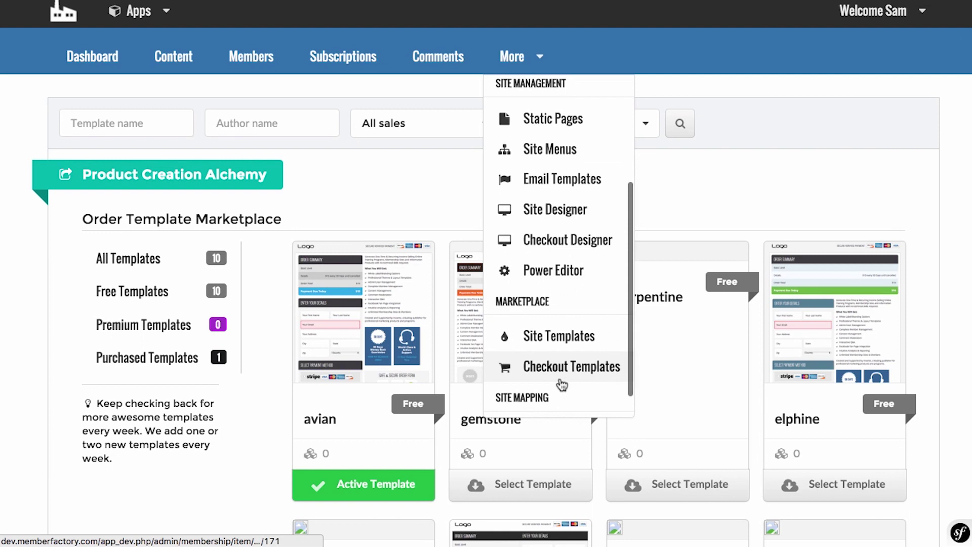
{"action": "scroll", "coordinate": [564, 377], "scroll_direction": "down", "scroll_amount": 2}
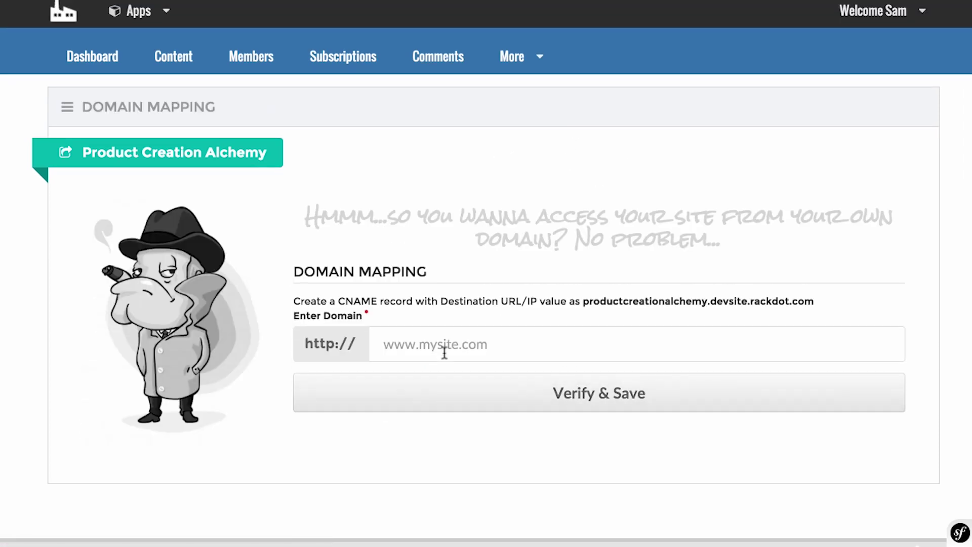
{"action": "left_click", "coordinate": [444, 352]}
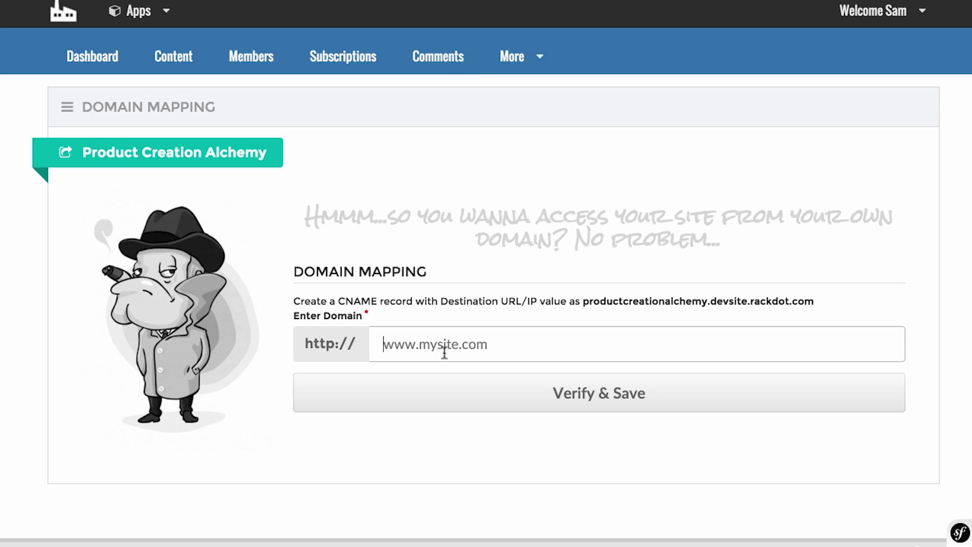
Enter the site's custom domain for mapping, then return to the Dashboard.
{"action": "type", "text": "sambakker.com"}
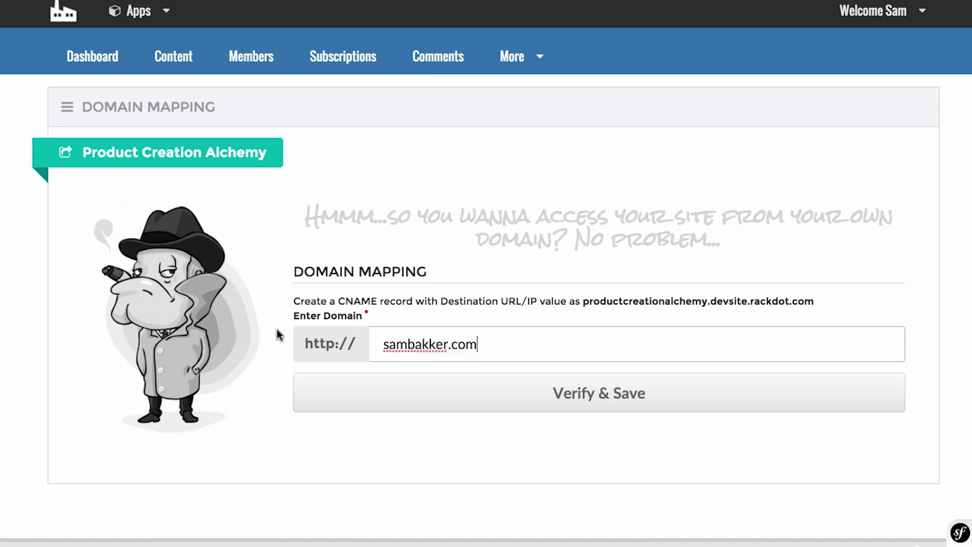
{"action": "left_click", "coordinate": [110, 62]}
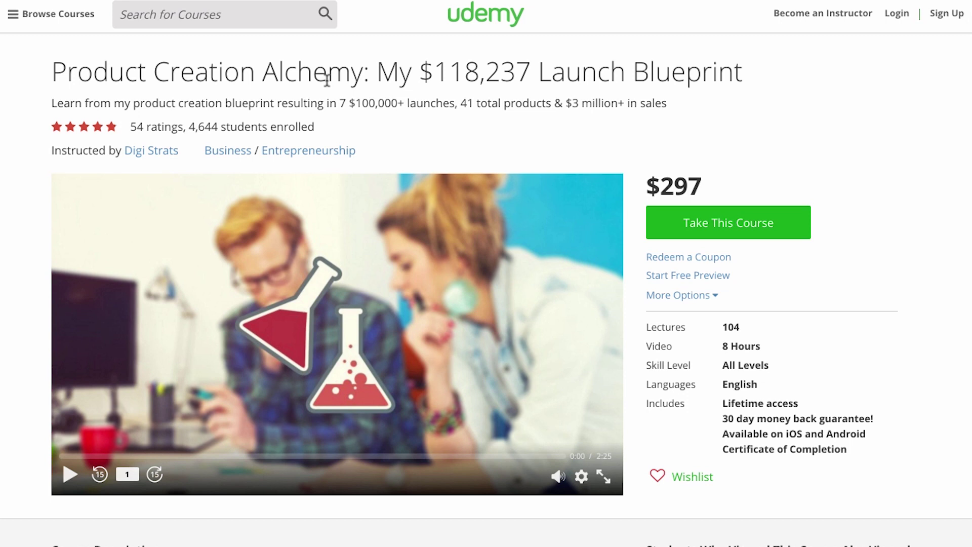
{"action": "scroll", "coordinate": [326, 84], "scroll_direction": "down", "scroll_amount": 2}
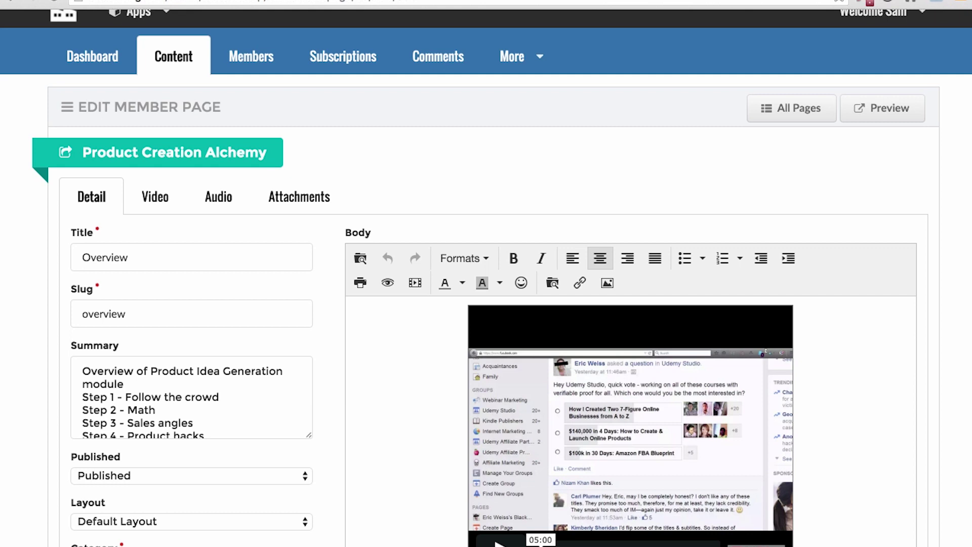
Return to the site content list and move the Basic section above Premium.
{"action": "scroll", "coordinate": [276, 195], "scroll_direction": "down", "scroll_amount": 4}
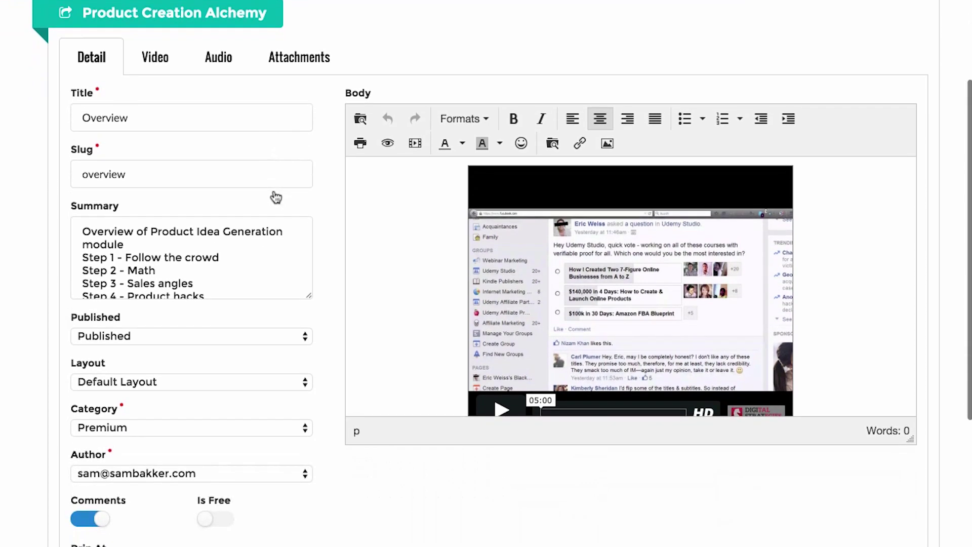
{"action": "scroll", "coordinate": [273, 191], "scroll_direction": "up", "scroll_amount": 4}
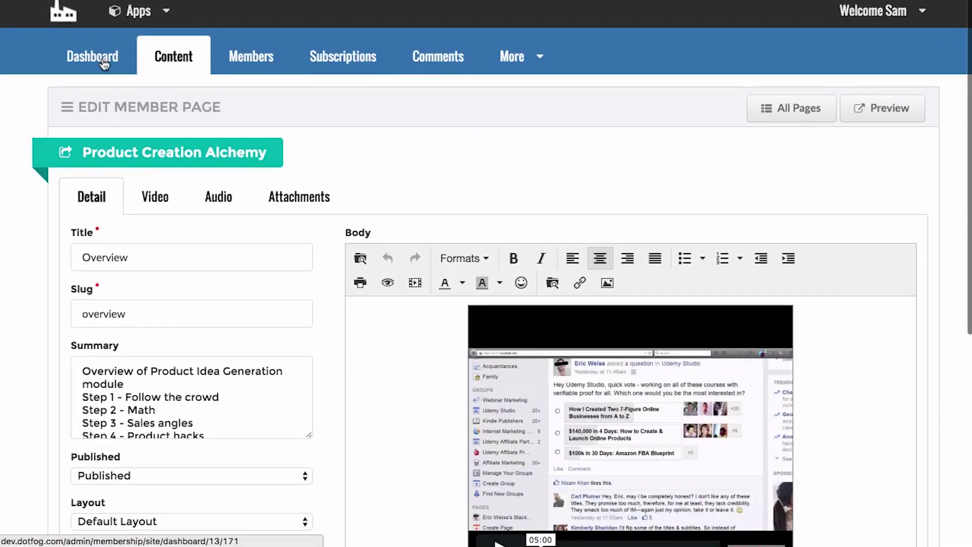
{"action": "left_click", "coordinate": [169, 61]}
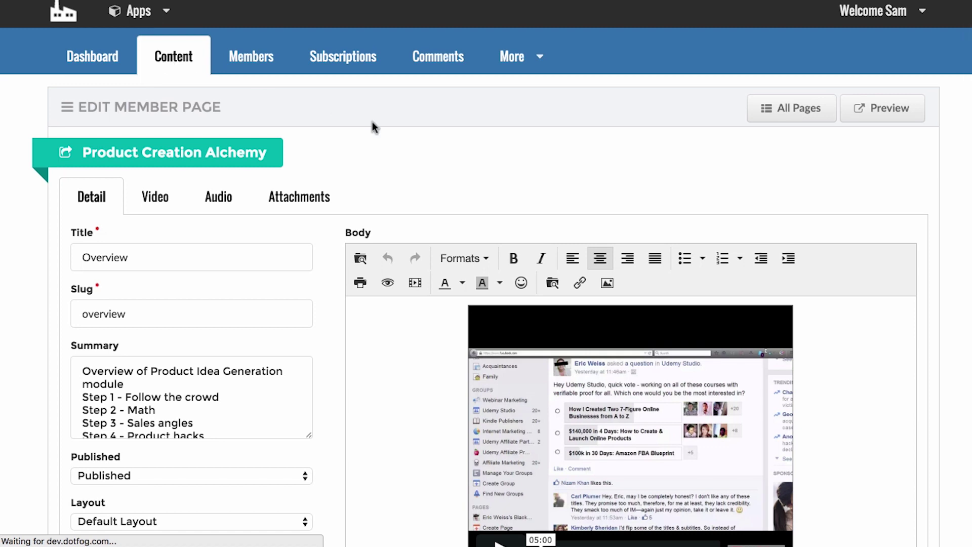
{"action": "scroll", "coordinate": [351, 195], "scroll_direction": "down", "scroll_amount": 1}
{"action": "scroll", "coordinate": [350, 195], "scroll_direction": "down", "scroll_amount": 9}
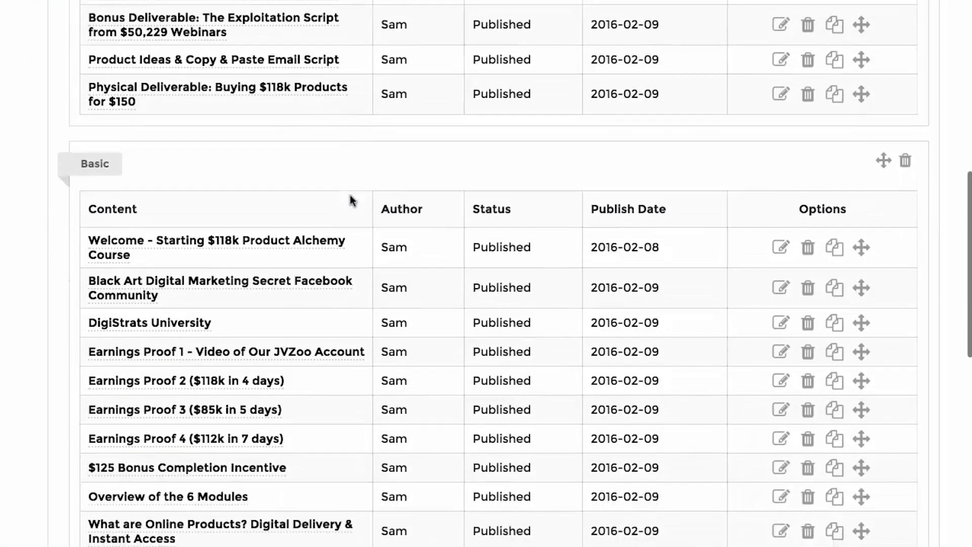
{"action": "scroll", "coordinate": [351, 195], "scroll_direction": "up", "scroll_amount": 8}
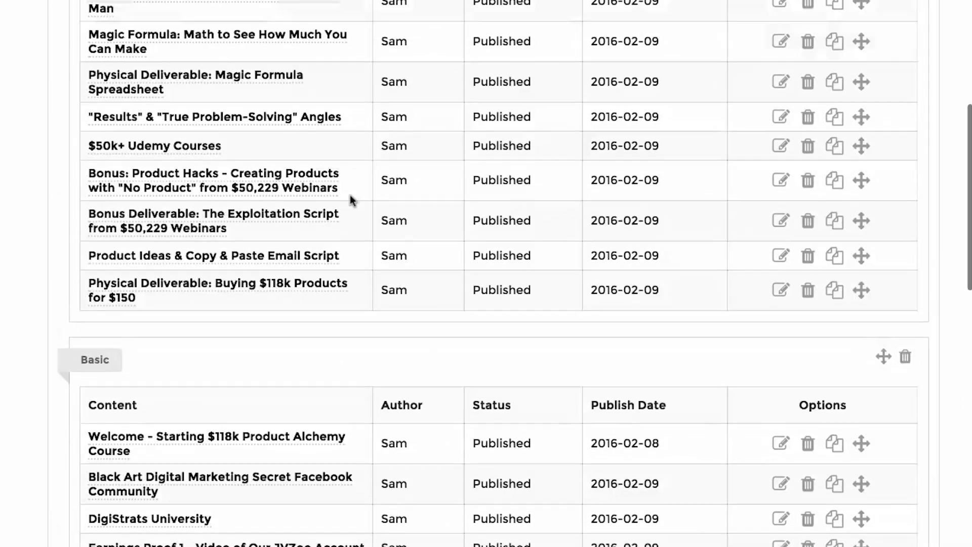
{"action": "left_click_drag", "start_coordinate": [882, 407], "coordinate": [847, 212]}
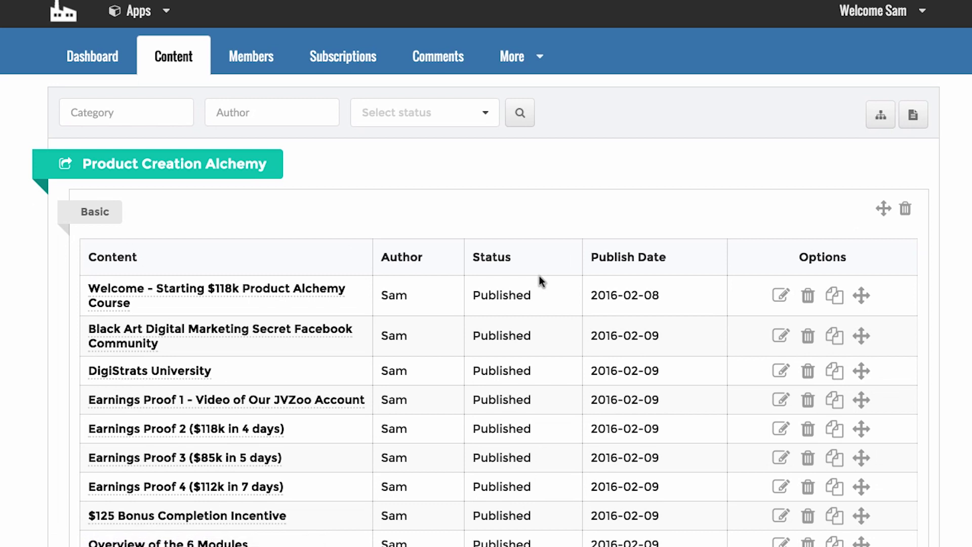
Edit the Welcome - Starting $118k Product Alchemy Course lesson and preview it as a member.
{"action": "scroll", "coordinate": [539, 276], "scroll_direction": "down", "scroll_amount": 3}
{"action": "left_click", "coordinate": [780, 216]}
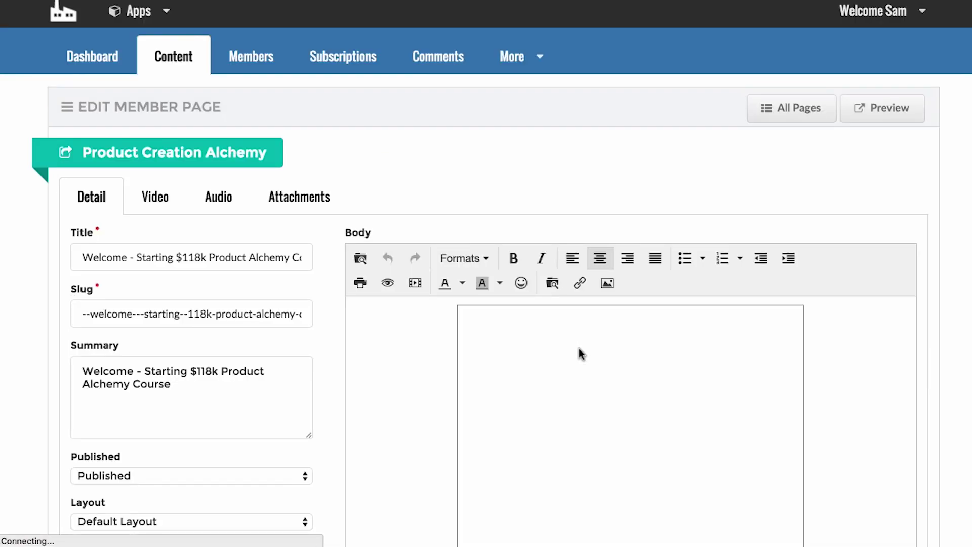
{"action": "left_click", "coordinate": [886, 108]}
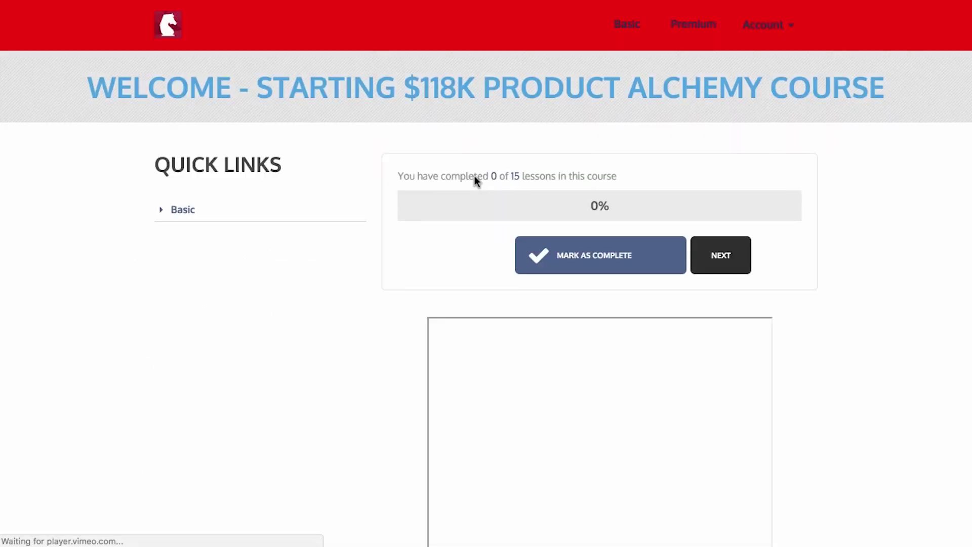
Mark the Welcome and $125 Bonus Completion Incentive lessons complete via Basic Quick Links.
{"action": "left_click", "coordinate": [162, 210]}
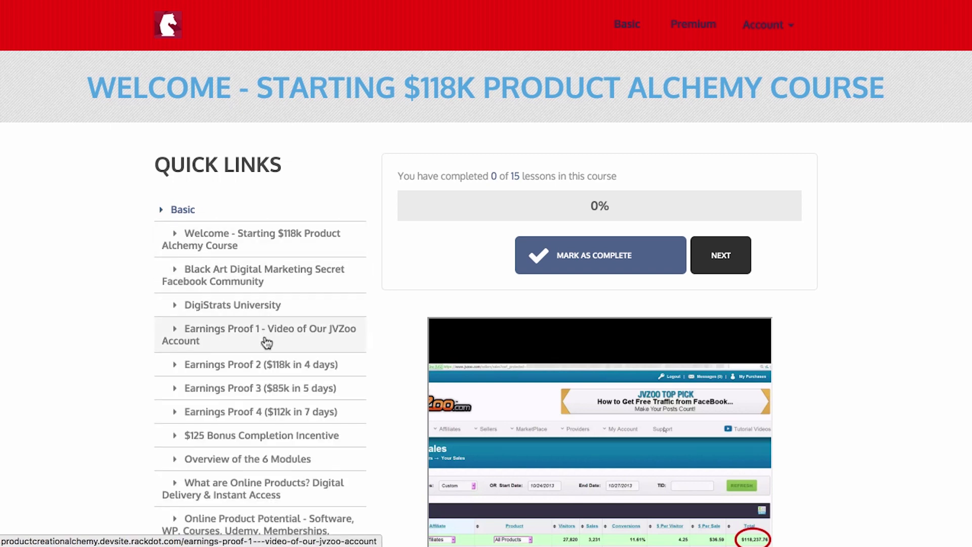
{"action": "left_click", "coordinate": [542, 252]}
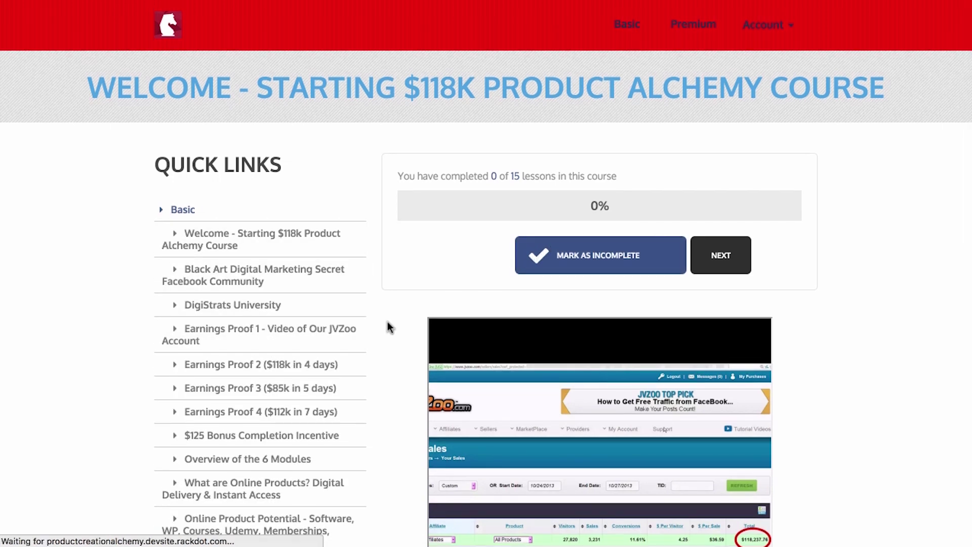
{"action": "scroll", "coordinate": [368, 330], "scroll_direction": "down", "scroll_amount": 3}
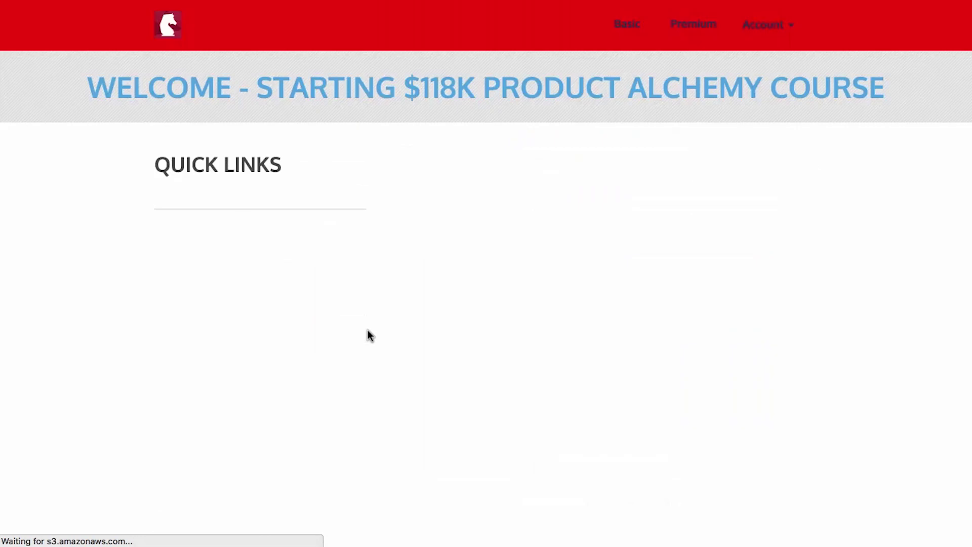
{"action": "scroll", "coordinate": [367, 330], "scroll_direction": "down", "scroll_amount": 1}
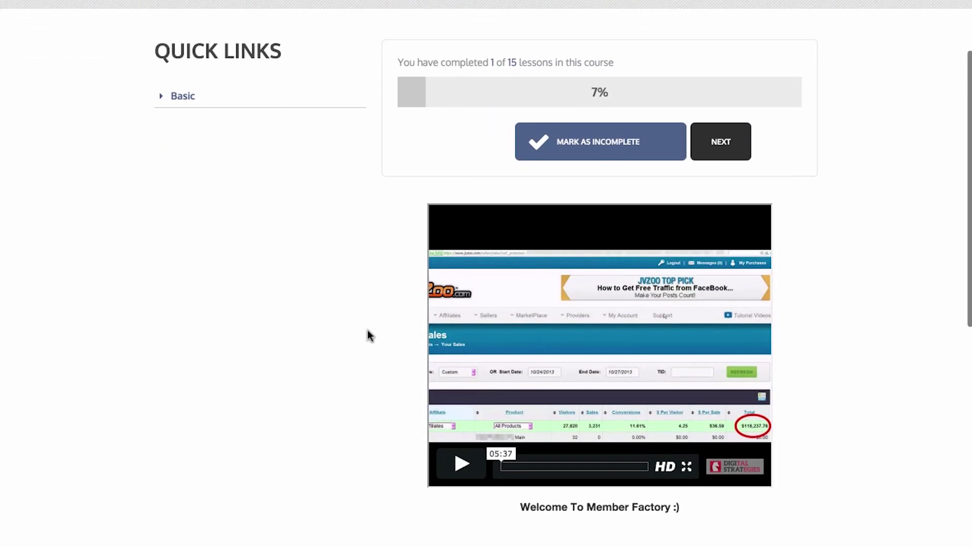
{"action": "left_click", "coordinate": [196, 104]}
{"action": "scroll", "coordinate": [261, 286], "scroll_direction": "down", "scroll_amount": 6}
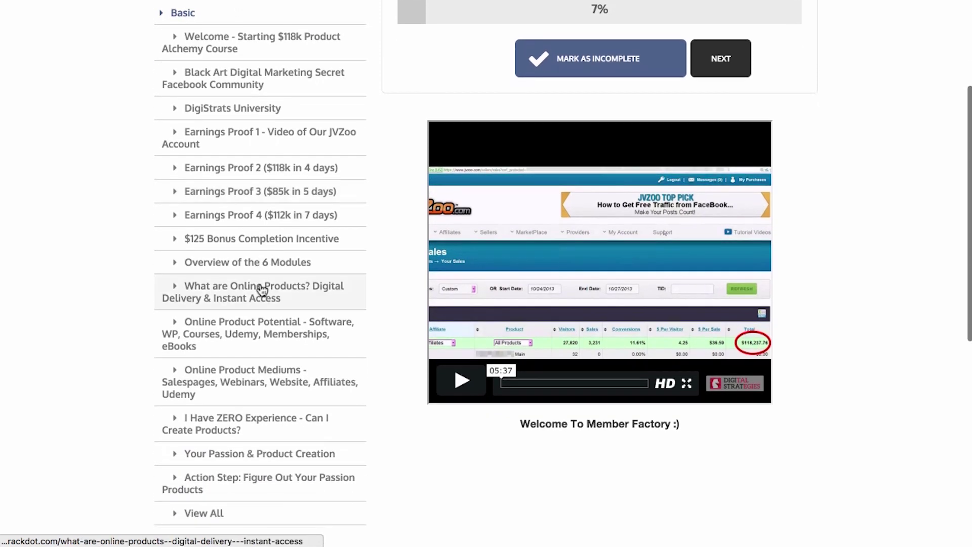
{"action": "left_click", "coordinate": [249, 245]}
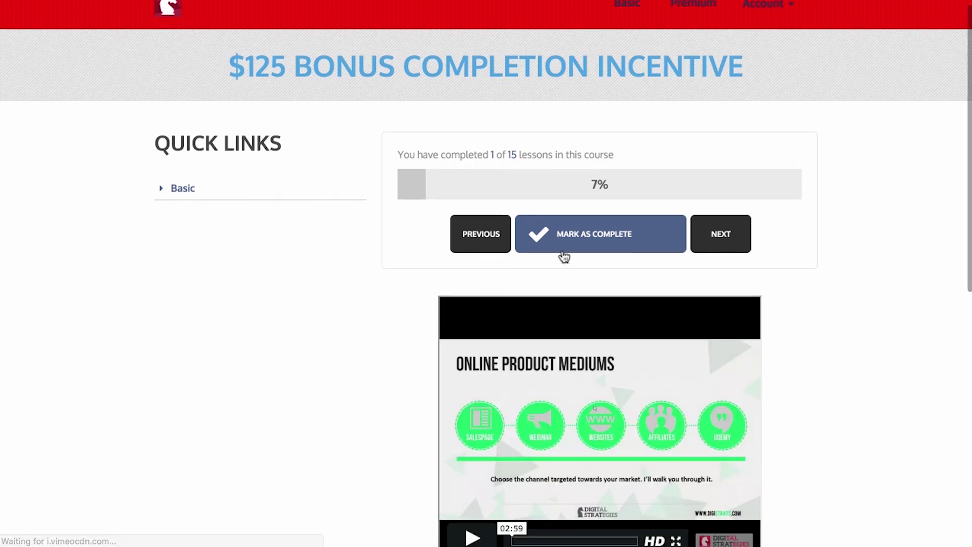
{"action": "left_click", "coordinate": [591, 243]}
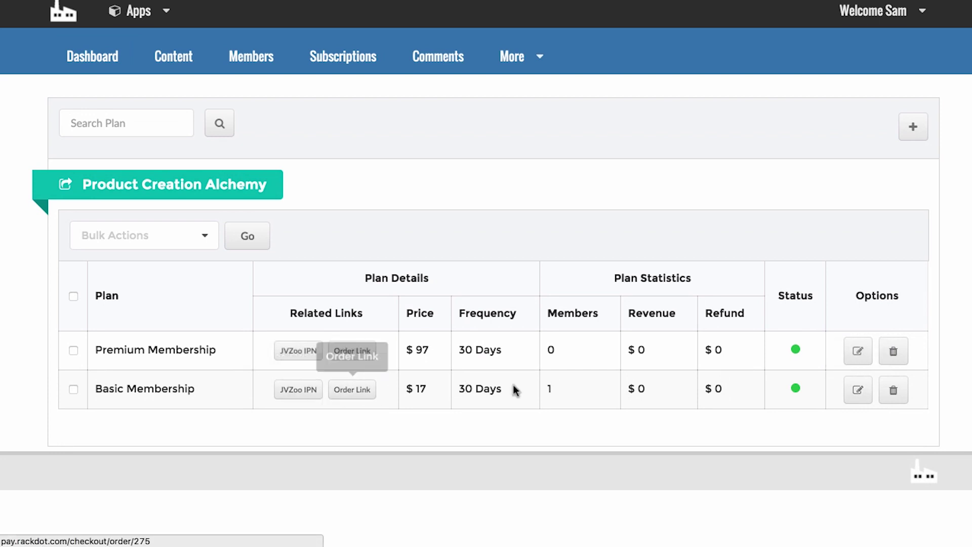
Highlight the Basic $17 and Premium $97 plan prices to compare them.
{"action": "left_click_drag", "start_coordinate": [405, 385], "coordinate": [438, 385]}
{"action": "left_click_drag", "start_coordinate": [406, 343], "coordinate": [442, 349]}
{"action": "left_click", "coordinate": [443, 351]}
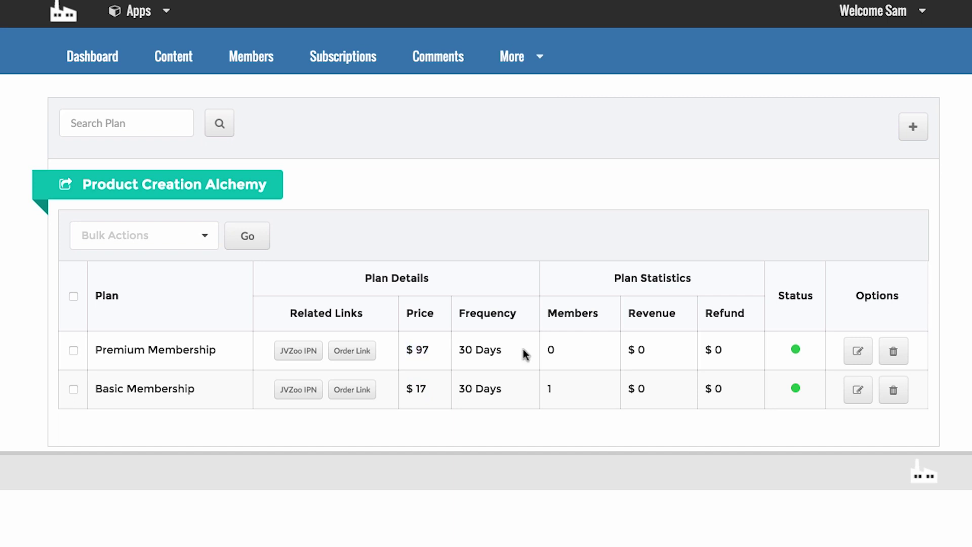